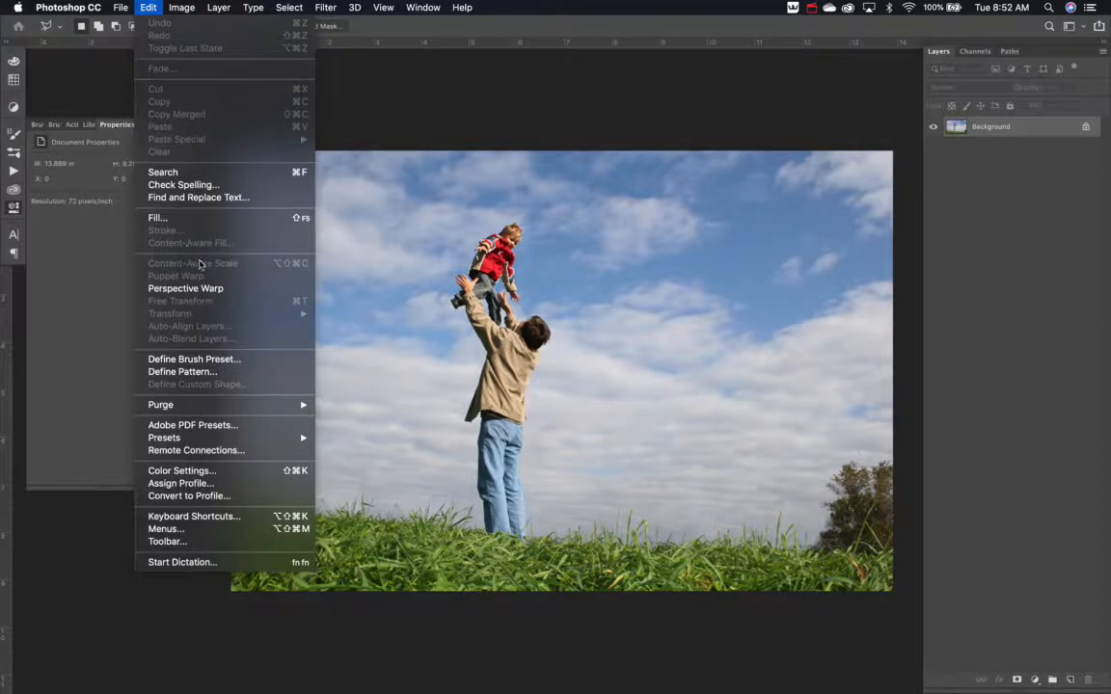
- Collapse the document properties and switch to the T2_birds.jpg image
{"action": "left_click", "coordinate": [329, 321]}
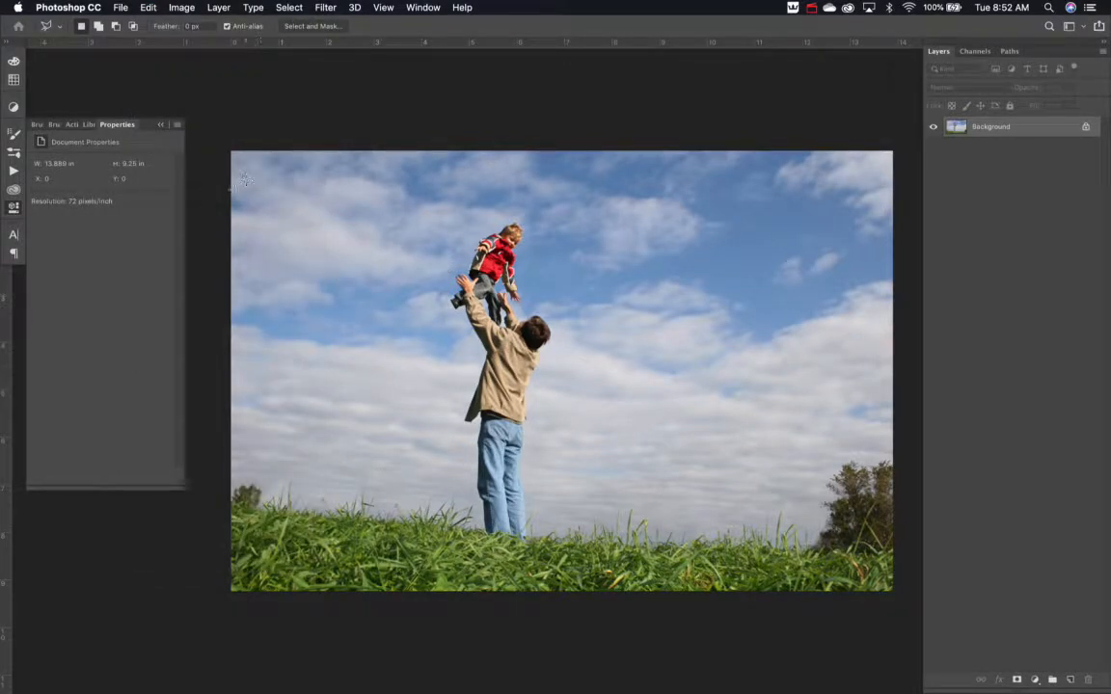
{"action": "left_click", "coordinate": [14, 206]}
{"action": "left_click", "coordinate": [331, 145]}
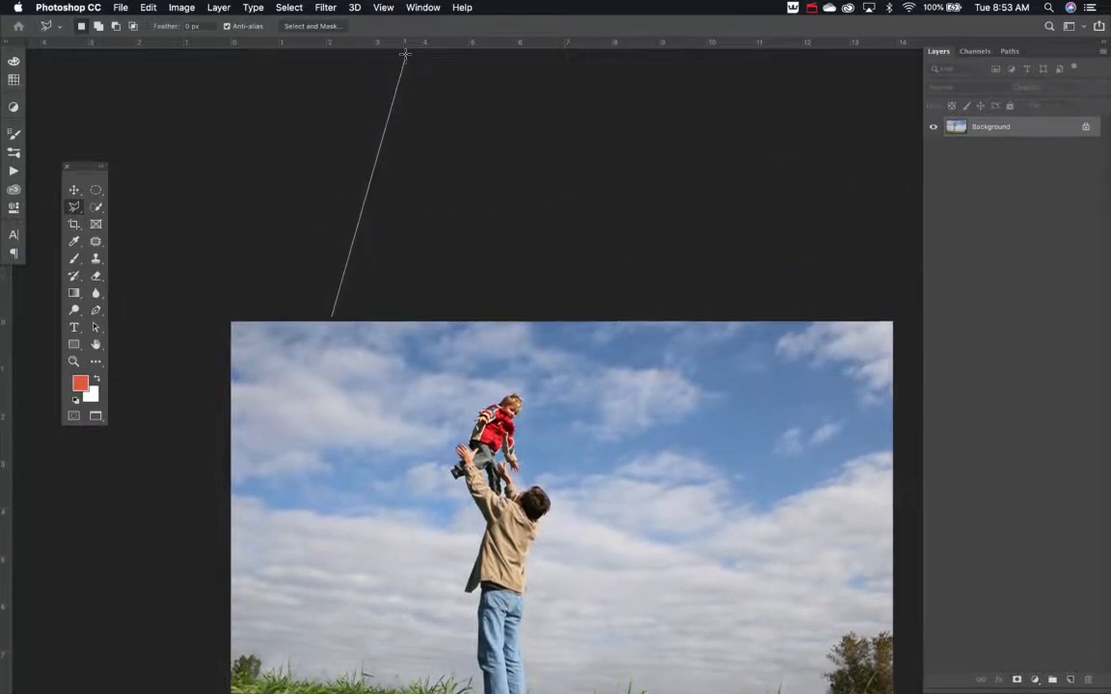
{"action": "left_click", "coordinate": [422, 10]}
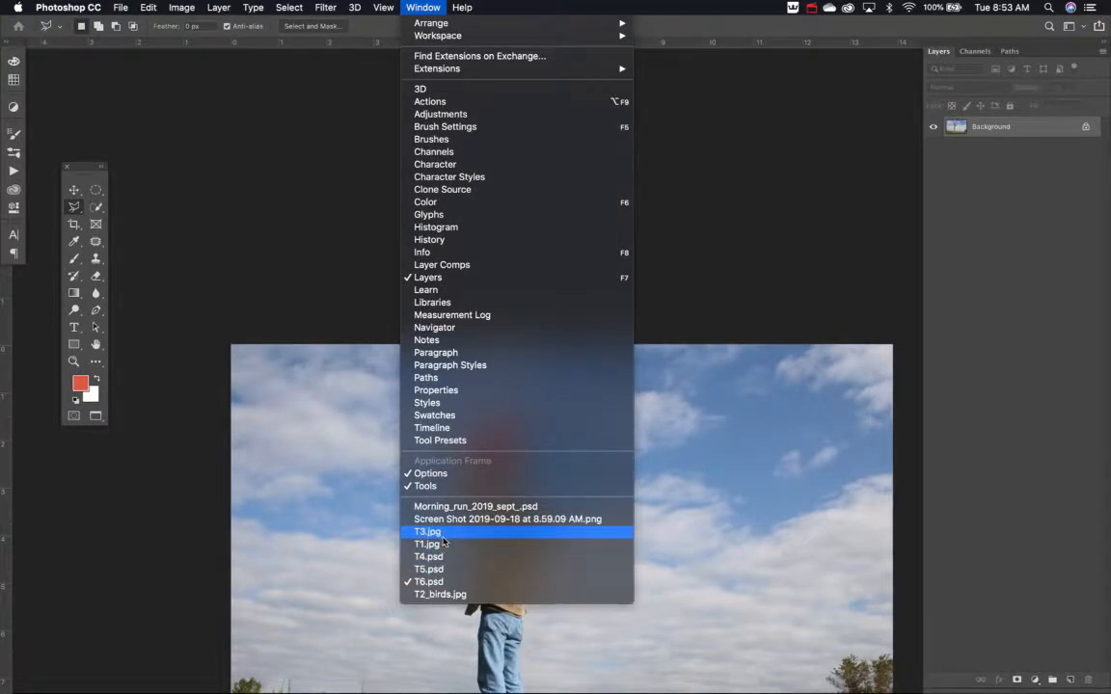
{"action": "left_click", "coordinate": [439, 595]}
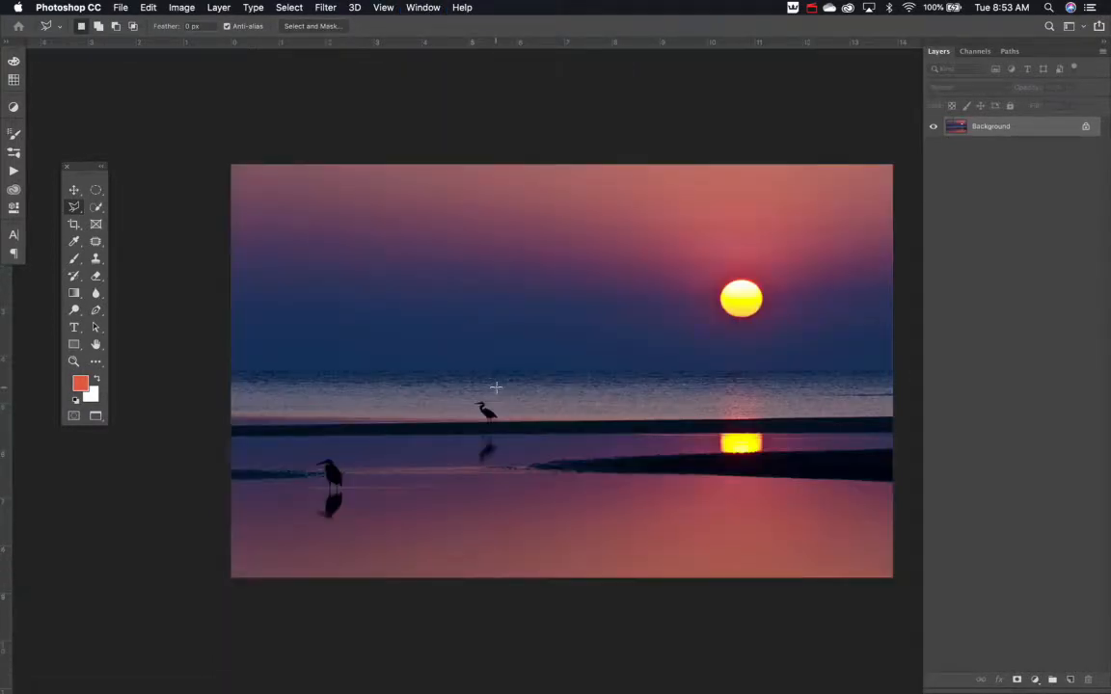
{"action": "scroll", "coordinate": [508, 426], "scroll_direction": "right", "scroll_amount": 3}
{"action": "scroll", "coordinate": [508, 426], "scroll_direction": "down", "scroll_amount": 2}
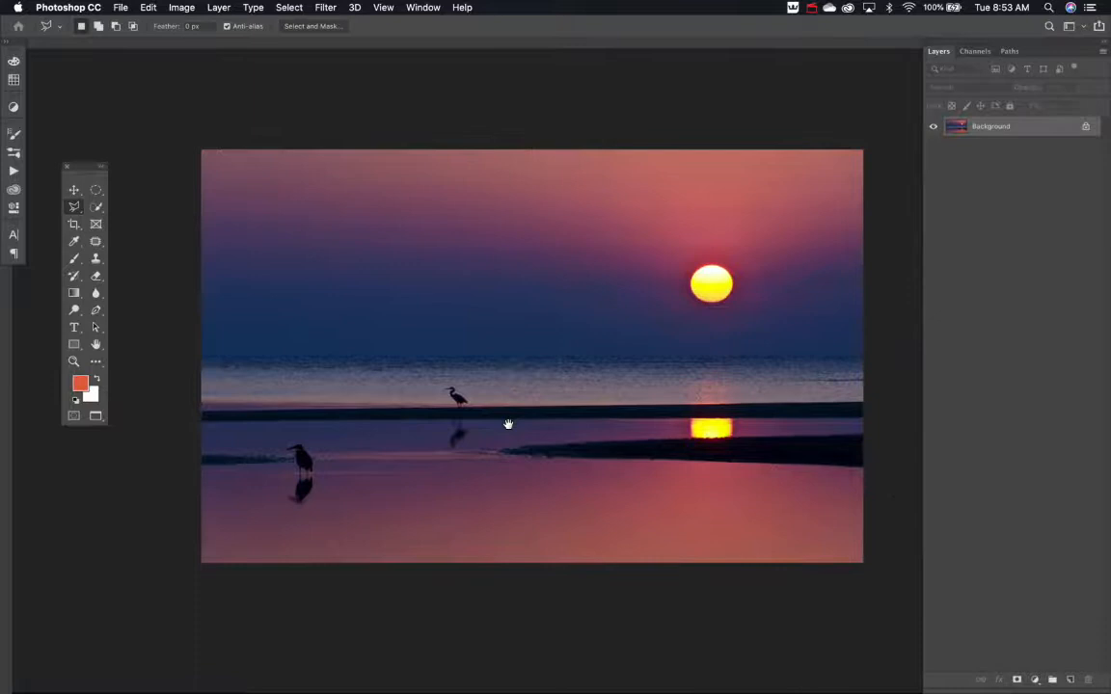
{"action": "left_click", "coordinate": [443, 385]}
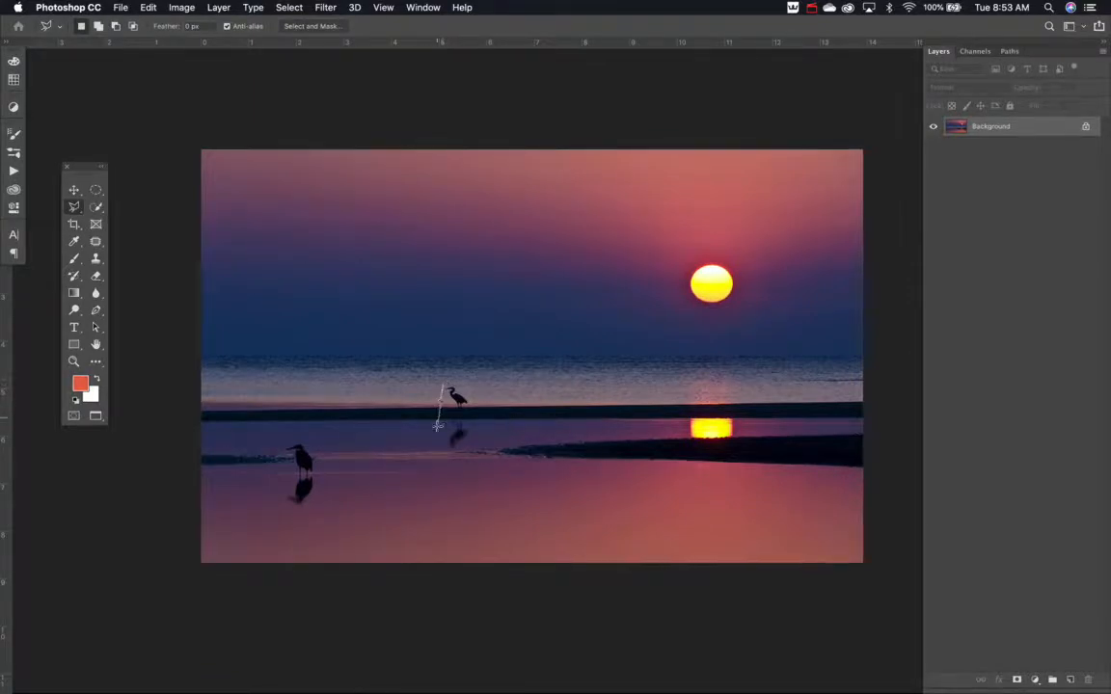
{"action": "left_click", "coordinate": [471, 441]}
{"action": "left_click", "coordinate": [478, 405]}
{"action": "left_click", "coordinate": [466, 386]}
{"action": "left_click", "coordinate": [444, 385]}
{"action": "key", "text": "super+d"}
- Draw a polygonal lasso selection around the nearer bird and its reflection in the shallow water
{"action": "left_click", "coordinate": [293, 462]}
{"action": "left_click", "coordinate": [274, 490]}
{"action": "left_click", "coordinate": [280, 514]}
{"action": "left_click", "coordinate": [319, 509]}
{"action": "left_click", "coordinate": [315, 442]}
{"action": "left_click", "coordinate": [286, 440]}
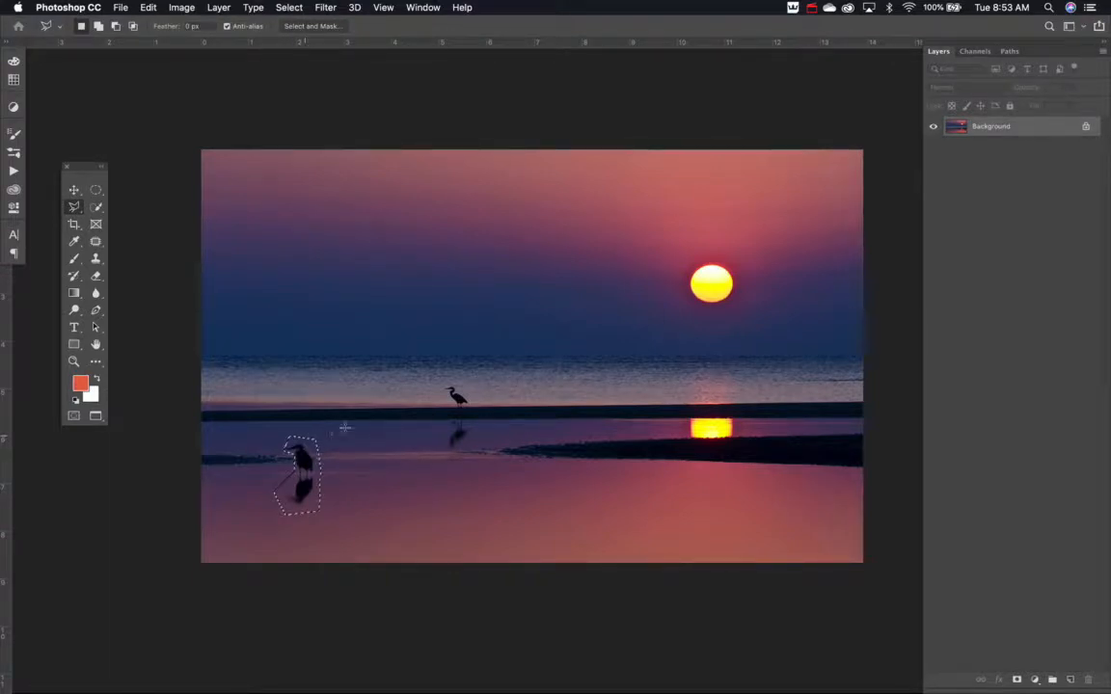
- Add the farther bird on the sandbar and its reflection to the existing polygonal lasso selection
{"action": "left_click", "coordinate": [439, 386], "text": "shift"}
{"action": "left_click", "coordinate": [440, 451]}
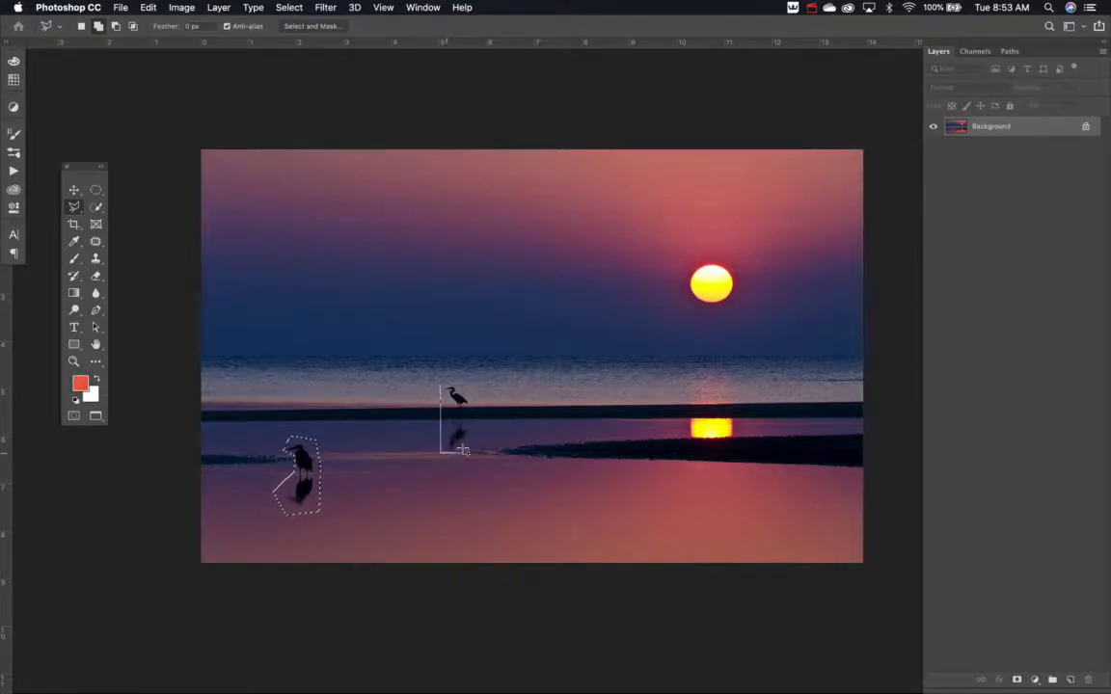
{"action": "left_click", "coordinate": [471, 450]}
{"action": "left_click", "coordinate": [486, 420]}
{"action": "left_click", "coordinate": [484, 395]}
{"action": "left_click", "coordinate": [462, 382]}
{"action": "left_click", "coordinate": [440, 391]}
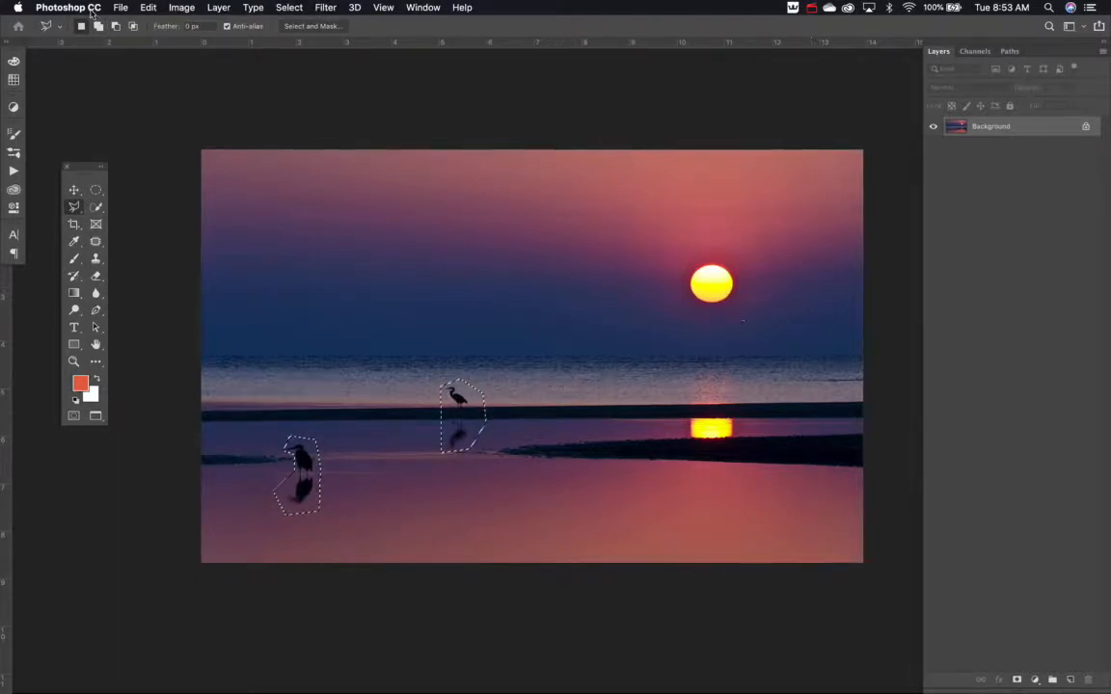
- Remove both selected birds with Content-Aware Fill, outputting the result to a new layer
{"action": "left_click", "coordinate": [147, 7]}
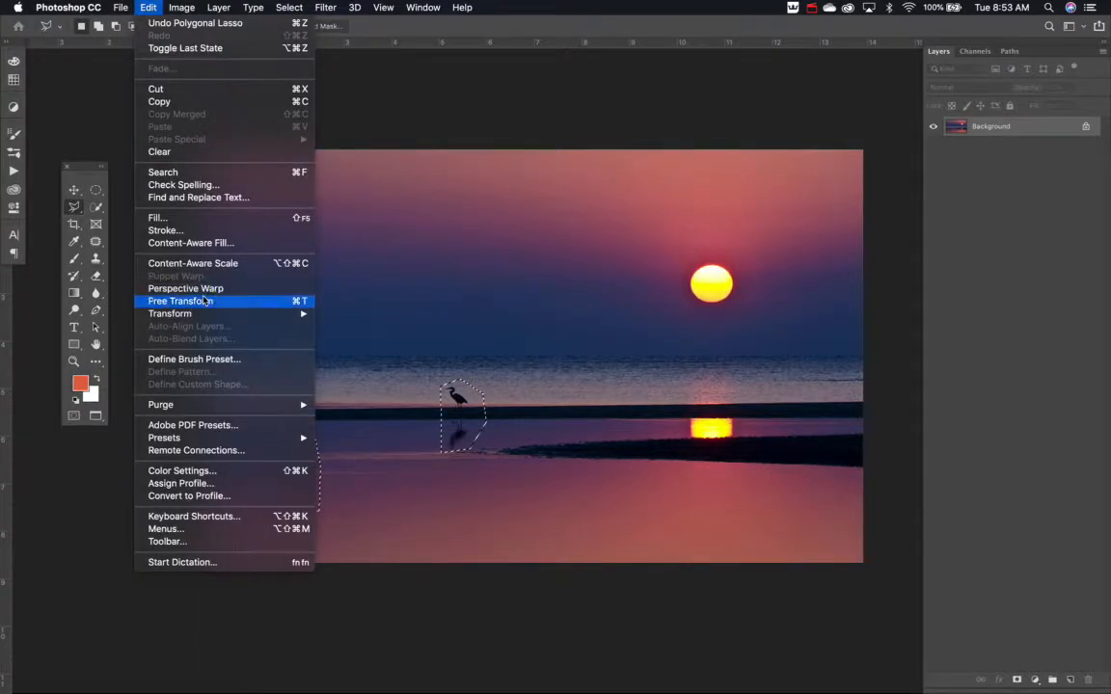
{"action": "left_click", "coordinate": [214, 247]}
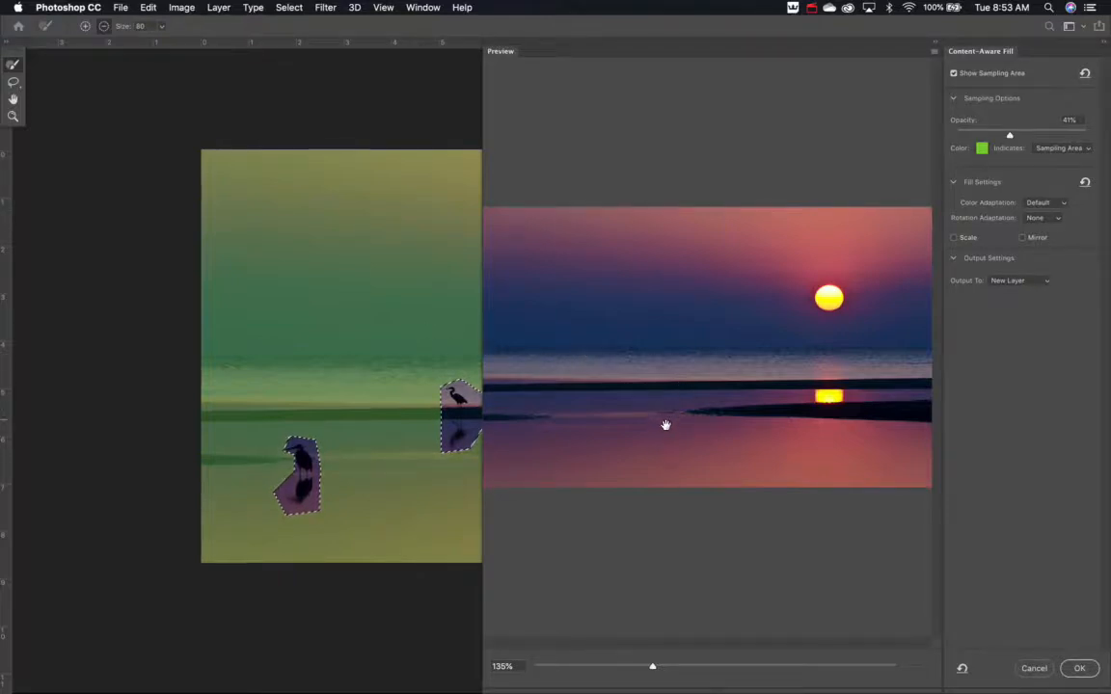
{"action": "left_click_drag", "start_coordinate": [405, 313], "coordinate": [305, 269]}
{"action": "mouse_move", "coordinate": [352, 309]}
{"action": "left_mouse_down"}
{"action": "mouse_move", "coordinate": [246, 303]}
{"action": "mouse_move", "coordinate": [198, 286]}
{"action": "left_mouse_up"}
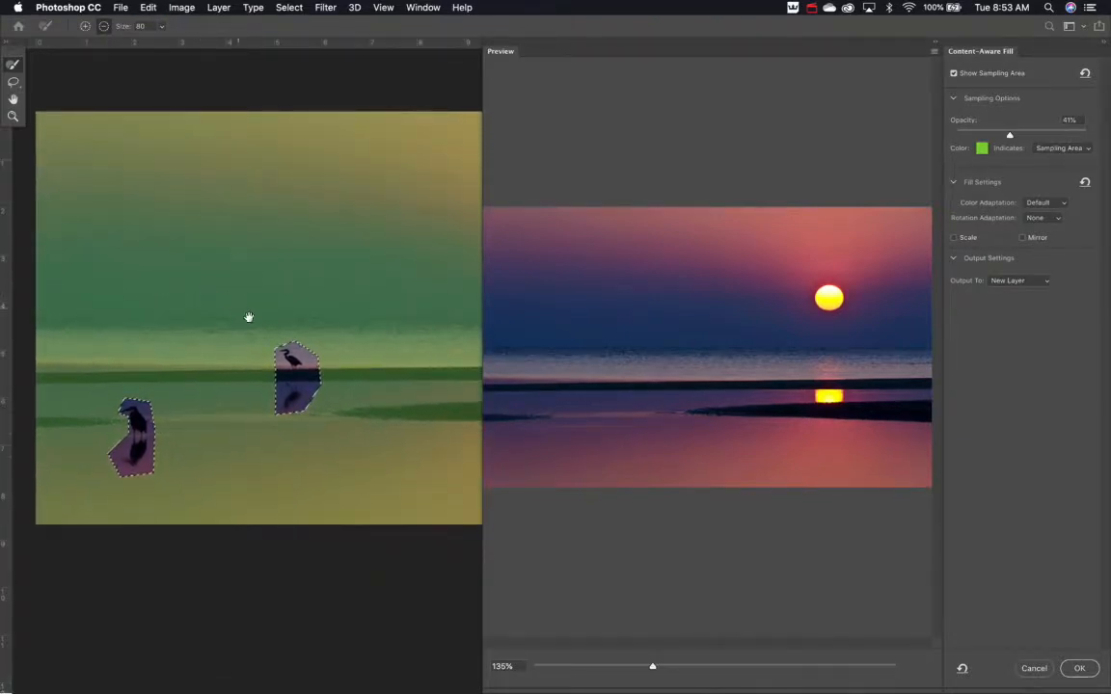
{"action": "key", "text": "super+minus"}
{"action": "mouse_move", "coordinate": [369, 364]}
{"action": "left_mouse_down"}
{"action": "mouse_move", "coordinate": [240, 340]}
{"action": "mouse_move", "coordinate": [188, 392]}
{"action": "mouse_move", "coordinate": [216, 378]}
{"action": "left_mouse_up"}
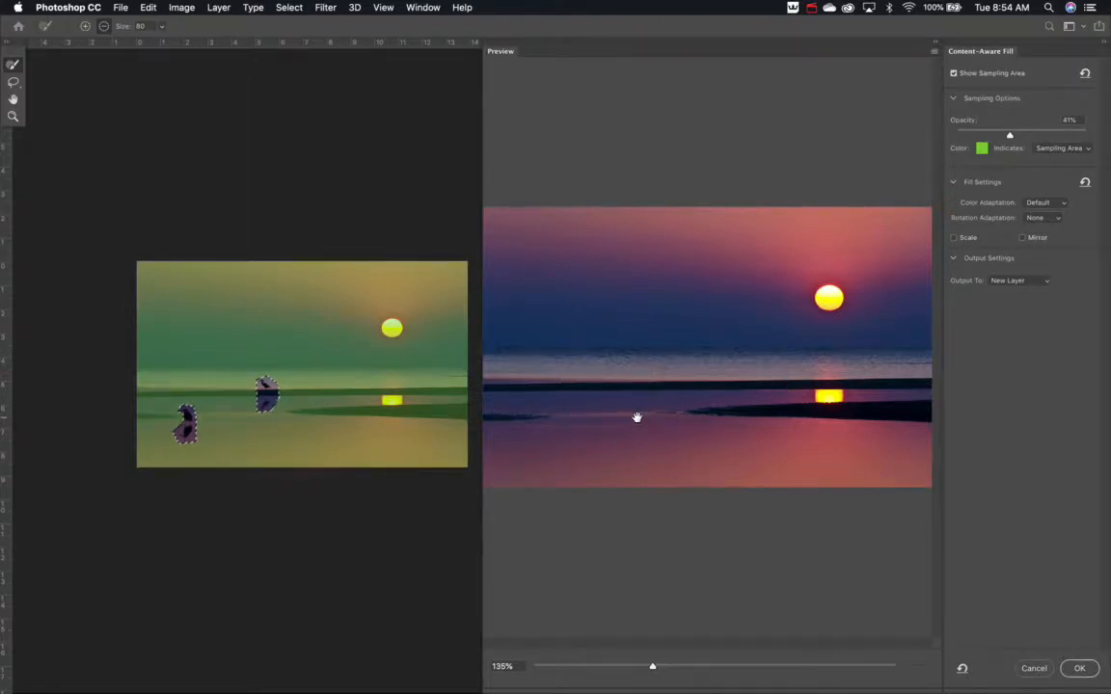
{"action": "left_click", "coordinate": [1018, 280]}
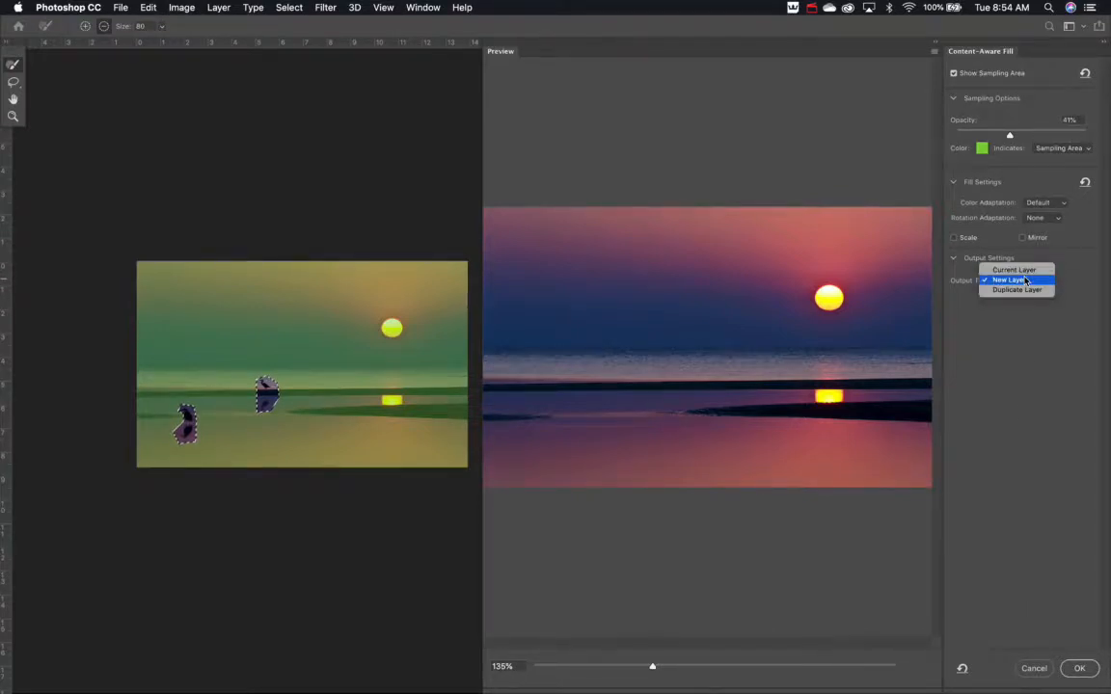
{"action": "left_click", "coordinate": [1024, 279]}
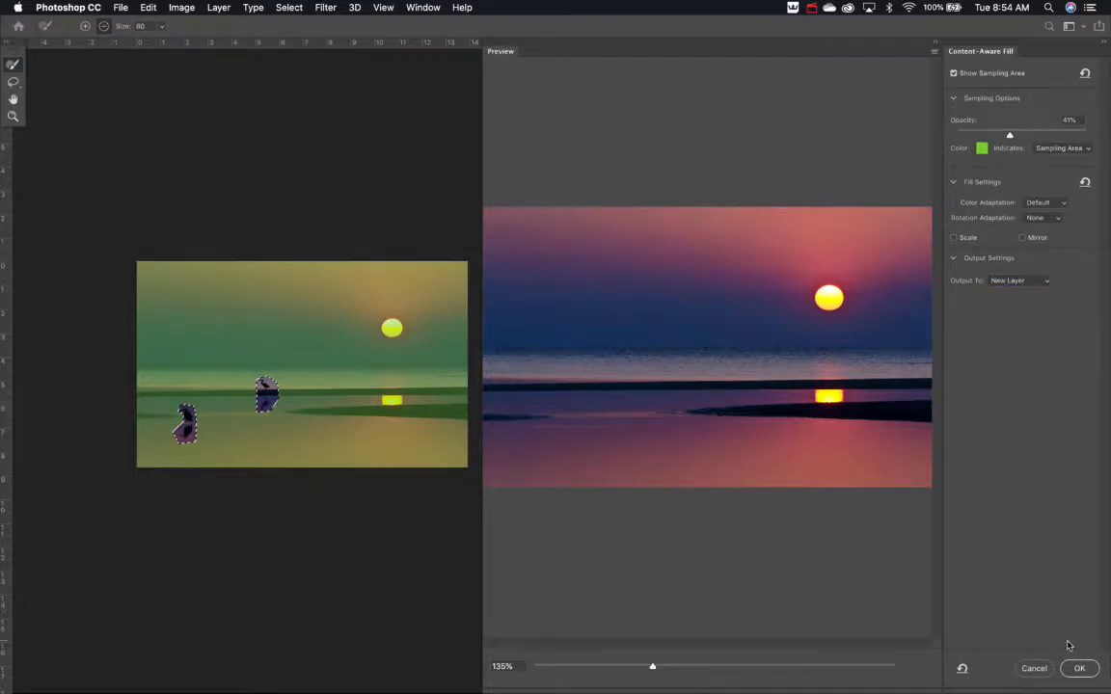
{"action": "left_click", "coordinate": [1079, 668]}
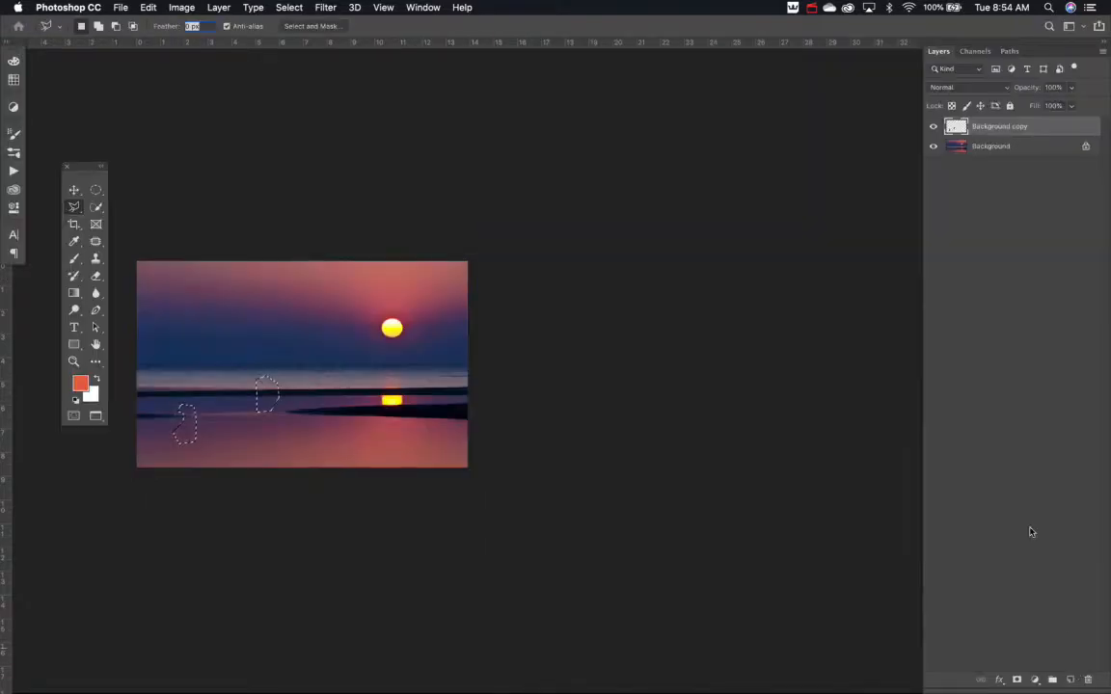
- Hide the Background layer to examine the generated fill patches on their own, and show it again
{"action": "left_click", "coordinate": [933, 146]}
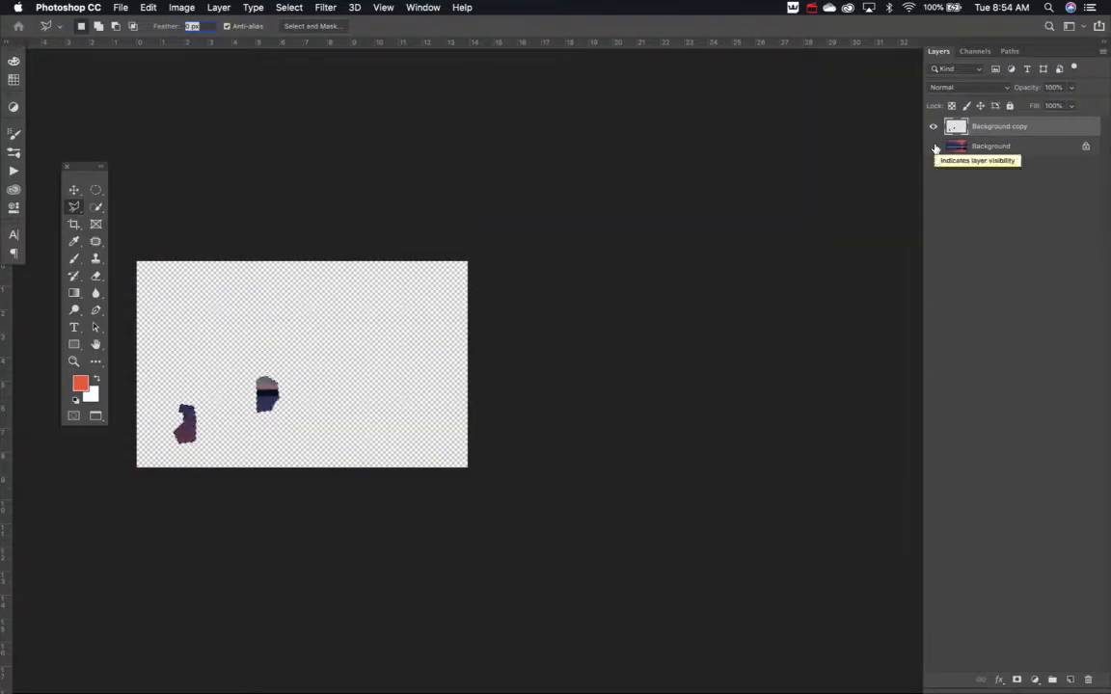
{"action": "key", "text": "super+0"}
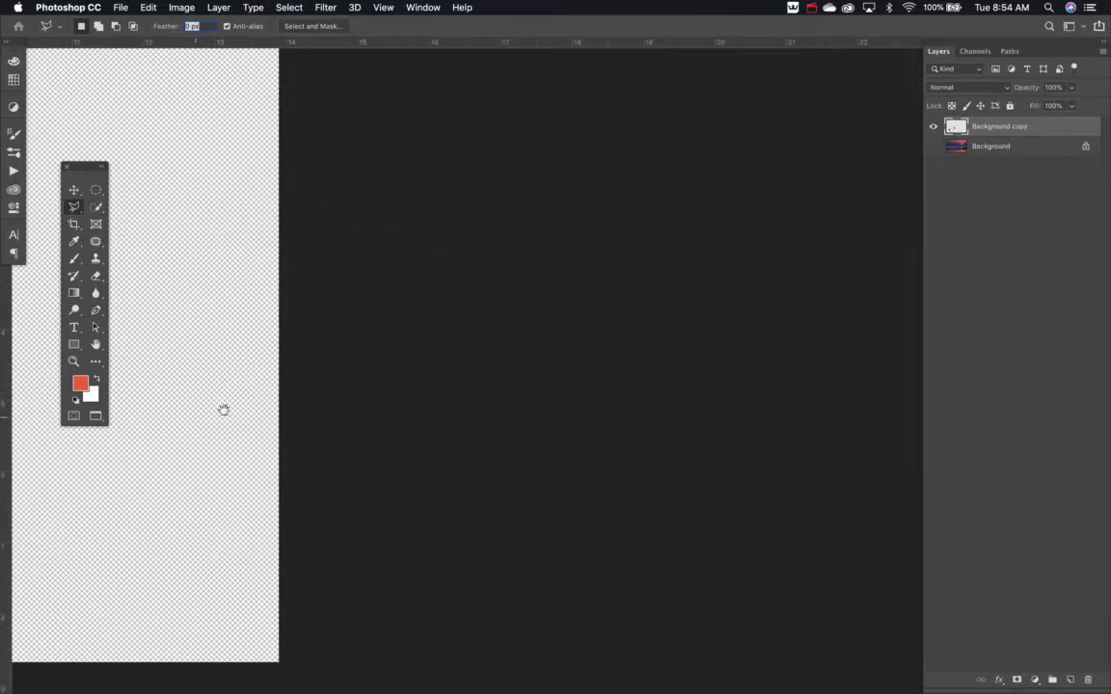
{"action": "key", "text": "super+r"}
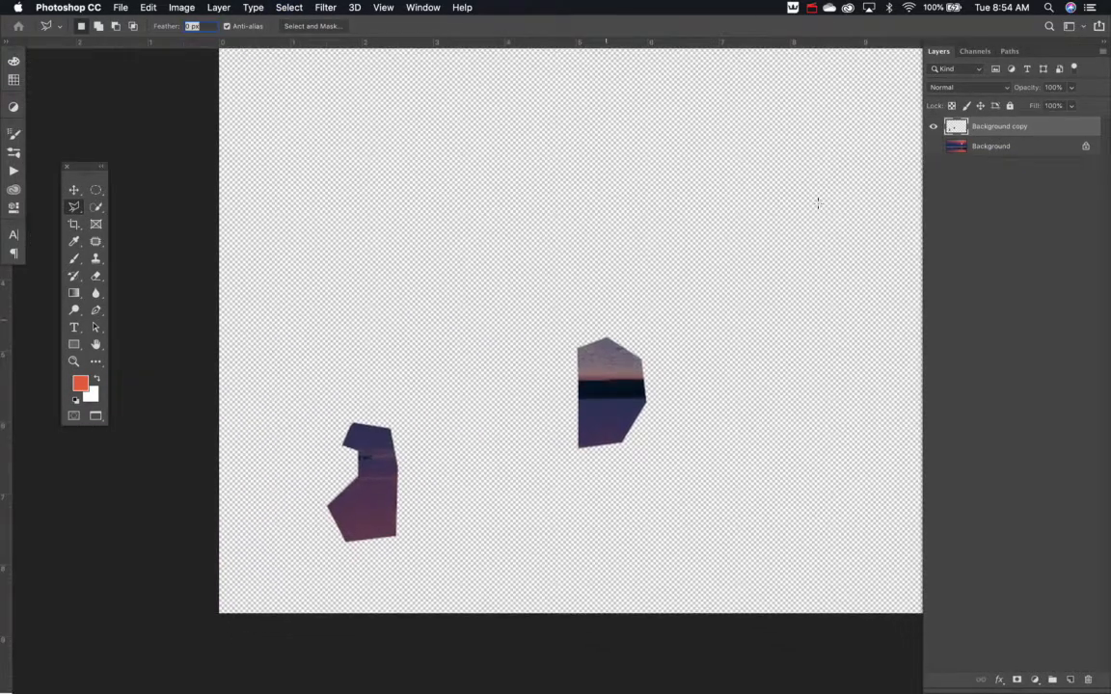
{"action": "left_click", "coordinate": [932, 147]}
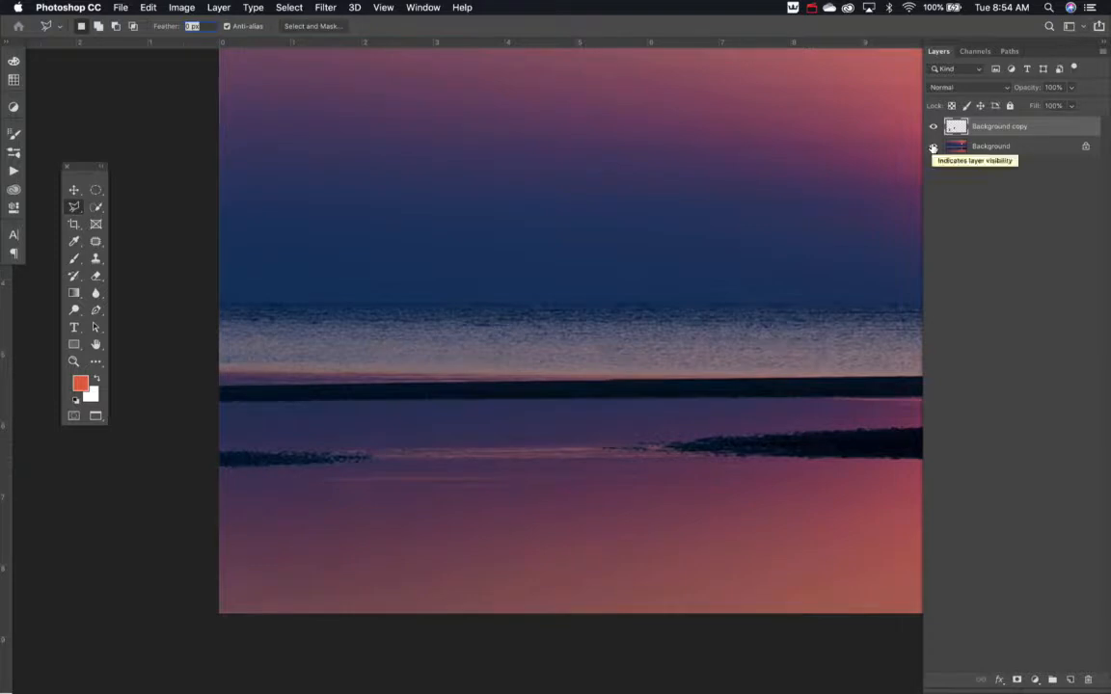
- Switch to the T3.jpg image and draw a polygonal lasso selection around the whole tree, including the base of its trunk
{"action": "left_click", "coordinate": [422, 7]}
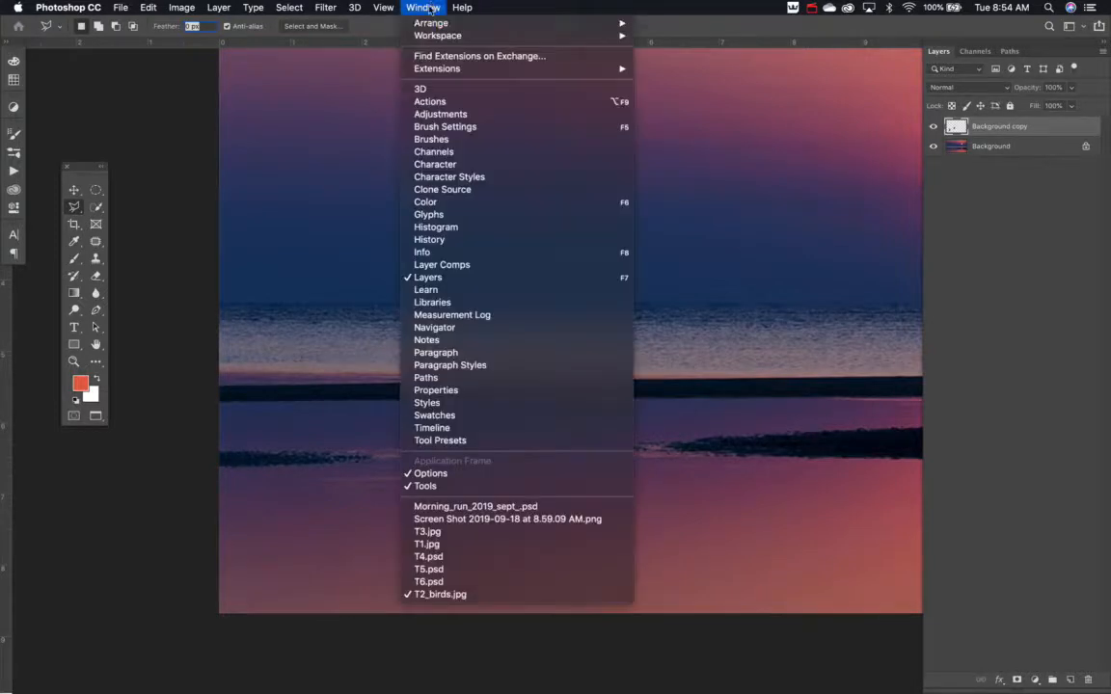
{"action": "left_click", "coordinate": [462, 534]}
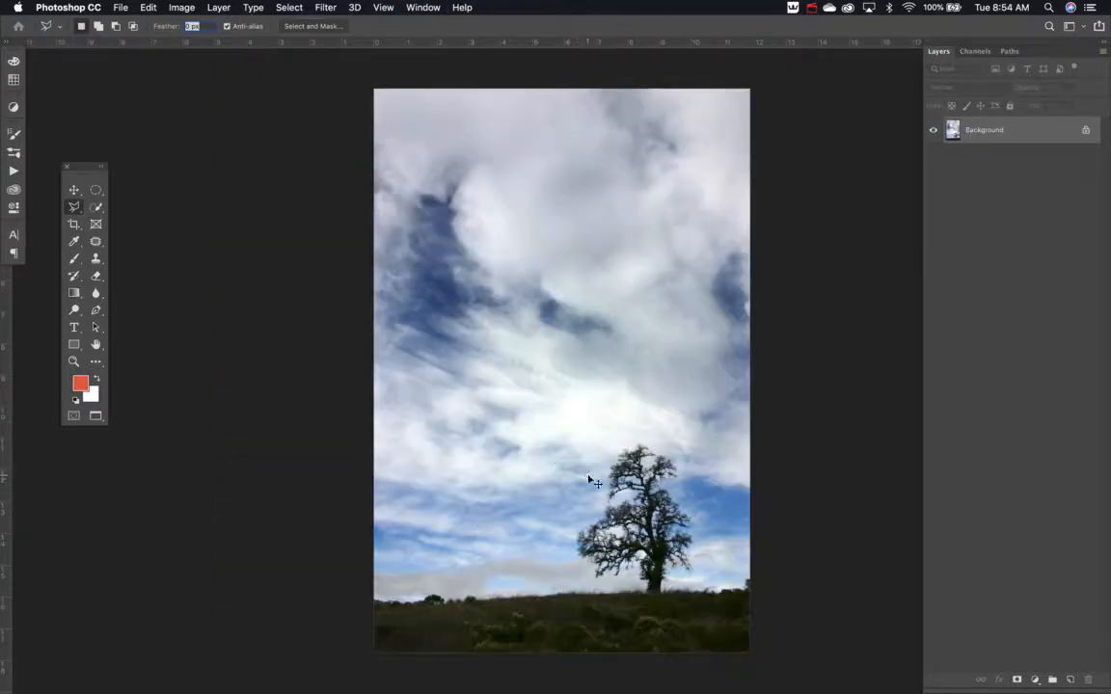
{"action": "key", "text": "super+equal"}
{"action": "left_click_drag", "start_coordinate": [626, 491], "coordinate": [546, 336]}
{"action": "key", "text": "super+r"}
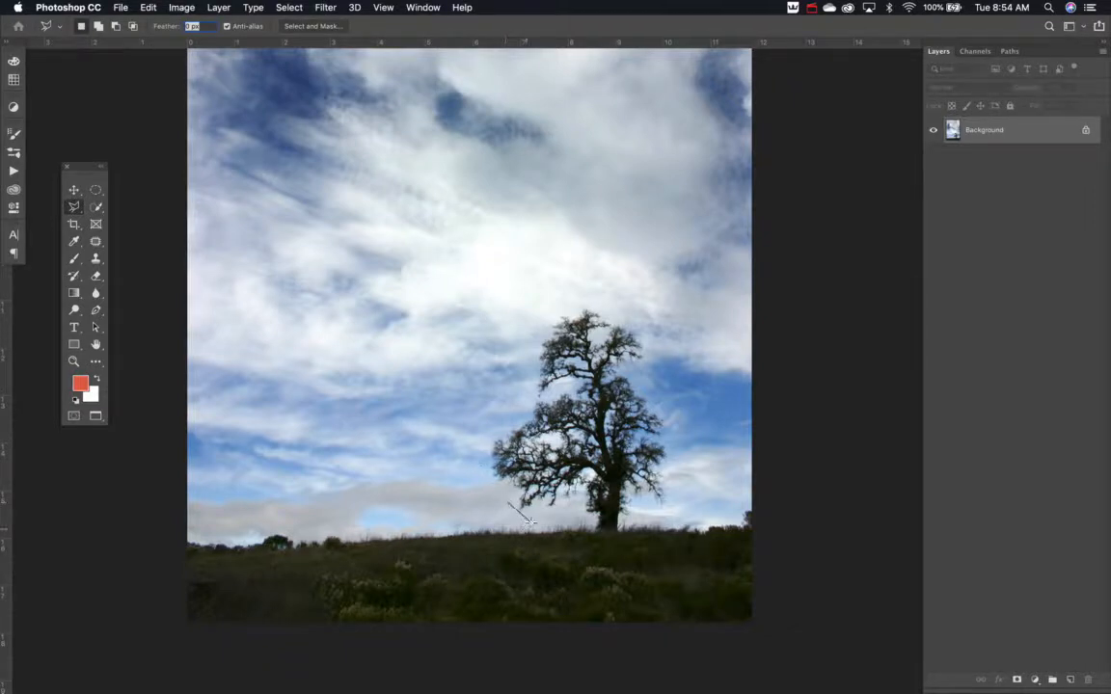
{"action": "left_click", "coordinate": [585, 536]}
{"action": "left_click", "coordinate": [624, 536]}
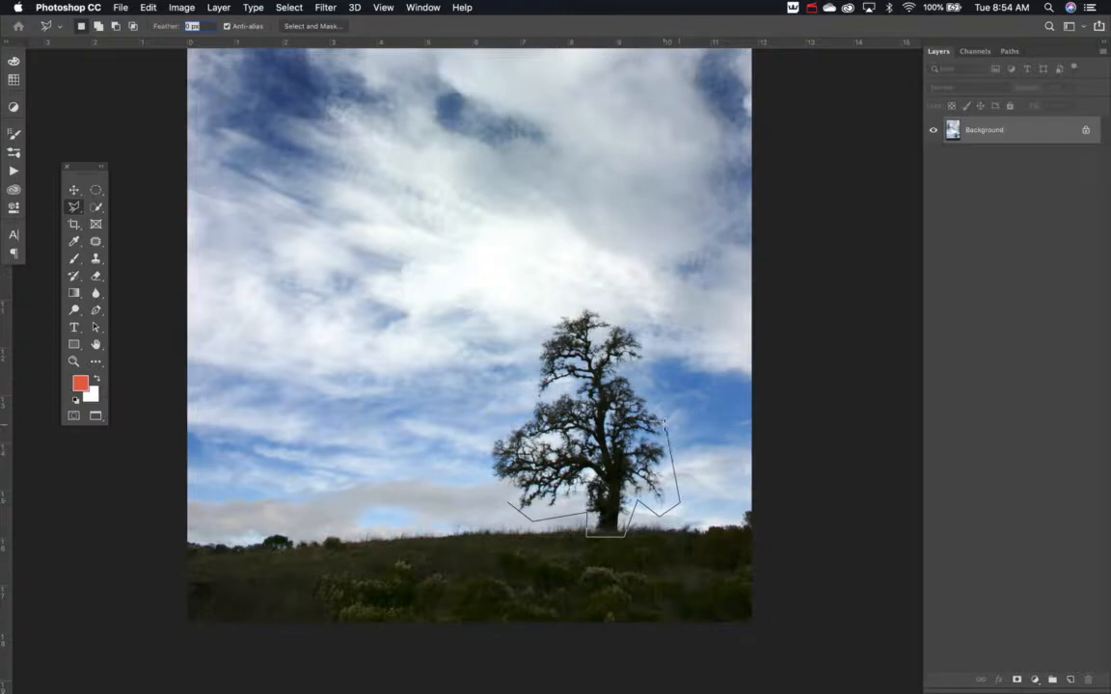
{"action": "left_click", "coordinate": [656, 321]}
{"action": "left_click", "coordinate": [609, 301]}
{"action": "left_click", "coordinate": [550, 305]}
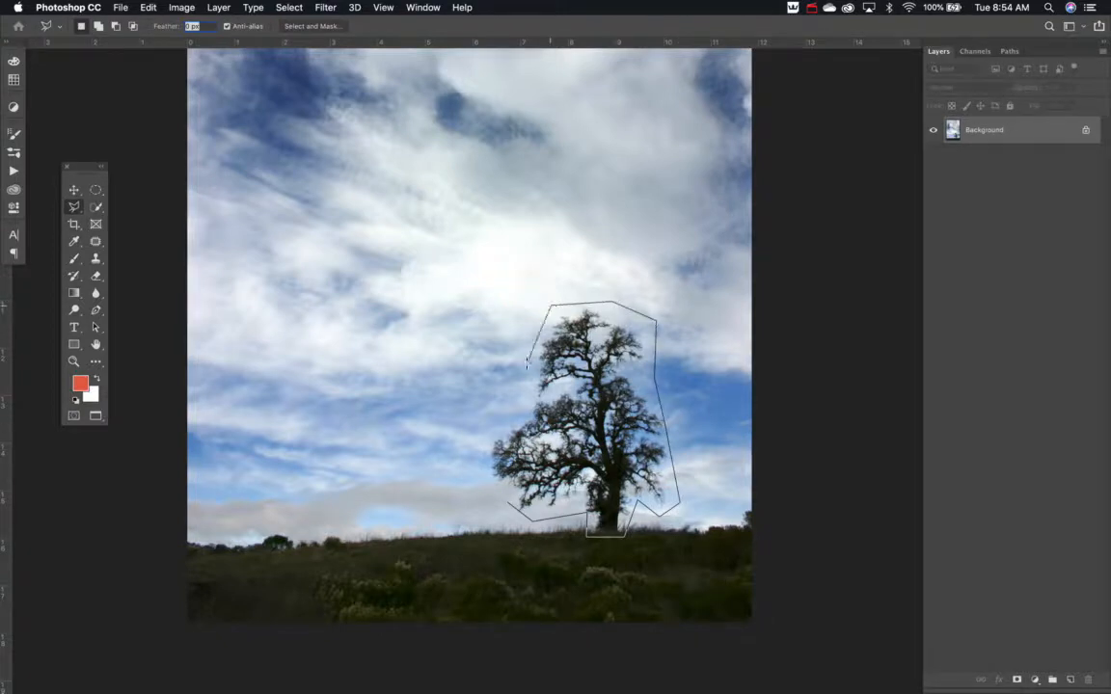
{"action": "left_click", "coordinate": [481, 429]}
{"action": "double_click", "coordinate": [505, 505]}
- Open the Content-Aware Fill workspace for the tree selection and bring the tree into view
{"action": "left_click", "coordinate": [149, 7]}
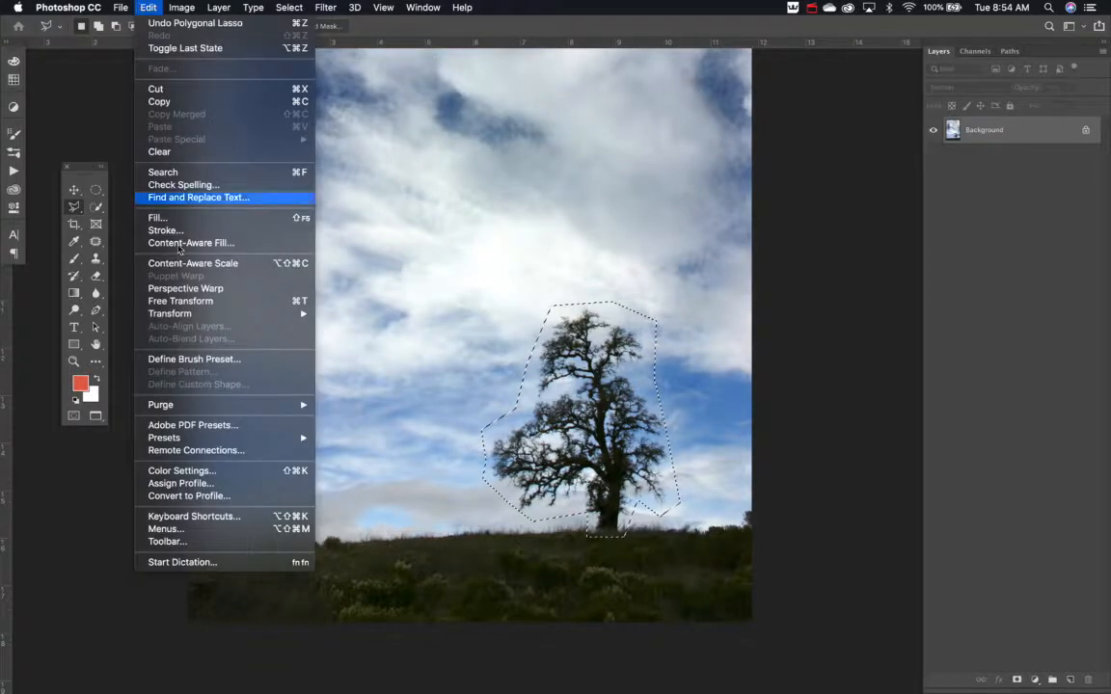
{"action": "left_click", "coordinate": [183, 243]}
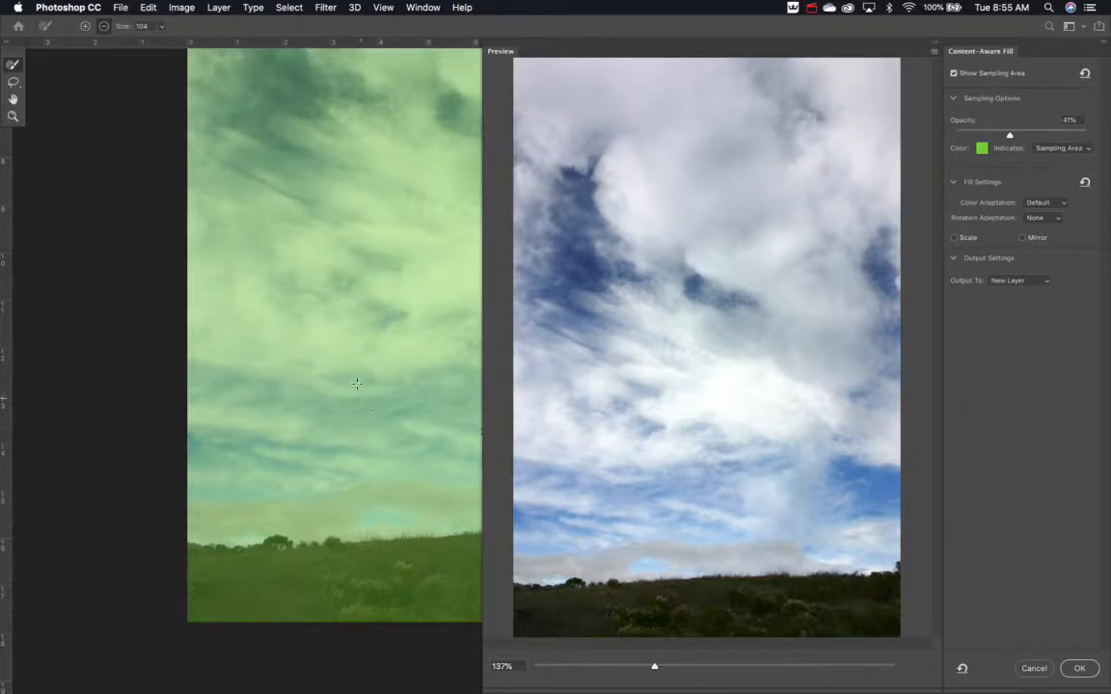
{"action": "left_click_drag", "start_coordinate": [376, 402], "coordinate": [214, 404]}
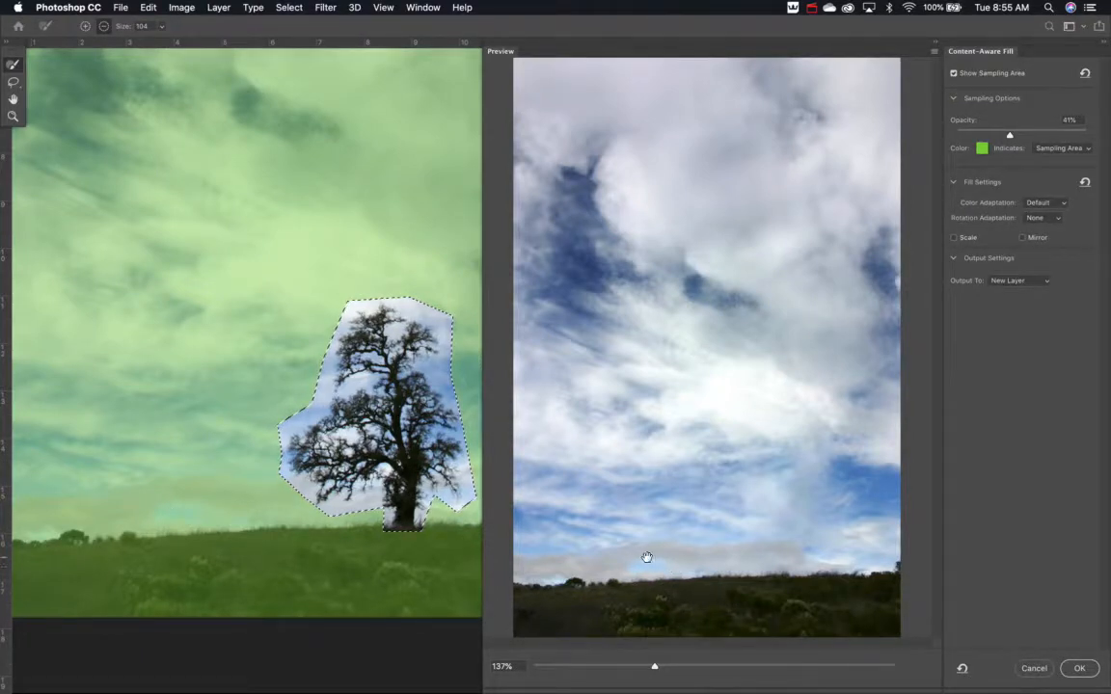
- Try excluding the horizon strip beside the tree from the fill's sampling area with the Sampling Brush, and restore the area
{"action": "left_click_drag", "start_coordinate": [238, 525], "coordinate": [155, 523]}
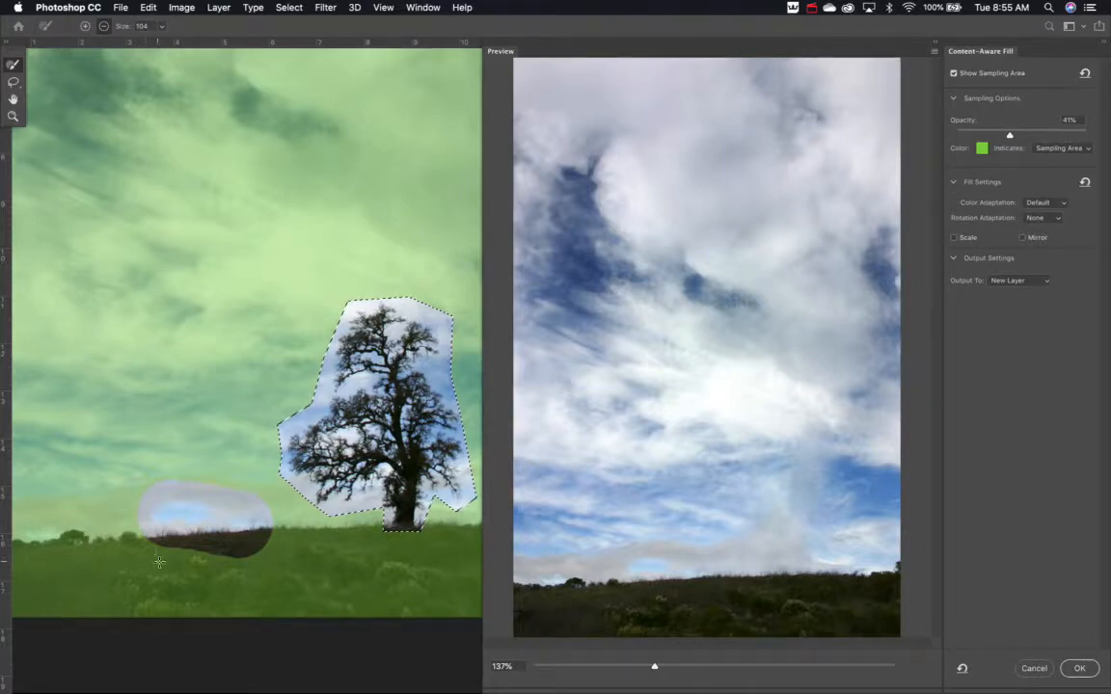
{"action": "left_click_drag", "start_coordinate": [147, 528], "coordinate": [18, 527]}
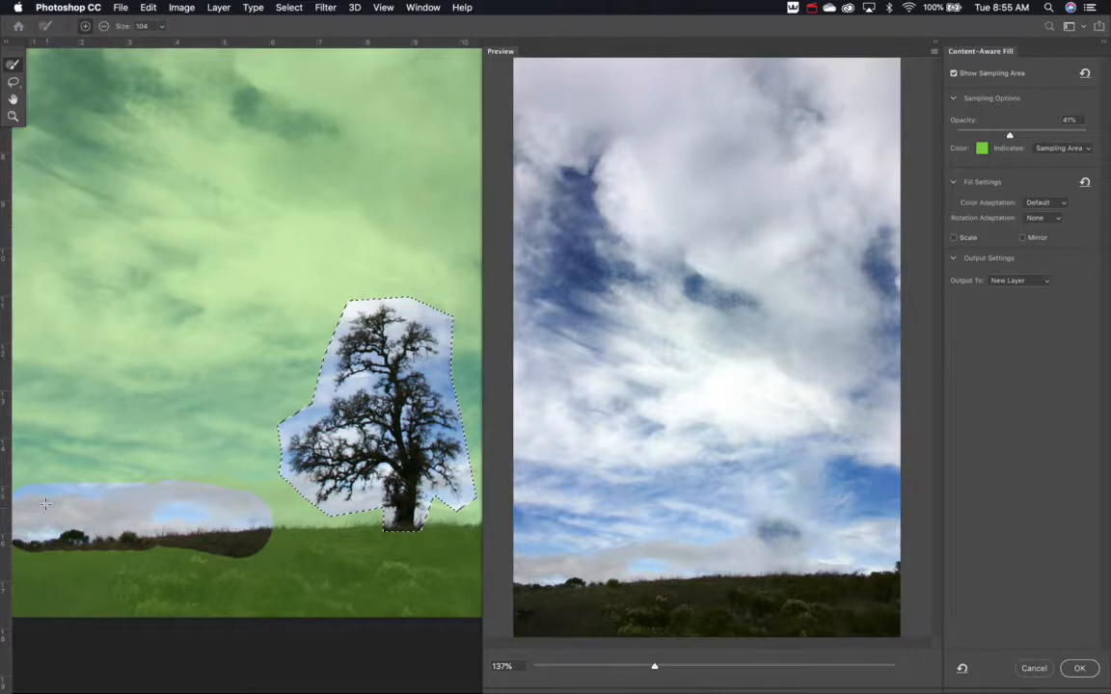
{"action": "mouse_move", "coordinate": [42, 461]}
{"action": "left_mouse_down"}
{"action": "mouse_move", "coordinate": [66, 497]}
{"action": "mouse_move", "coordinate": [183, 516]}
{"action": "mouse_move", "coordinate": [290, 555]}
{"action": "left_mouse_up"}
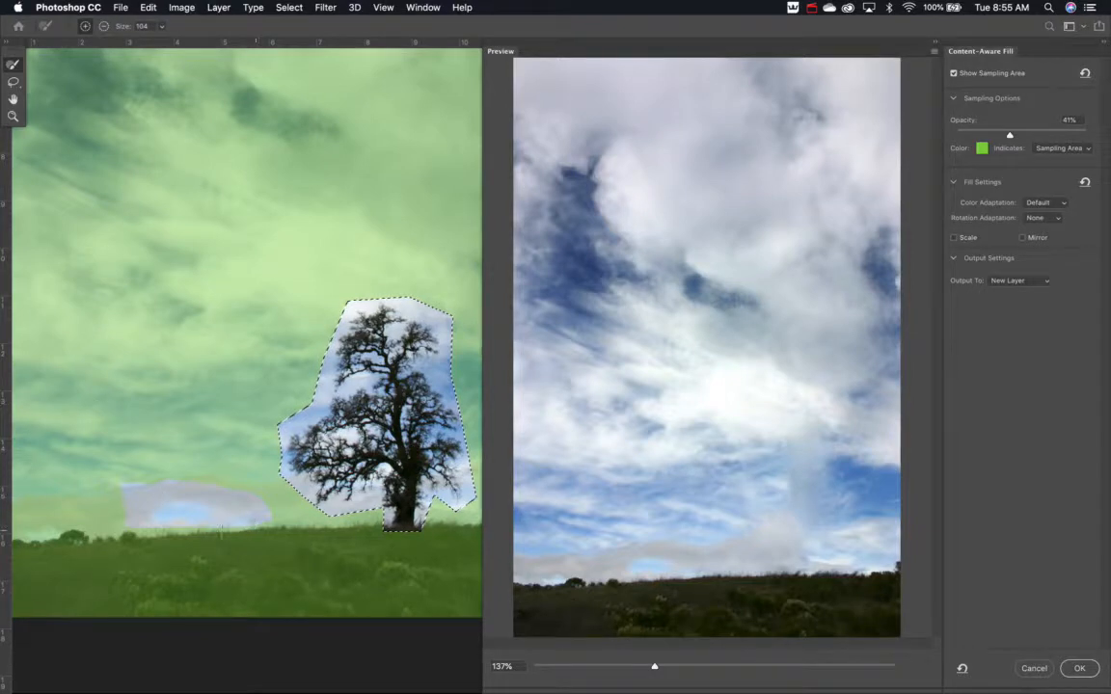
{"action": "left_click_drag", "start_coordinate": [221, 528], "coordinate": [169, 528]}
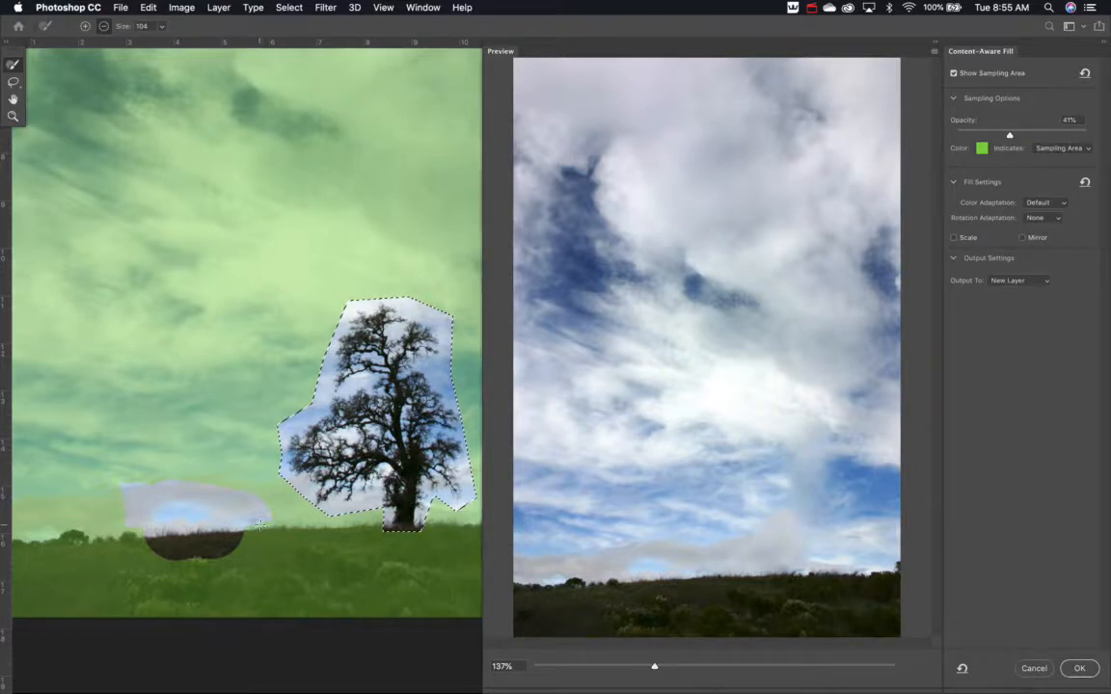
{"action": "key", "text": "alt"}
{"action": "mouse_move", "coordinate": [262, 521]}
{"action": "left_mouse_down"}
{"action": "mouse_move", "coordinate": [116, 509]}
{"action": "mouse_move", "coordinate": [234, 560]}
{"action": "left_mouse_up"}
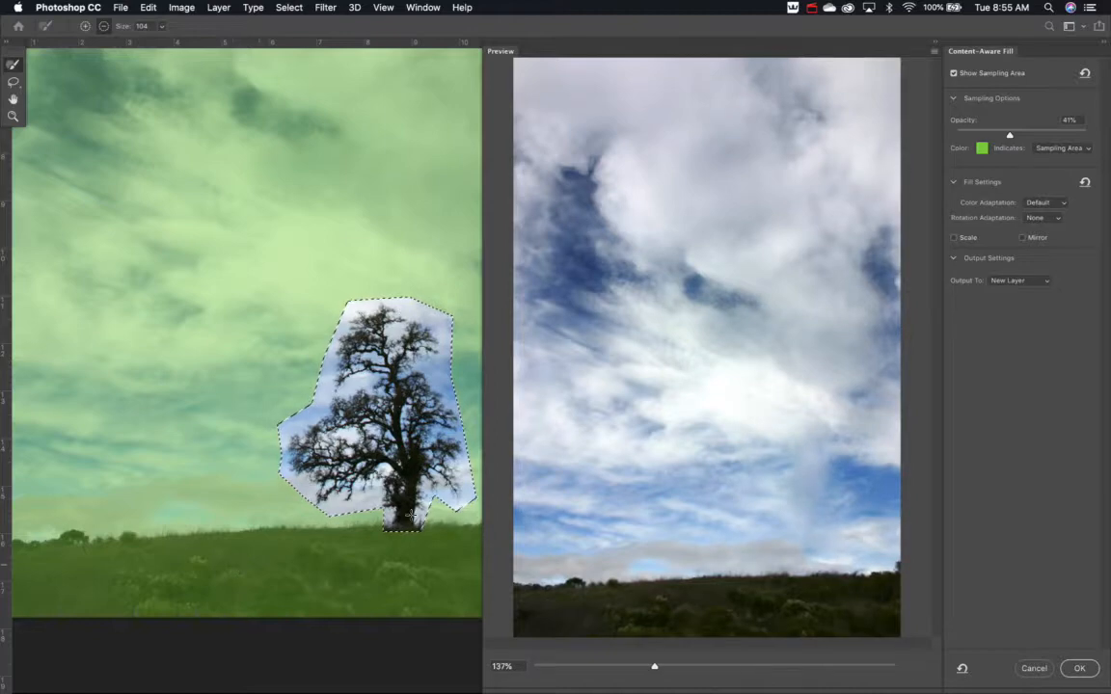
- Apply the content-aware fill over the tree to a new layer and deselect
{"action": "left_click", "coordinate": [1080, 669]}
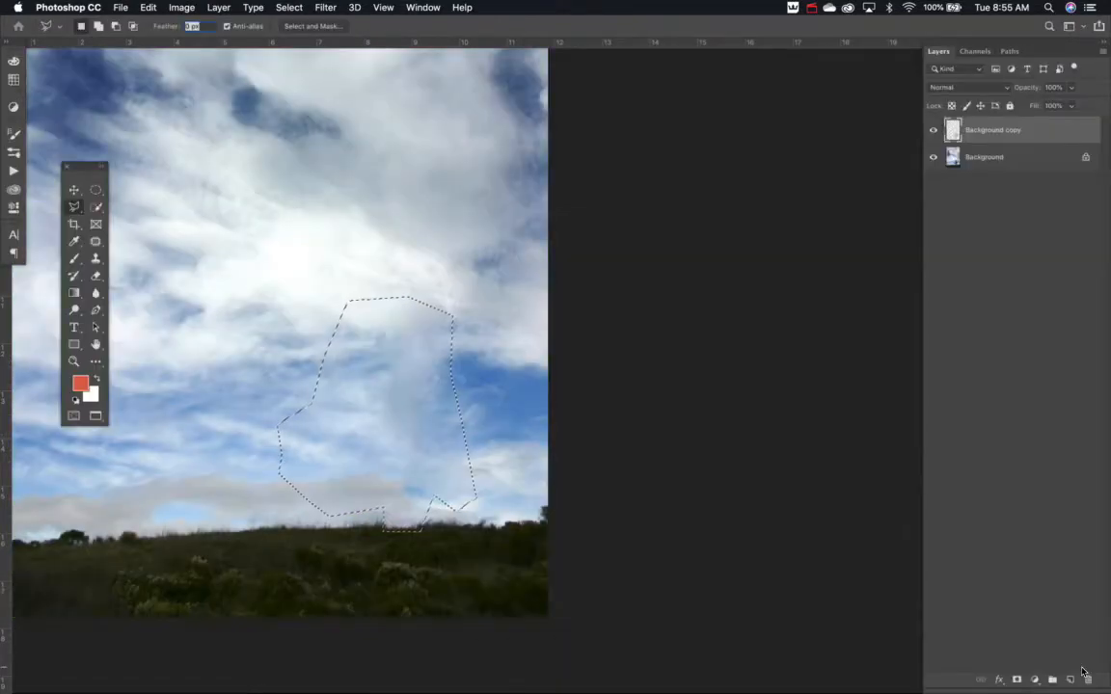
{"action": "key", "text": "super+d"}
{"action": "key", "text": "space"}
{"action": "left_click_drag", "start_coordinate": [332, 274], "coordinate": [511, 327]}
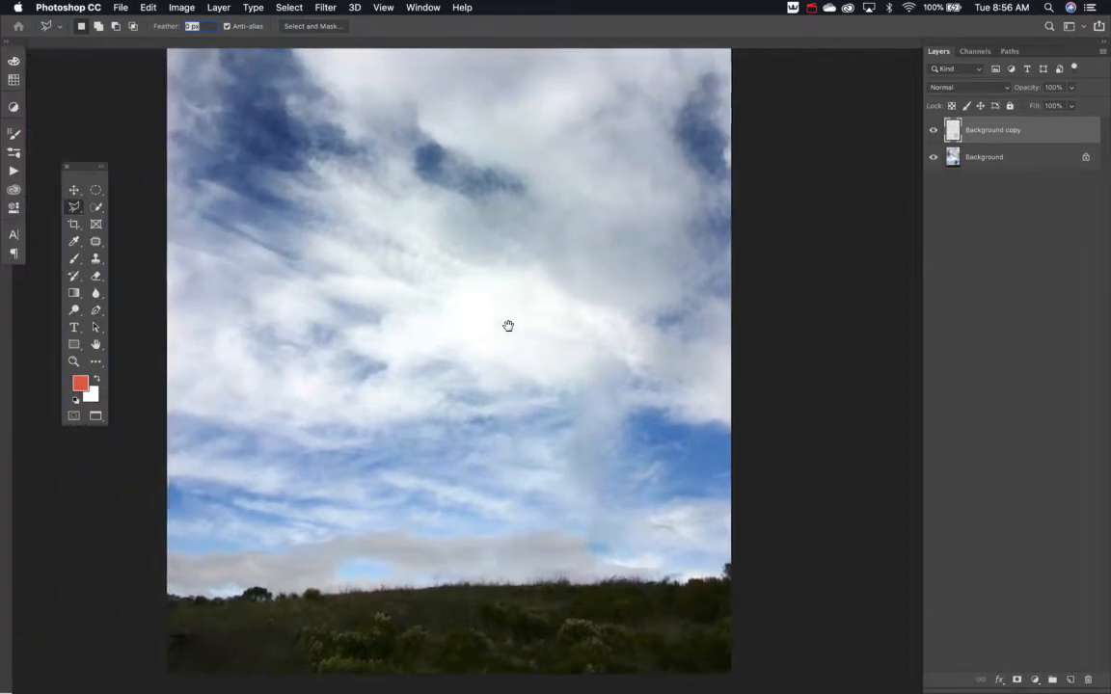
- Delete the filled layer and draw a tighter polygonal lasso selection around the tree that stops at the horizon beneath its trunk
{"action": "key", "text": "Delete"}
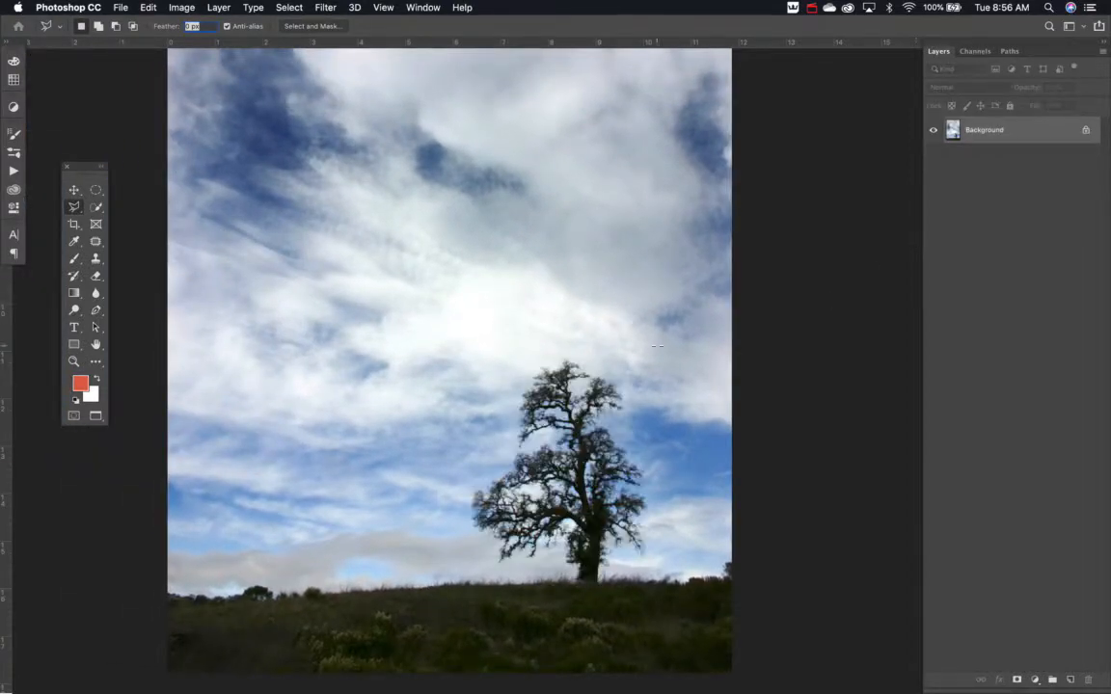
{"action": "left_click", "coordinate": [497, 584]}
{"action": "left_click", "coordinate": [445, 522]}
{"action": "left_click", "coordinate": [502, 378]}
{"action": "left_click", "coordinate": [588, 342]}
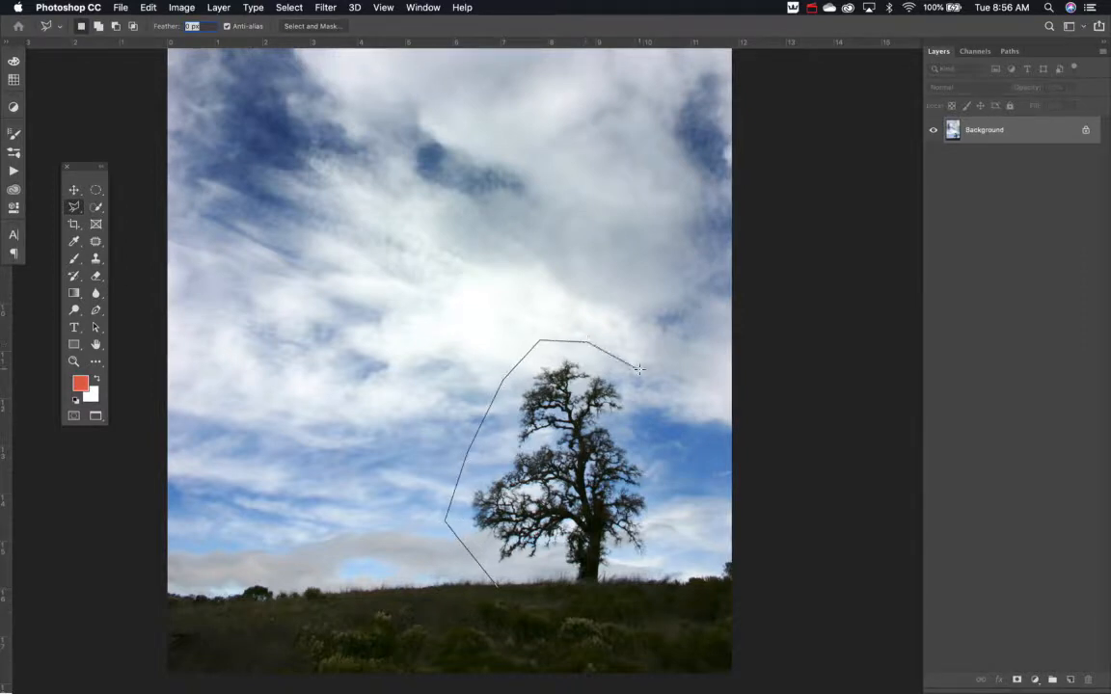
{"action": "left_click", "coordinate": [639, 369]}
{"action": "left_click", "coordinate": [664, 508]}
{"action": "left_click", "coordinate": [500, 587]}
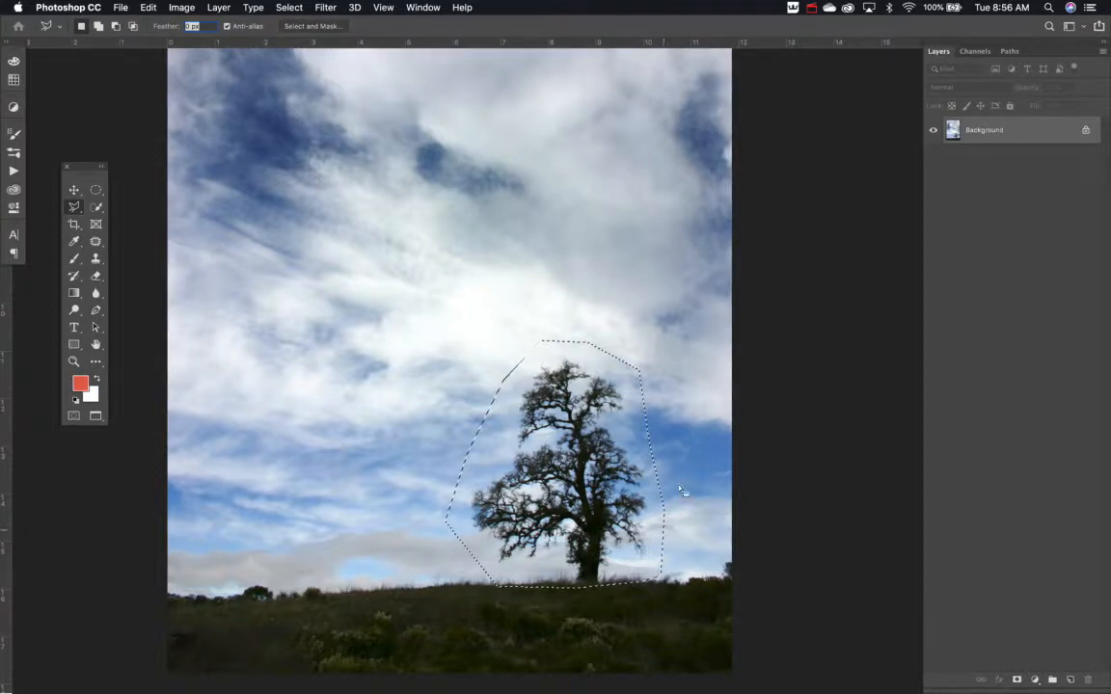
- Open the Content-Aware Fill workspace for the tree selection and enlarge the preview to 194% over the filled sky and horizon
{"action": "left_click", "coordinate": [148, 8]}
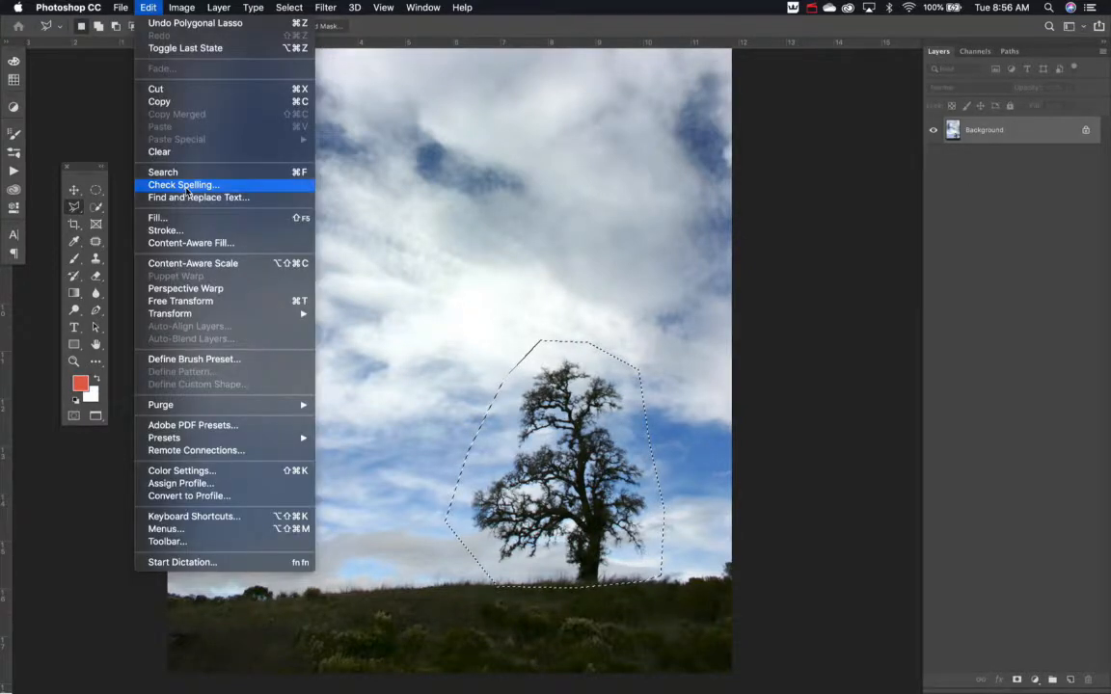
{"action": "left_click", "coordinate": [196, 246]}
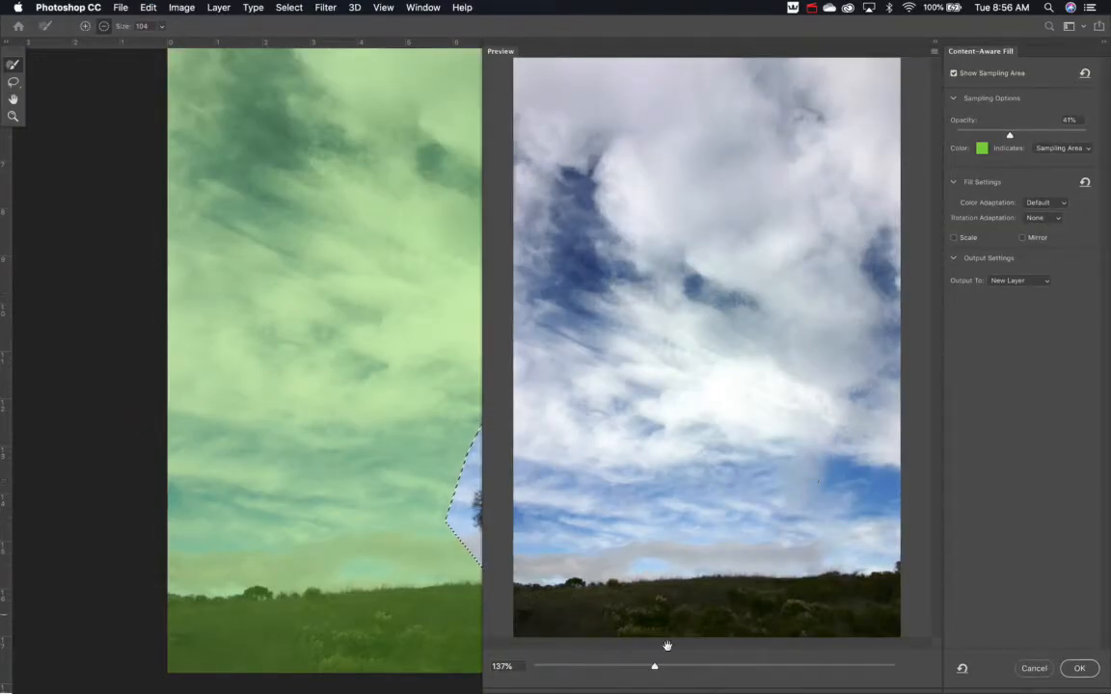
{"action": "left_click_drag", "start_coordinate": [655, 668], "coordinate": [709, 668]}
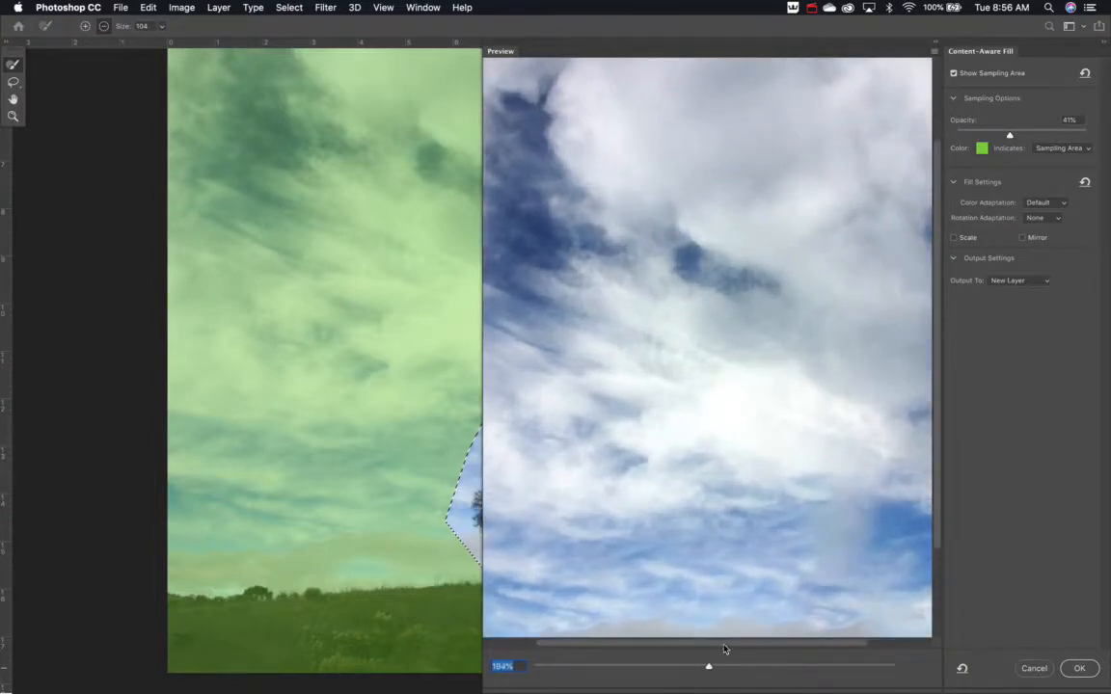
{"action": "left_click_drag", "start_coordinate": [718, 451], "coordinate": [669, 396]}
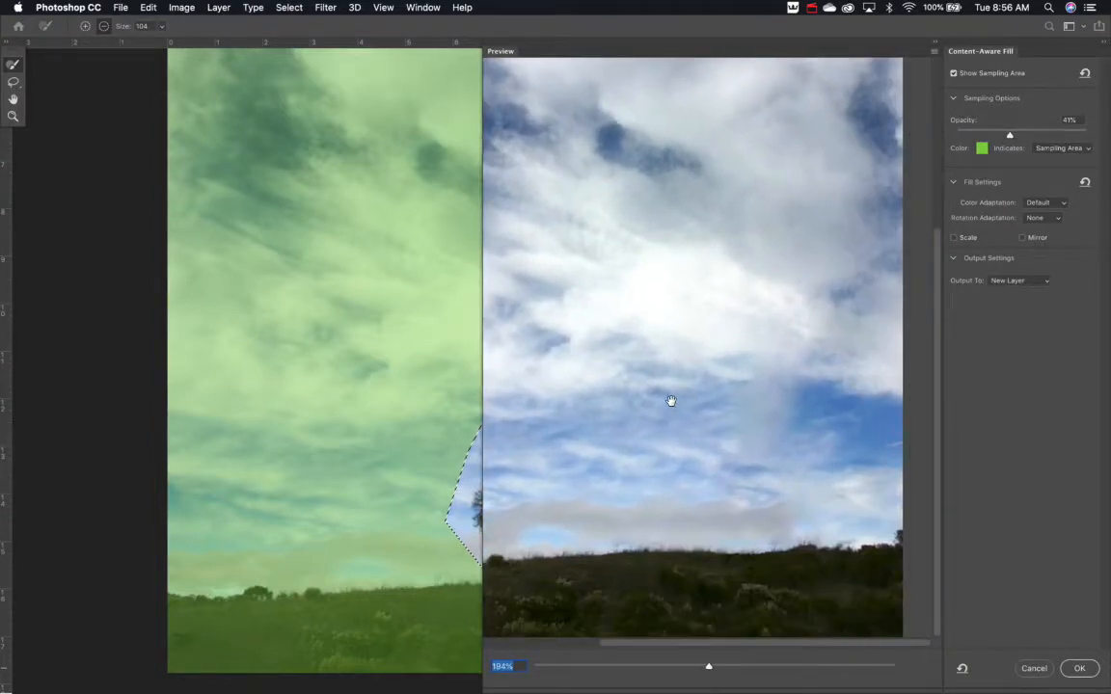
- Try Color Adaptation High with Rotation Adaptation at Low, Medium, High and Full, and return Color Adaptation to Default
{"action": "left_click", "coordinate": [1047, 203]}
{"action": "left_click", "coordinate": [1041, 212]}
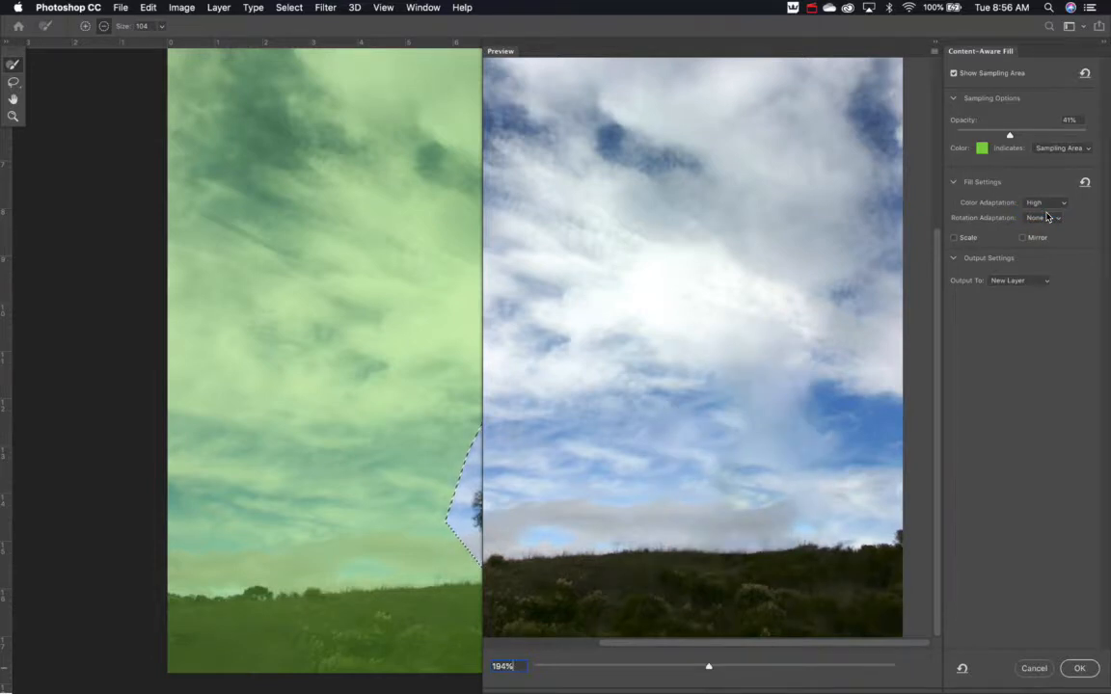
{"action": "left_click", "coordinate": [1046, 218]}
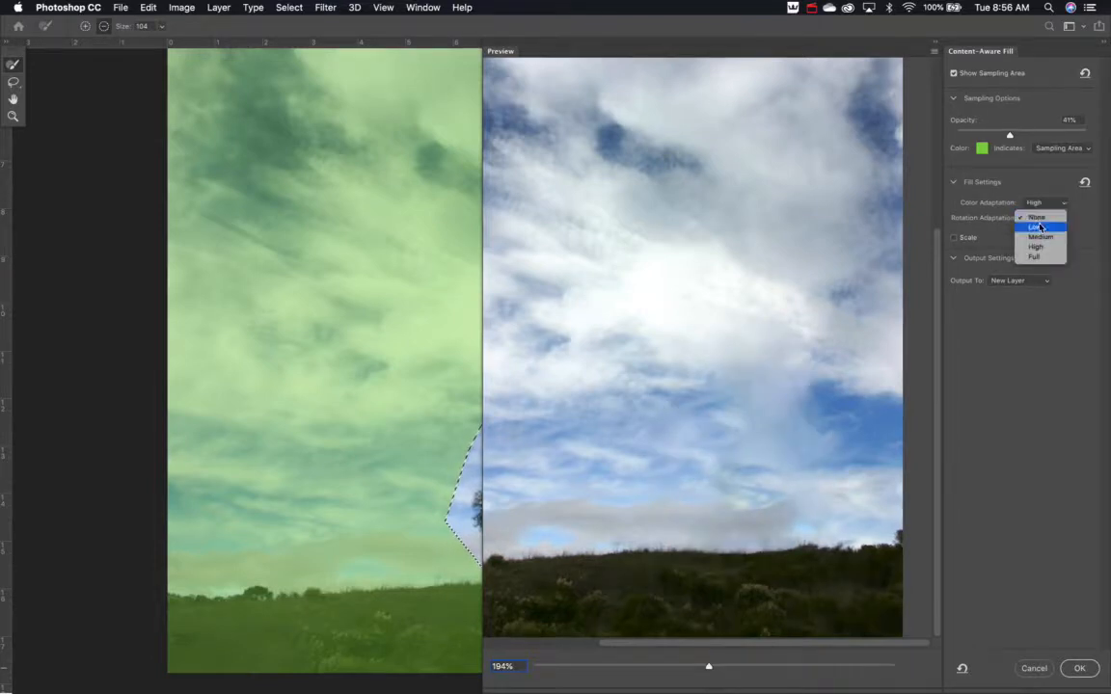
{"action": "left_click", "coordinate": [1040, 228]}
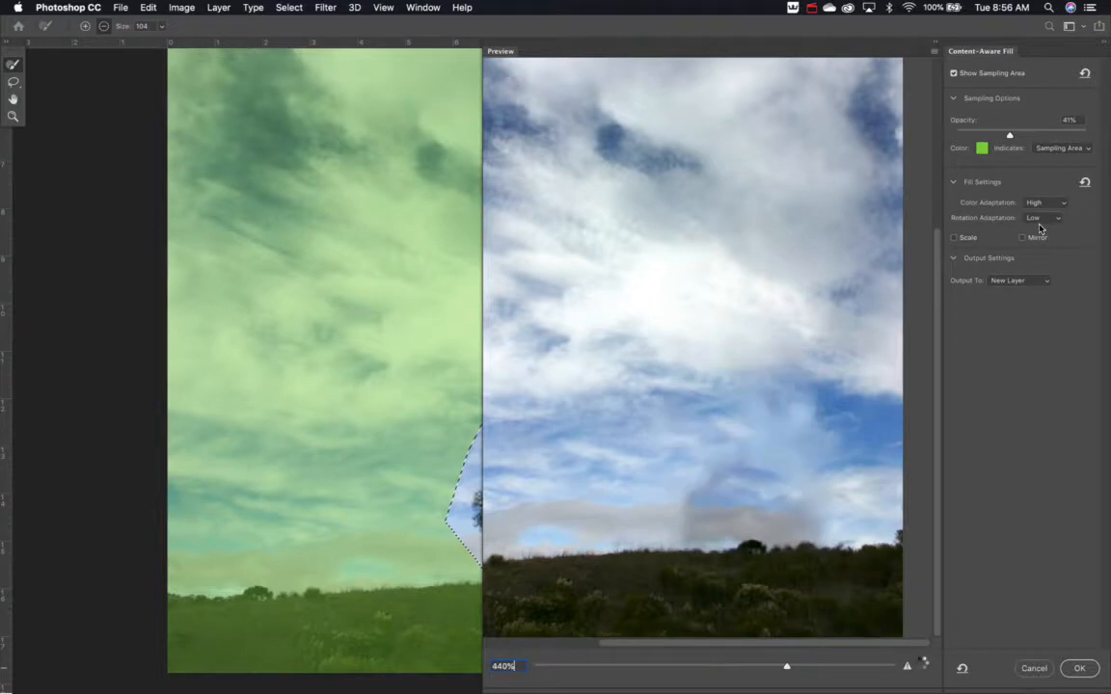
{"action": "left_click", "coordinate": [1041, 220]}
{"action": "left_click", "coordinate": [1039, 228]}
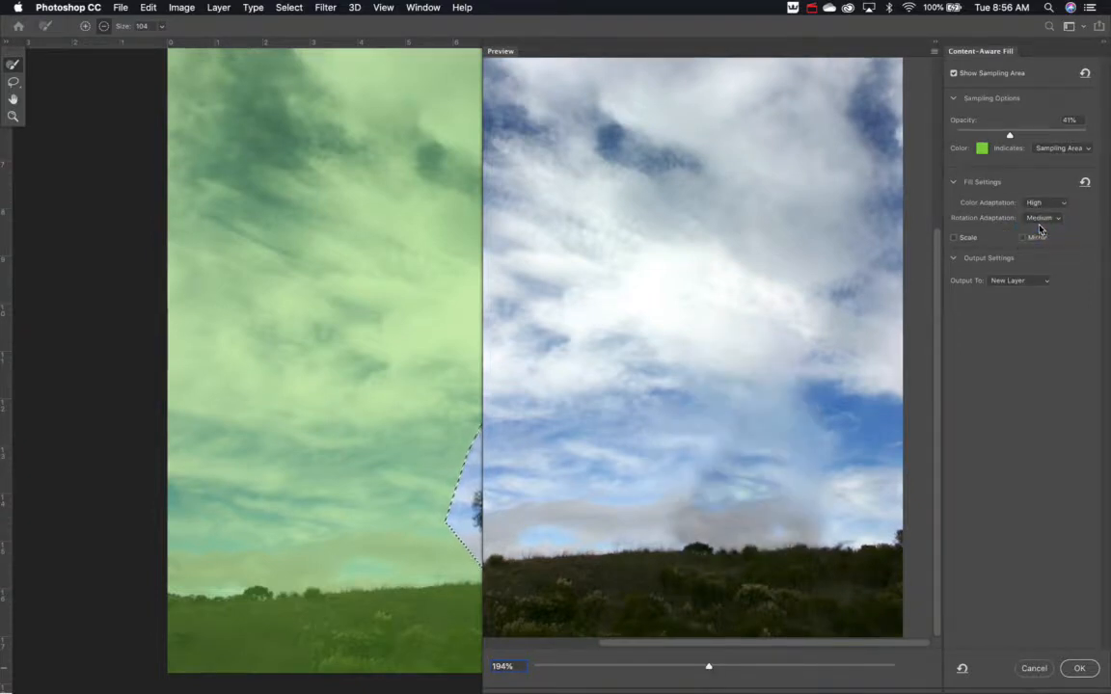
{"action": "left_click", "coordinate": [1041, 219]}
{"action": "left_click", "coordinate": [1040, 227]}
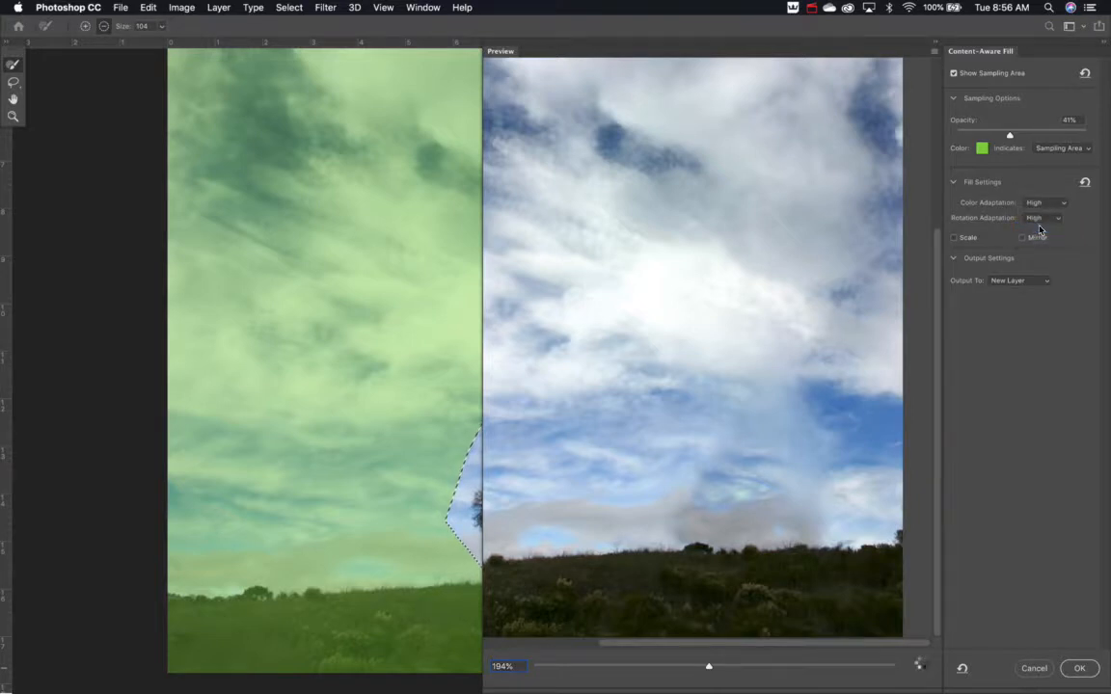
{"action": "left_click", "coordinate": [1040, 228]}
{"action": "left_click", "coordinate": [1042, 230]}
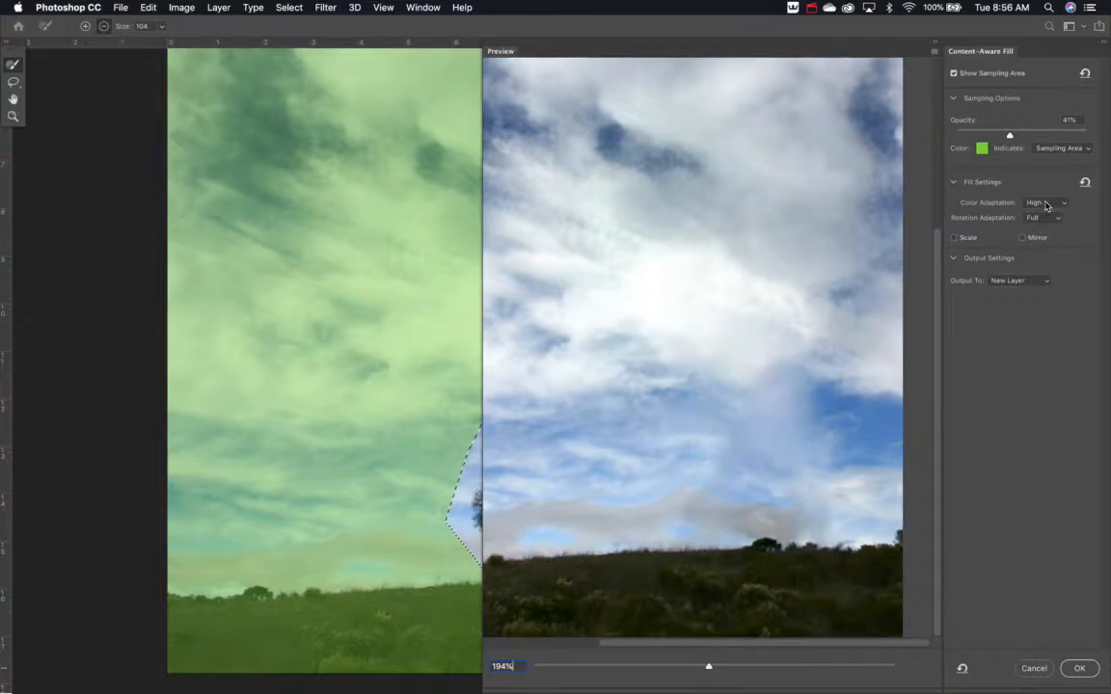
{"action": "left_click", "coordinate": [1043, 203]}
{"action": "left_click", "coordinate": [1045, 195]}
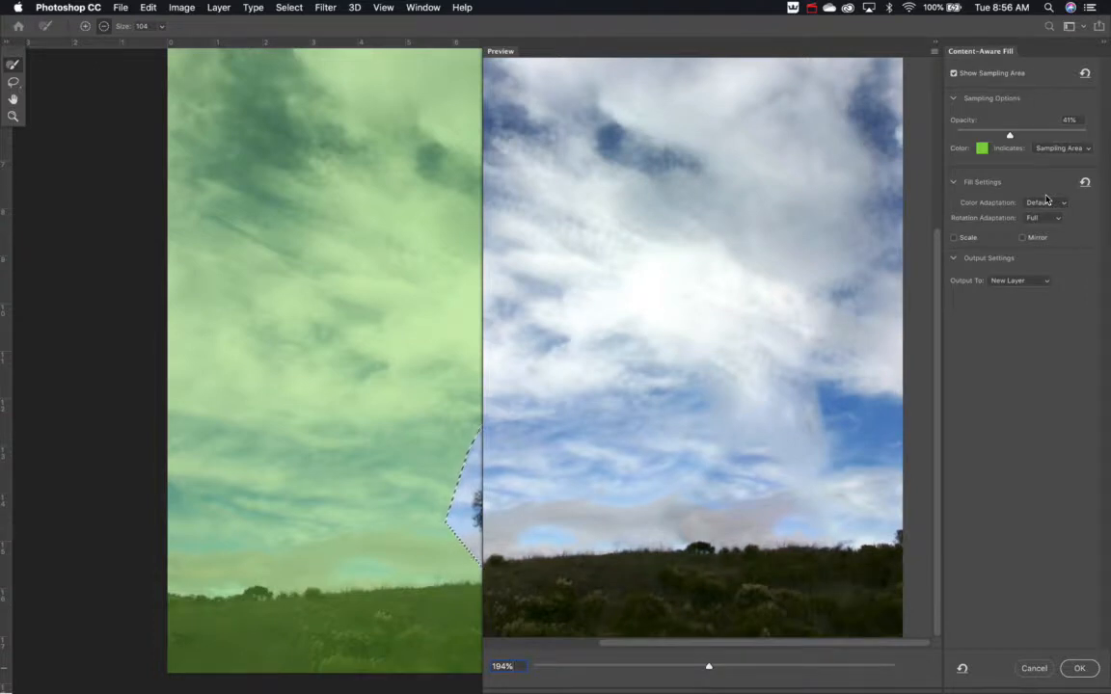
- Exclude two horizon patches beside the tree from the sampling area with the Sampling Brush, and set Rotation Adaptation to High
{"action": "left_click", "coordinate": [403, 575]}
{"action": "left_click_drag", "start_coordinate": [379, 575], "coordinate": [348, 578]}
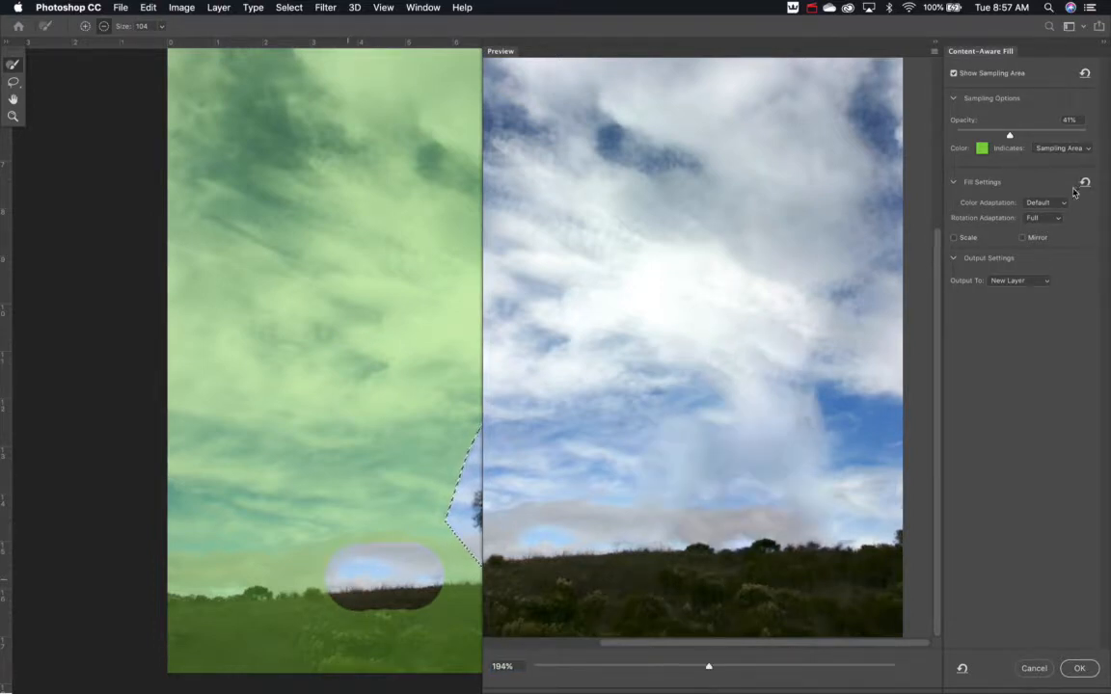
{"action": "left_click", "coordinate": [1041, 202]}
{"action": "left_click", "coordinate": [1048, 212]}
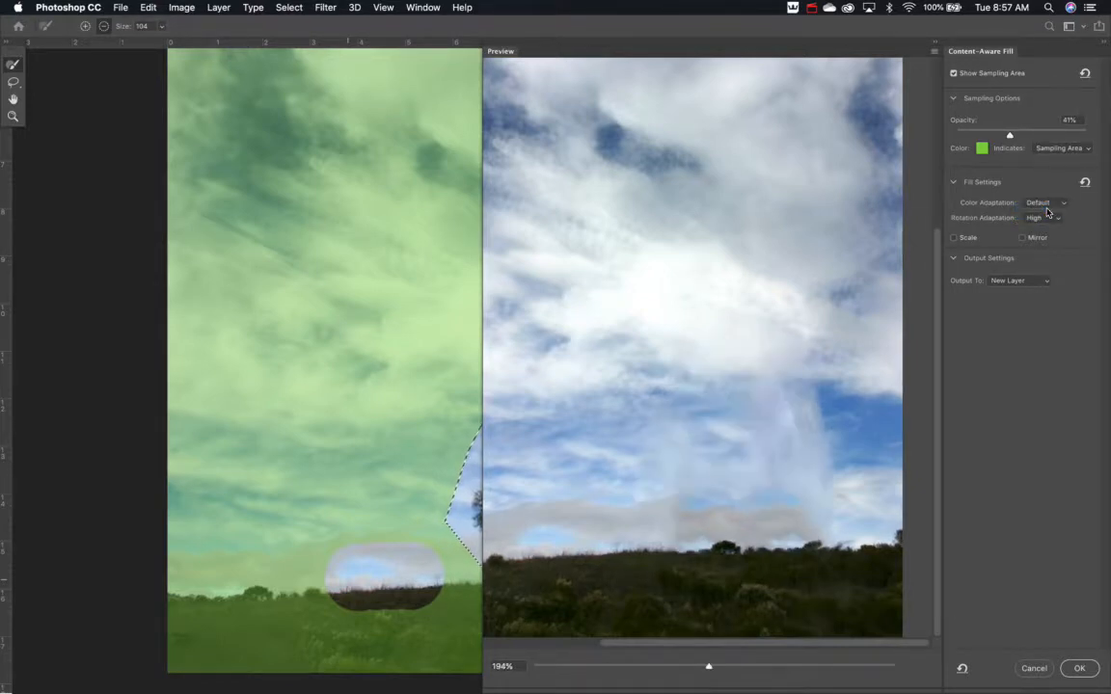
{"action": "left_click", "coordinate": [232, 590]}
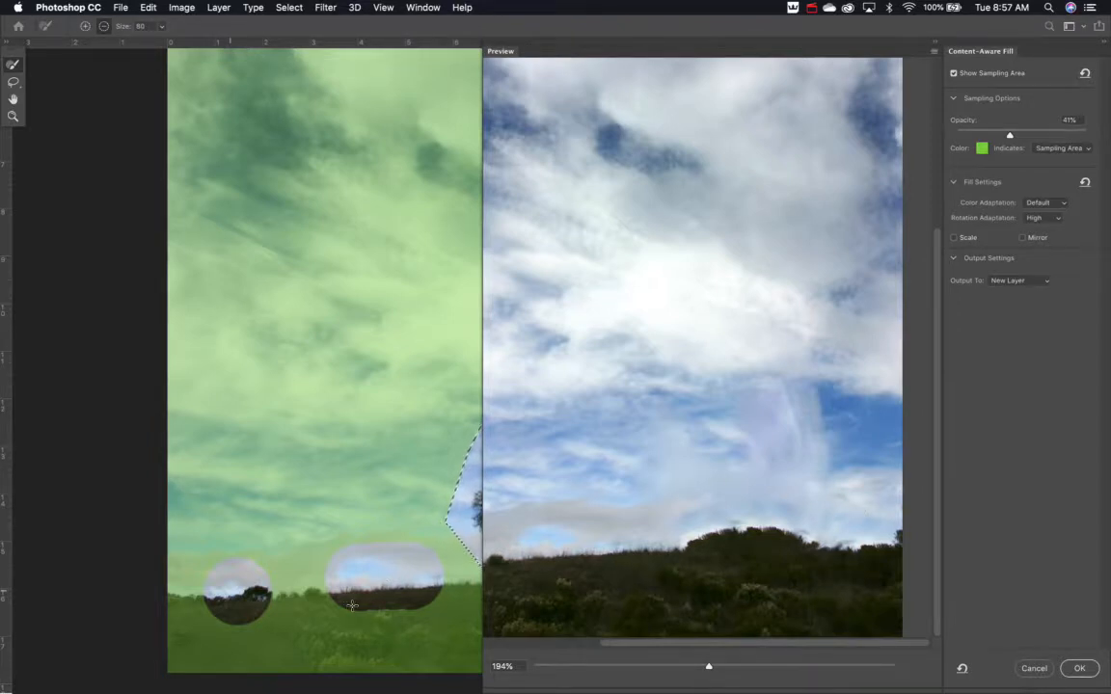
- Paint the hill and most of the excluded horizon back into the sampling area with the Sampling Brush at size 45
{"action": "key", "text": "bracketright"}
{"action": "mouse_move", "coordinate": [215, 606]}
{"action": "left_mouse_down"}
{"action": "mouse_move", "coordinate": [253, 611]}
{"action": "mouse_move", "coordinate": [242, 567]}
{"action": "left_mouse_up"}
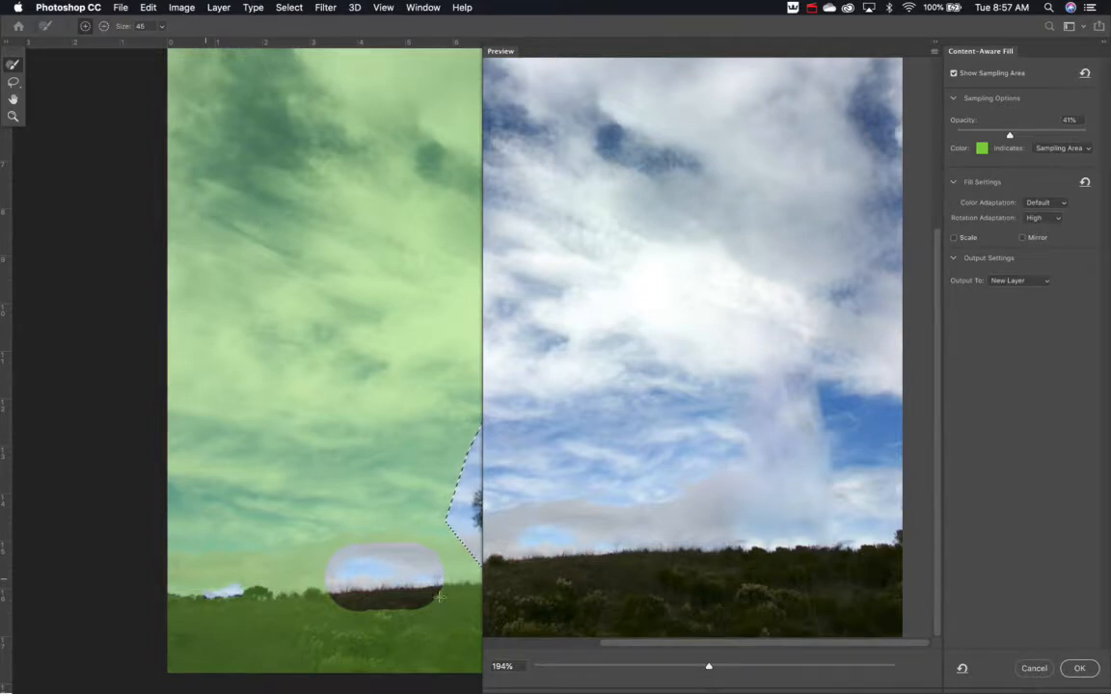
{"action": "left_click_drag", "start_coordinate": [424, 596], "coordinate": [333, 600]}
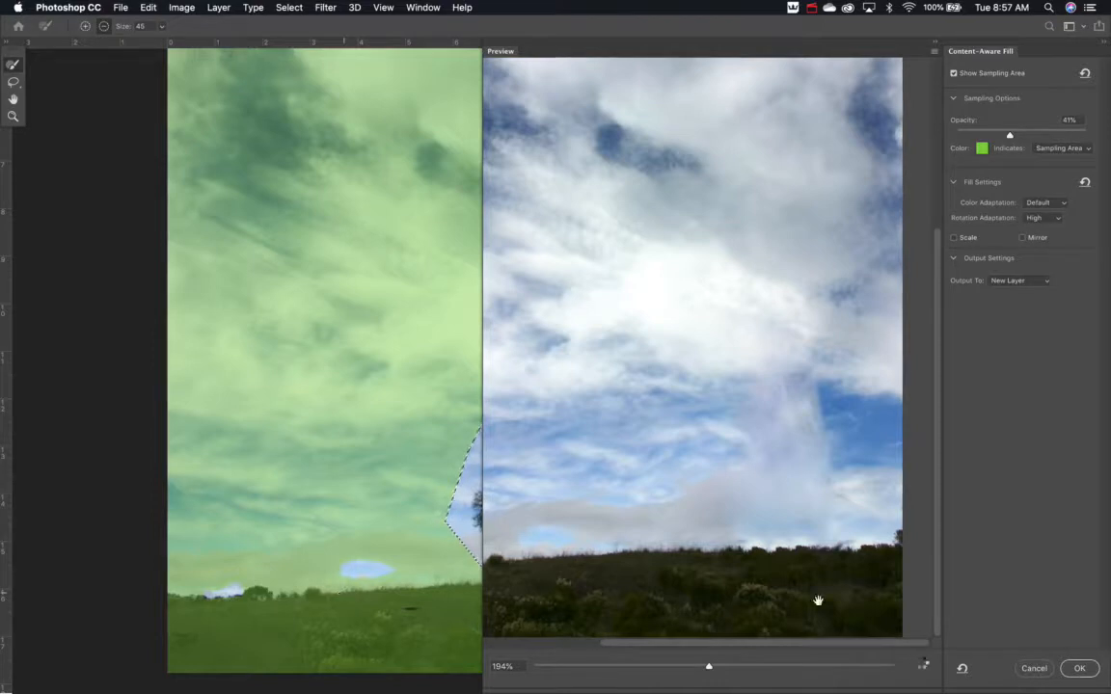
{"action": "scroll", "coordinate": [818, 606], "scroll_direction": "up", "scroll_amount": 3}
{"action": "scroll", "coordinate": [819, 605], "scroll_direction": "down", "scroll_amount": 3}
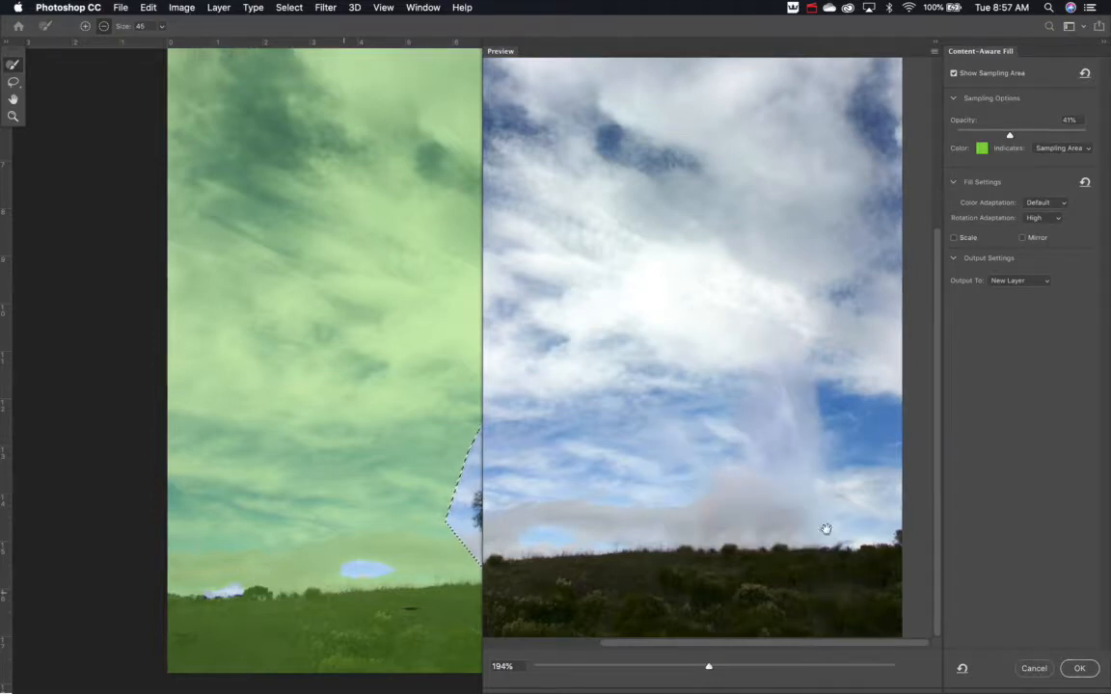
{"action": "left_click_drag", "start_coordinate": [421, 610], "coordinate": [392, 612]}
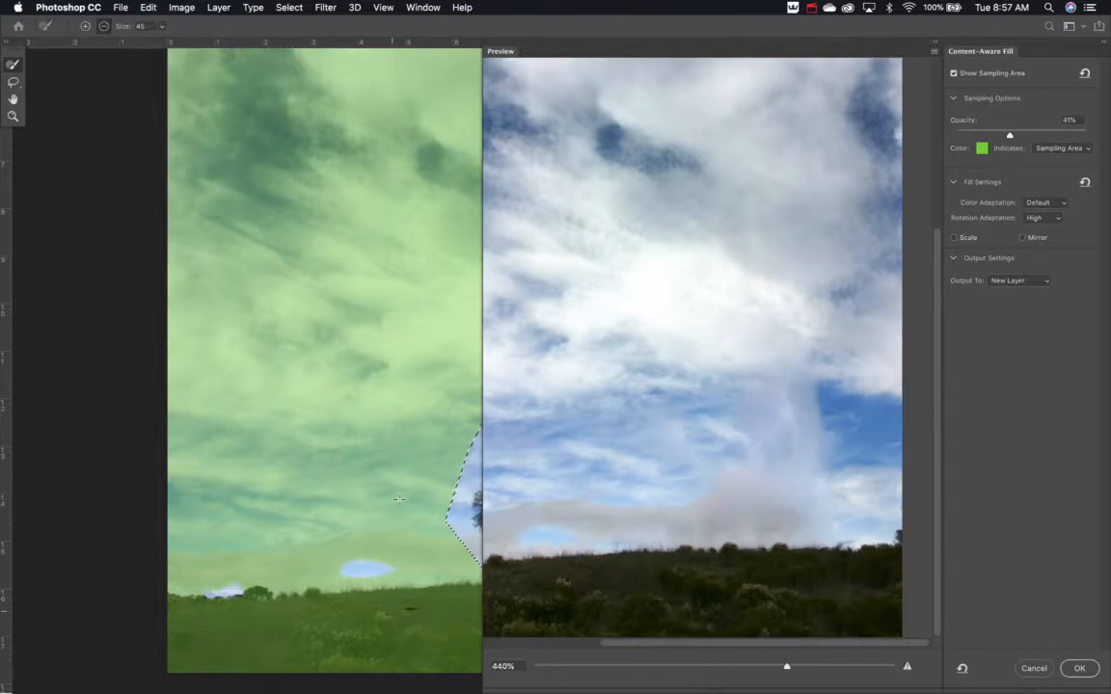
- Exclude the dark blue cloud gaps in the upper sky from the sampling area with the Sampling Brush at size 100
{"action": "key", "text": "super+minus"}
{"action": "key", "text": "super+minus"}
{"action": "scroll", "coordinate": [340, 395], "scroll_direction": "right", "scroll_amount": 5}
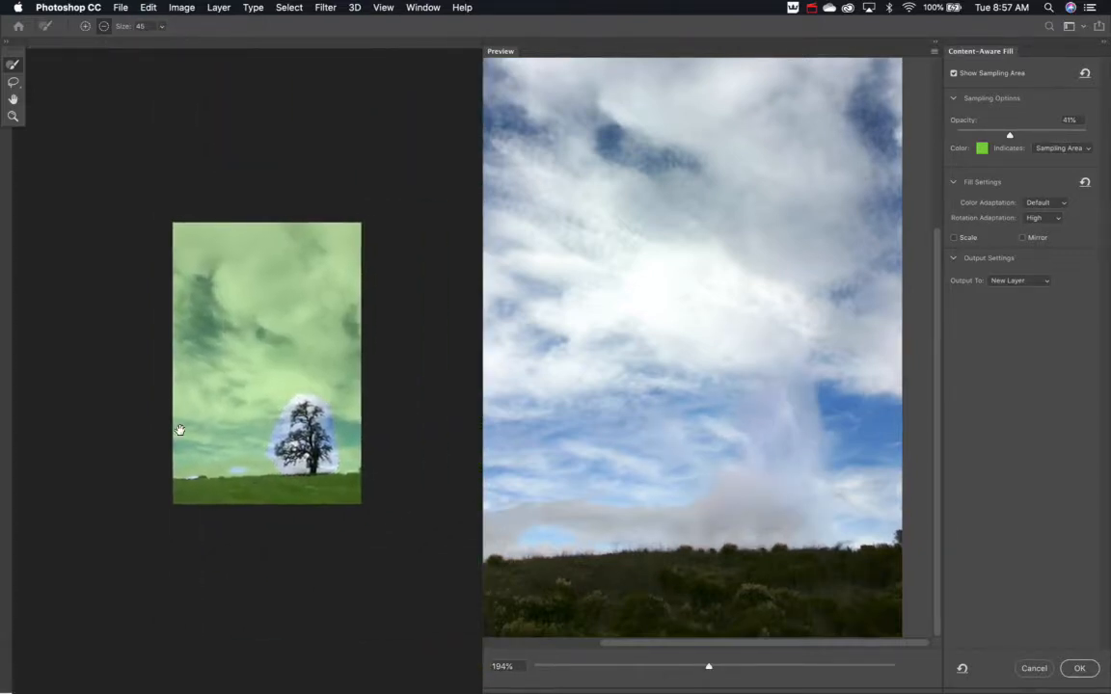
{"action": "key", "text": "bracketright"}
{"action": "key", "text": "bracketright"}
{"action": "key", "text": "bracketright"}
{"action": "key", "text": "bracketright"}
{"action": "key", "text": "bracketright"}
{"action": "key", "text": "bracketright"}
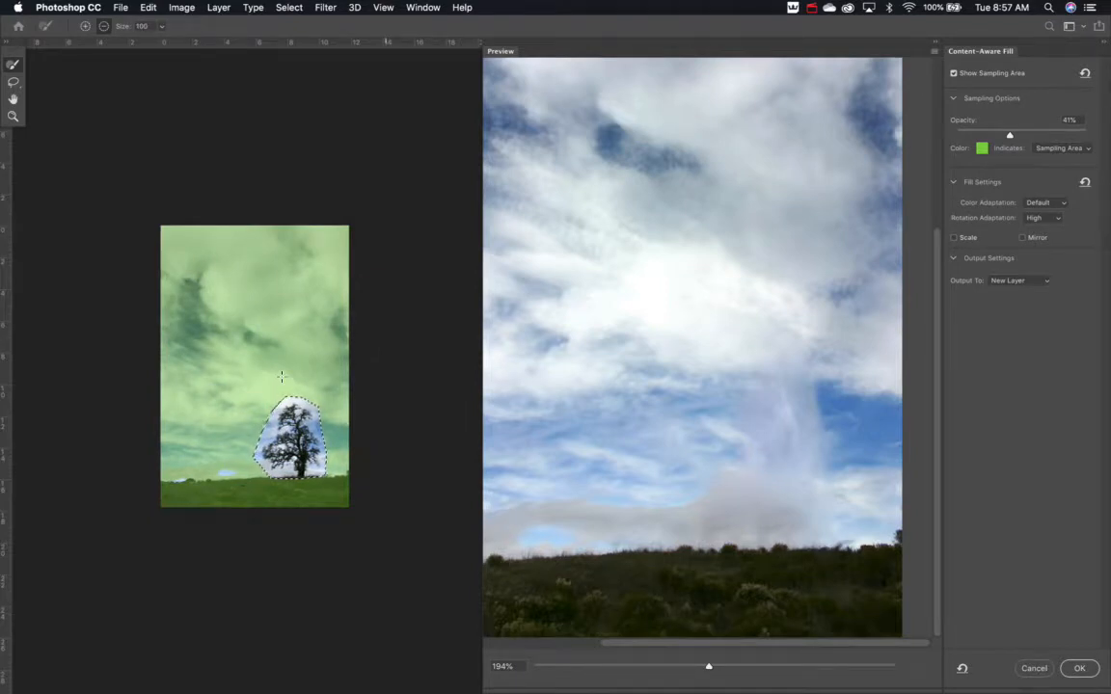
{"action": "mouse_move", "coordinate": [269, 344]}
{"action": "left_mouse_down"}
{"action": "mouse_move", "coordinate": [192, 289]}
{"action": "mouse_move", "coordinate": [202, 327]}
{"action": "mouse_move", "coordinate": [183, 320]}
{"action": "mouse_move", "coordinate": [210, 331]}
{"action": "mouse_move", "coordinate": [184, 356]}
{"action": "left_mouse_up"}
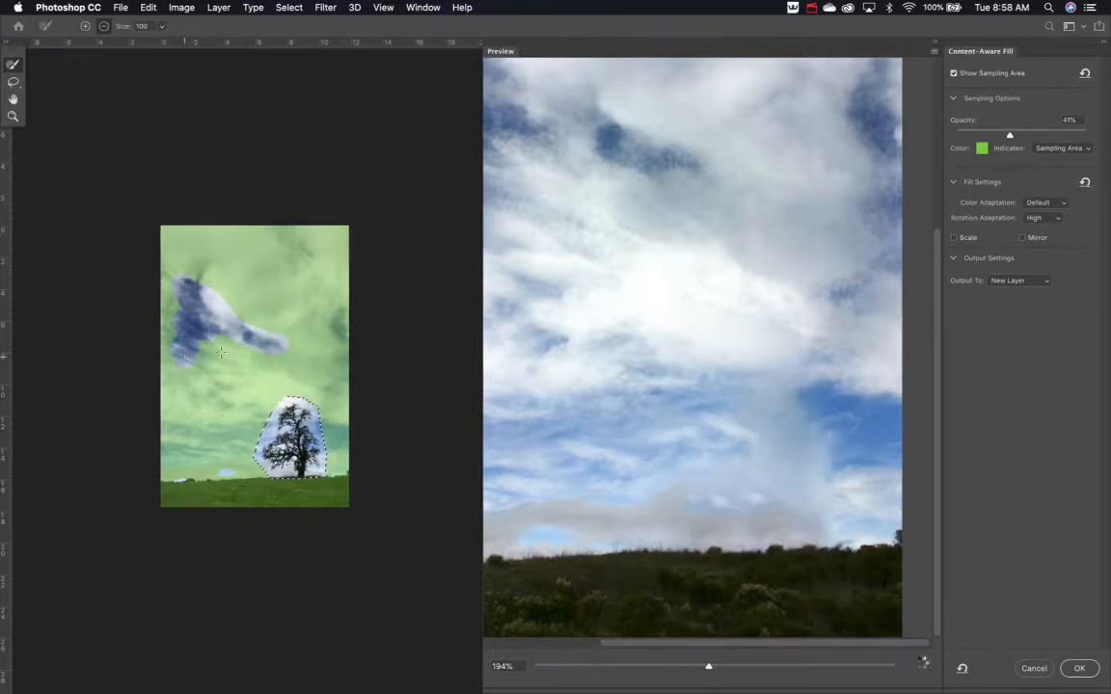
- Set Rotation Adaptation to Medium, try Color Adaptation at None, and set it to Very High
{"action": "left_click", "coordinate": [1041, 222]}
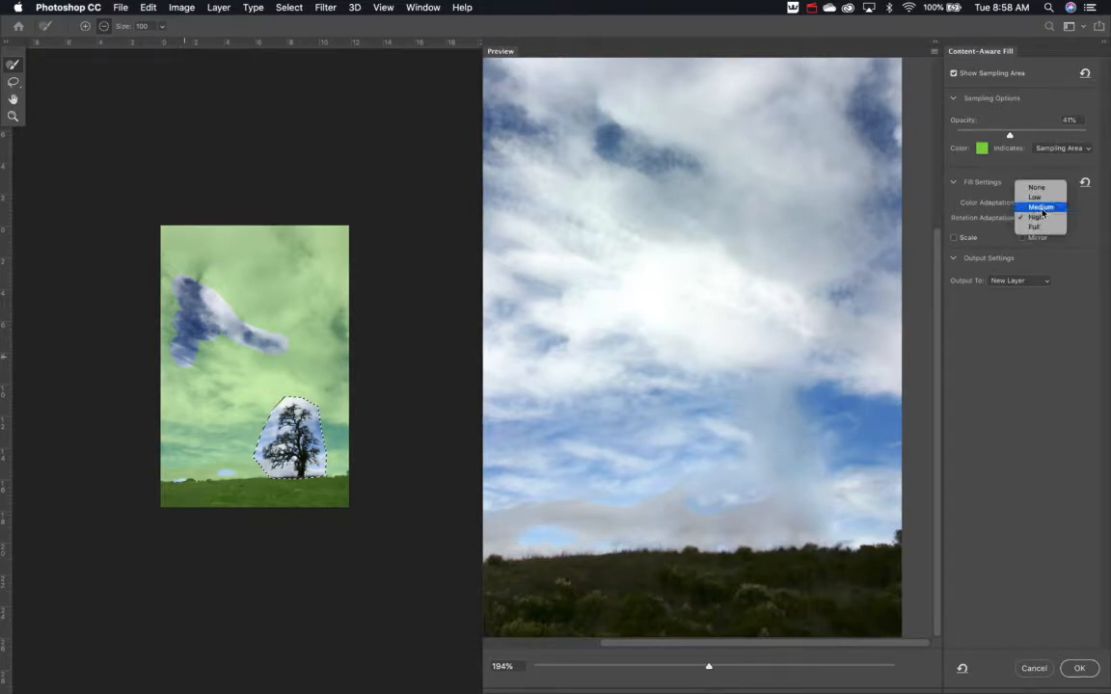
{"action": "left_click", "coordinate": [1041, 208]}
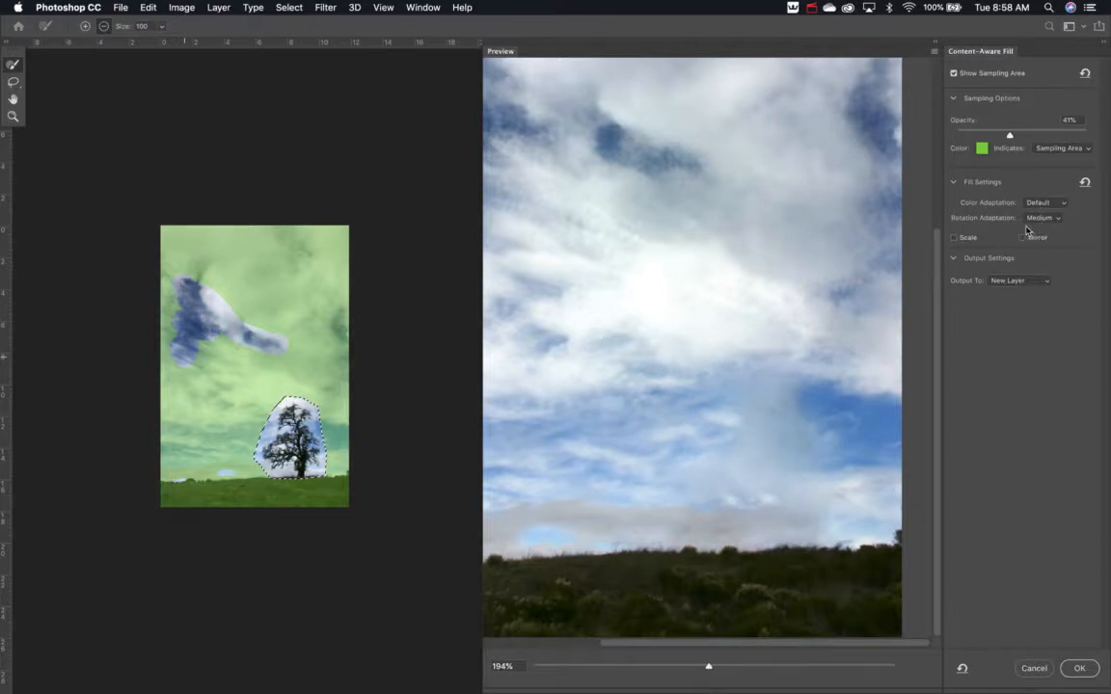
{"action": "left_click", "coordinate": [1039, 205]}
{"action": "left_click", "coordinate": [1042, 199]}
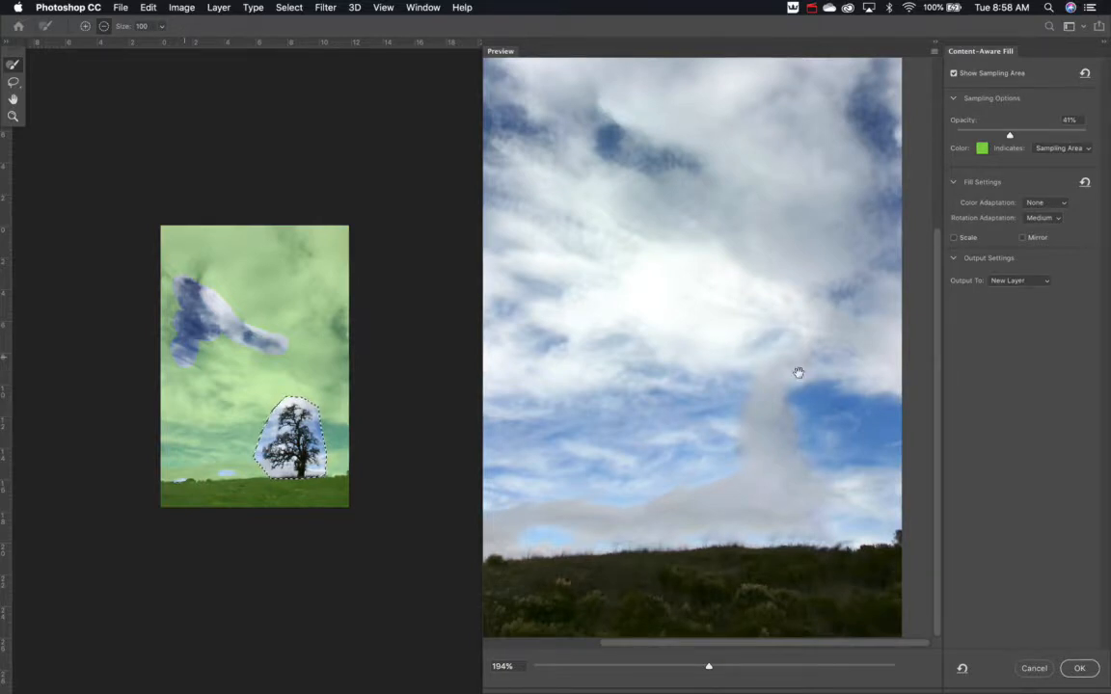
{"action": "left_click", "coordinate": [1049, 208]}
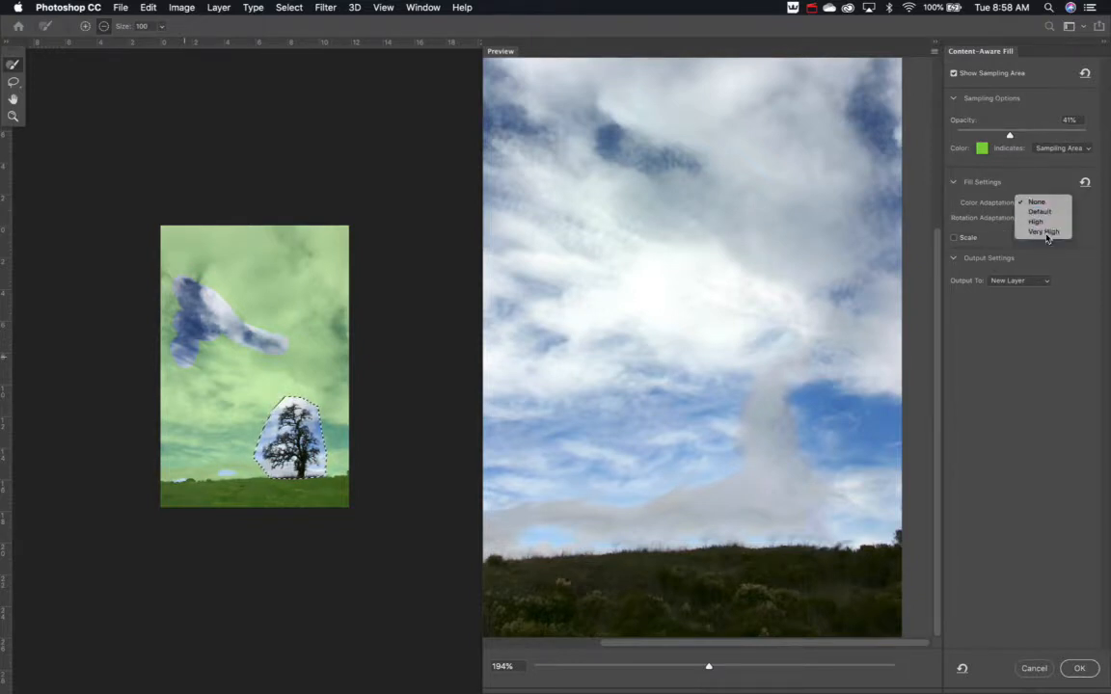
{"action": "left_click", "coordinate": [1047, 238]}
- Apply the content-aware fill over the tree to a new layer and remove the selection
{"action": "mouse_move", "coordinate": [1047, 238]}
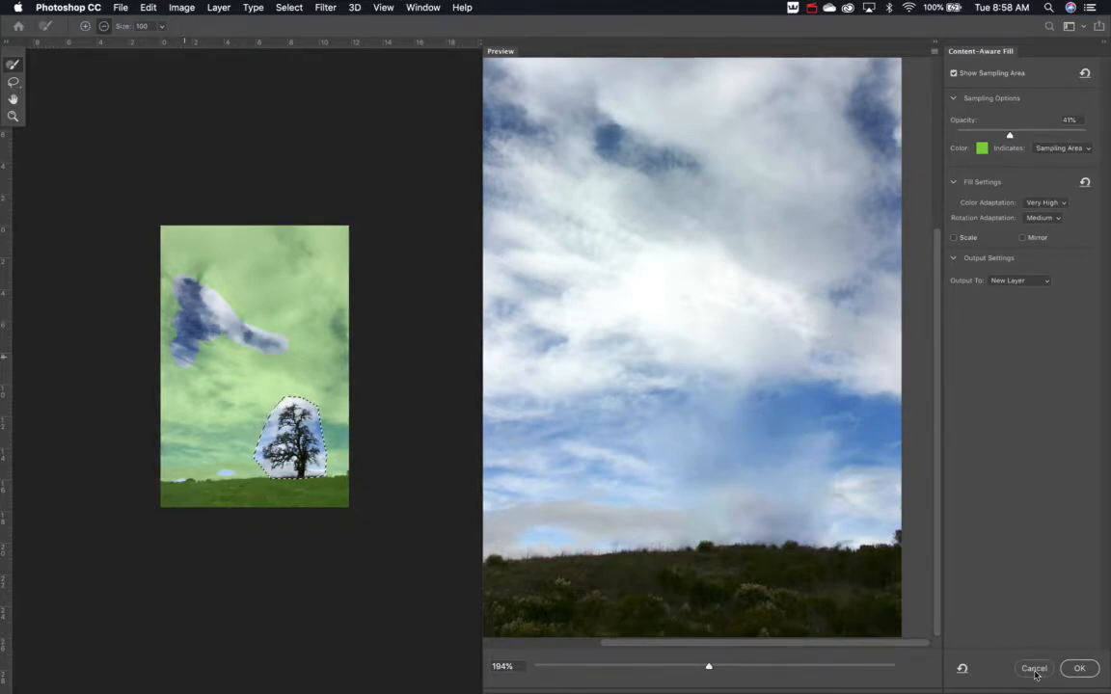
{"action": "left_click", "coordinate": [1067, 672]}
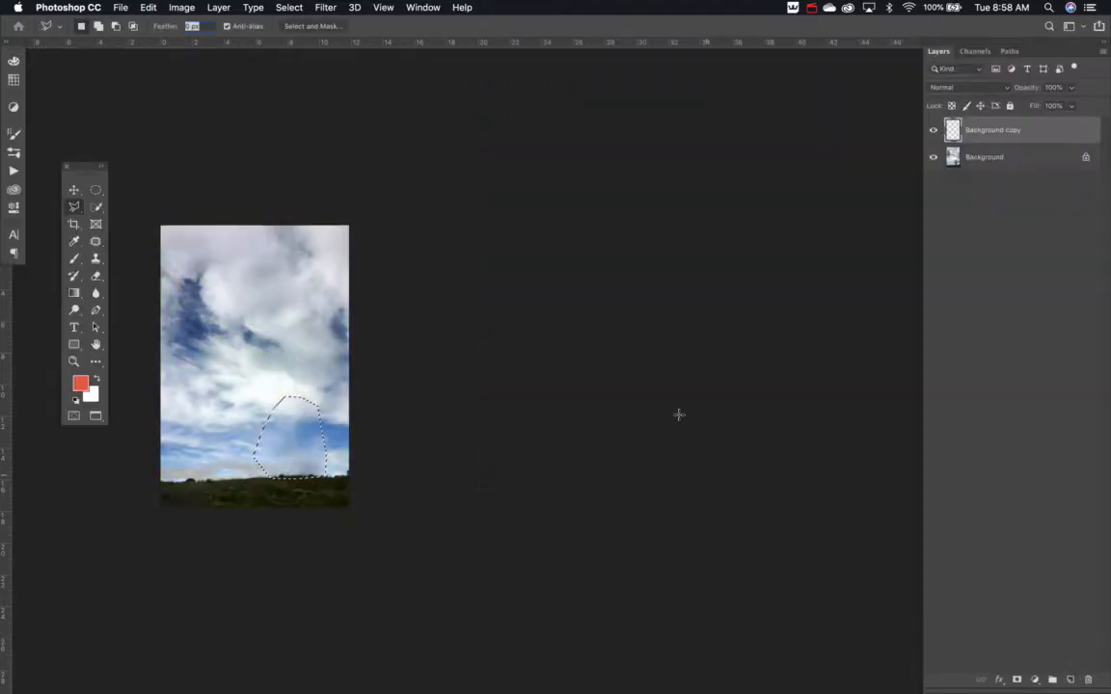
{"action": "key", "text": "super+d"}
- Switch to the T4.psd image and draw a polygonal lasso selection around the surfer, the surfboard and its reflection
{"action": "left_click", "coordinate": [423, 7]}
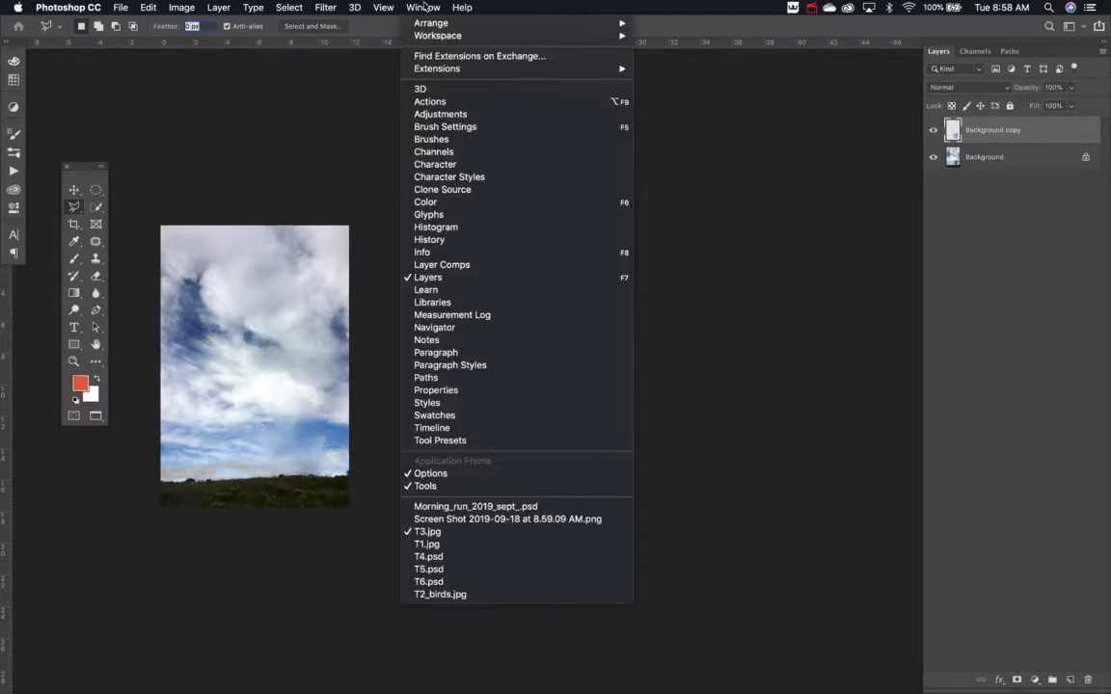
{"action": "left_click", "coordinate": [445, 556]}
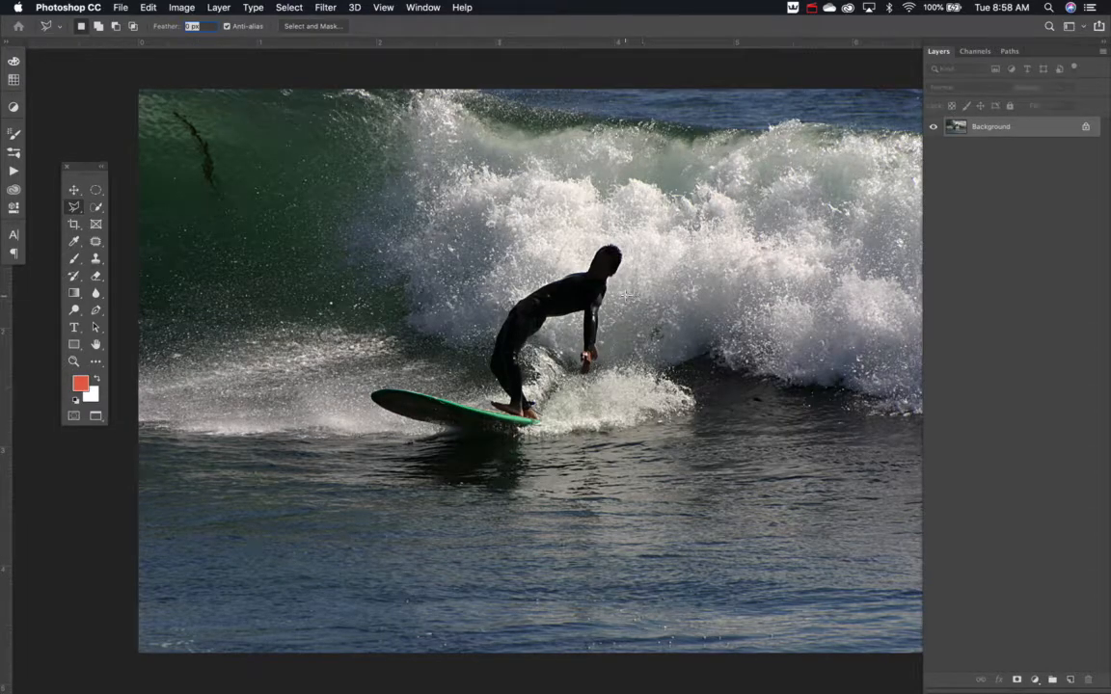
{"action": "left_click", "coordinate": [579, 386]}
{"action": "mouse_move", "coordinate": [511, 508]}
{"action": "left_mouse_down"}
{"action": "mouse_move", "coordinate": [419, 492]}
{"action": "mouse_move", "coordinate": [361, 448]}
{"action": "mouse_move", "coordinate": [346, 384]}
{"action": "mouse_move", "coordinate": [399, 359]}
{"action": "mouse_move", "coordinate": [475, 353]}
{"action": "mouse_move", "coordinate": [501, 282]}
{"action": "mouse_move", "coordinate": [595, 228]}
{"action": "mouse_move", "coordinate": [620, 232]}
{"action": "mouse_move", "coordinate": [634, 257]}
{"action": "mouse_move", "coordinate": [630, 292]}
{"action": "left_mouse_up"}
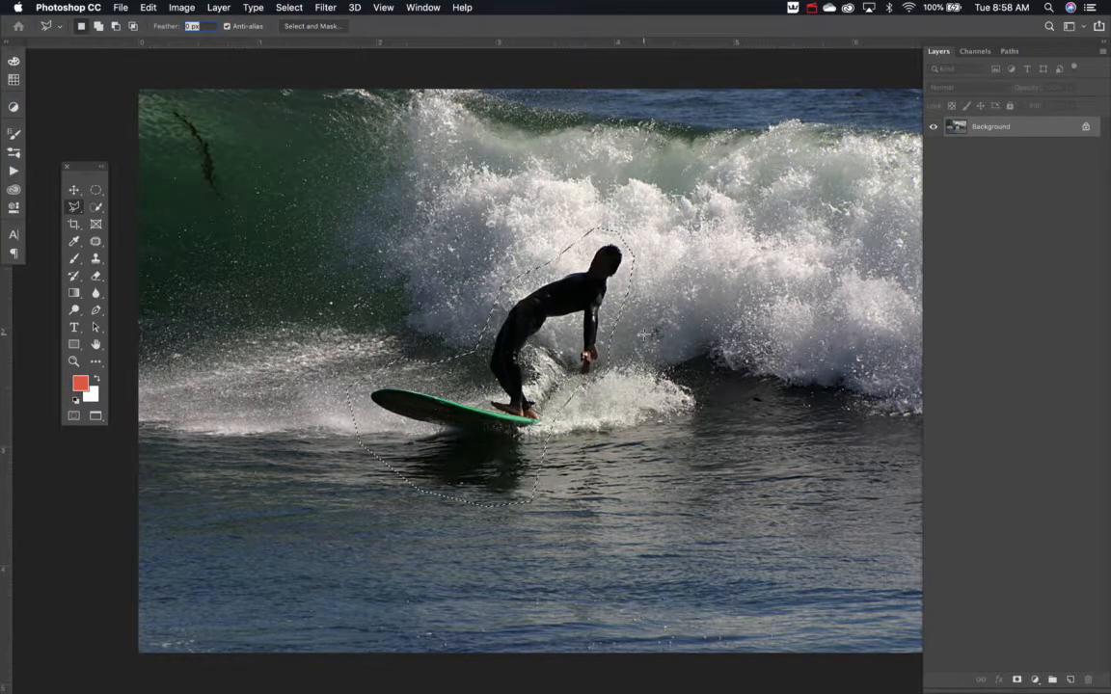
{"action": "left_click_drag", "start_coordinate": [737, 348], "coordinate": [219, 269]}
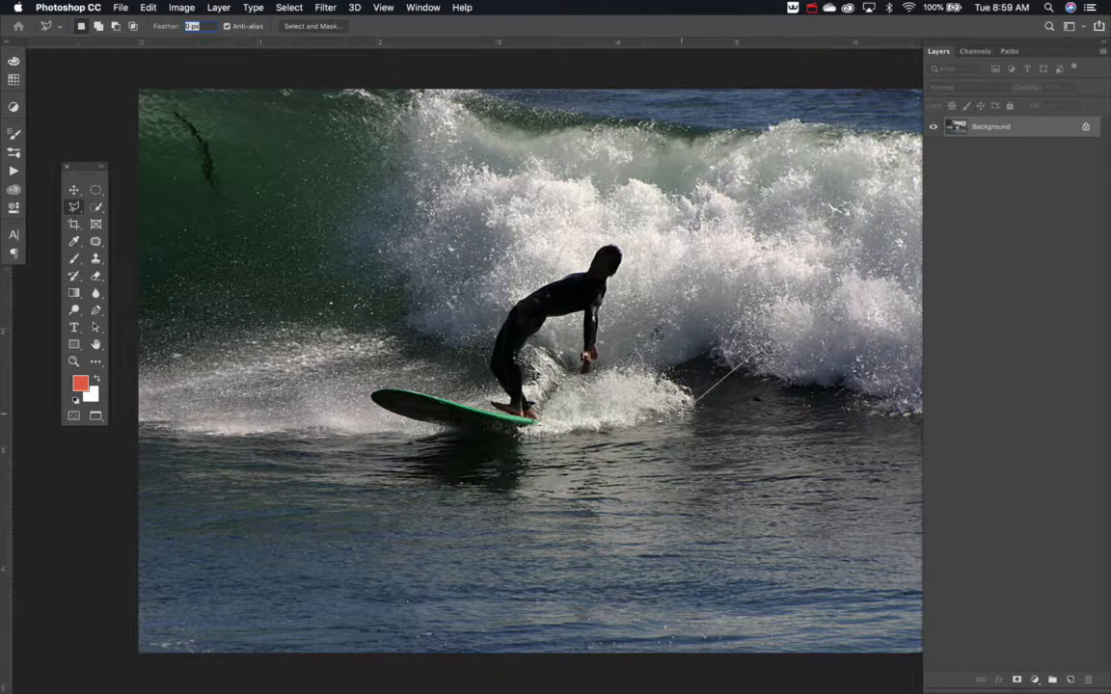
{"action": "key", "text": "Escape"}
- Open Content-Aware Fill for the surfer selection and set Color Adaptation to High
{"action": "left_click", "coordinate": [150, 7]}
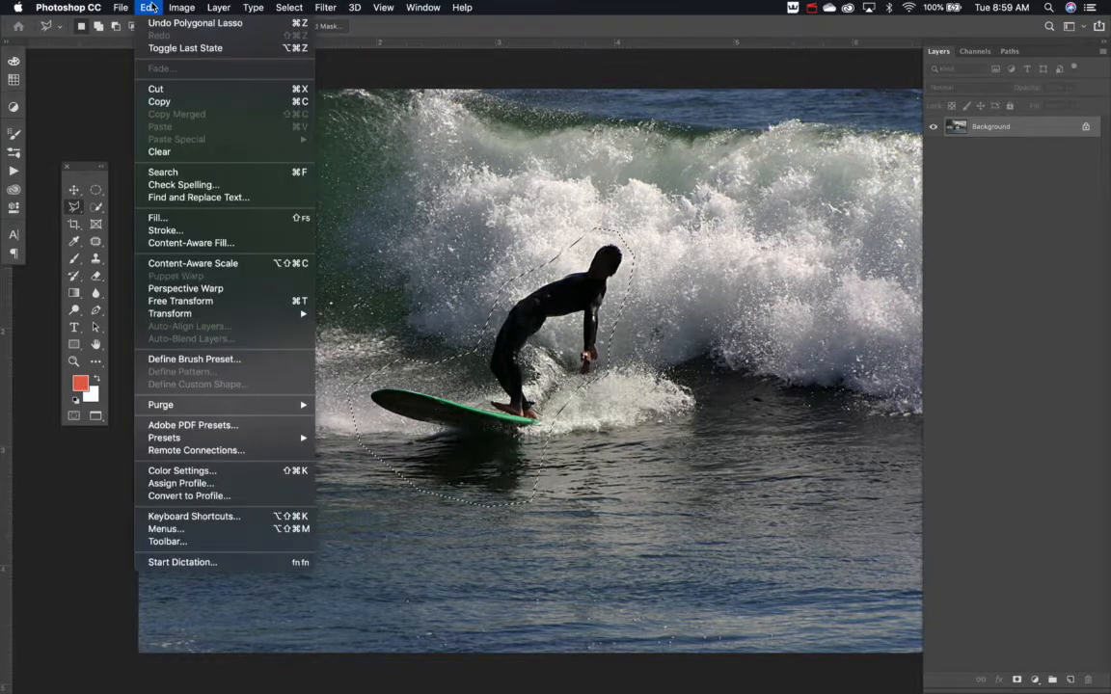
{"action": "key", "text": "Escape"}
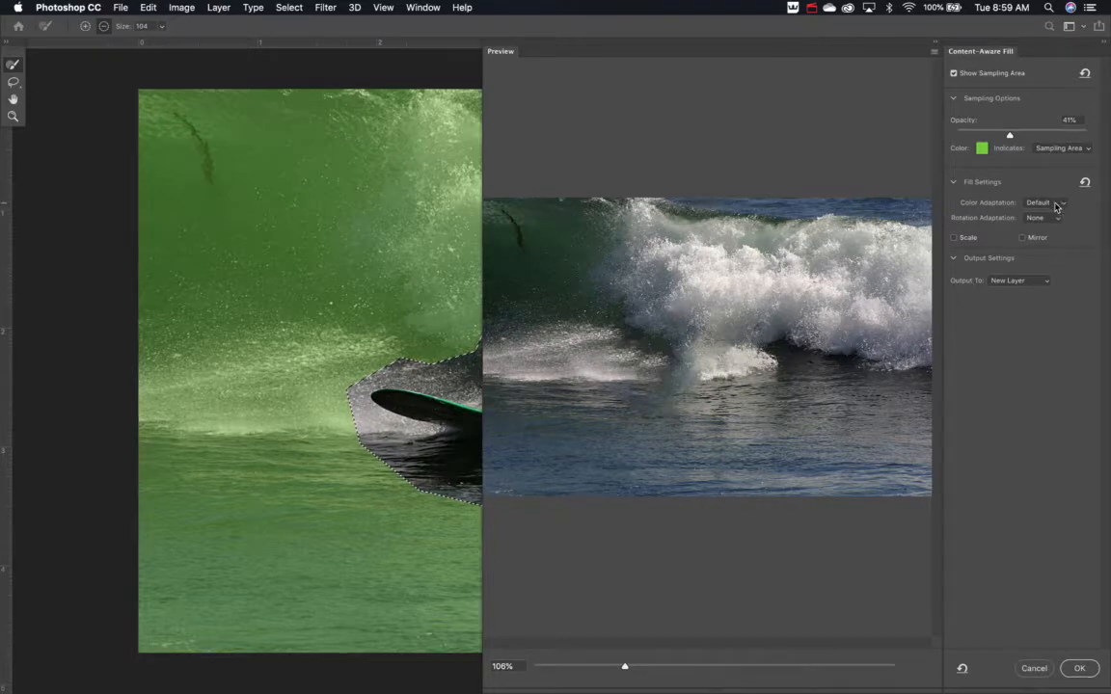
{"action": "left_click", "coordinate": [1049, 203]}
{"action": "left_click", "coordinate": [1053, 216]}
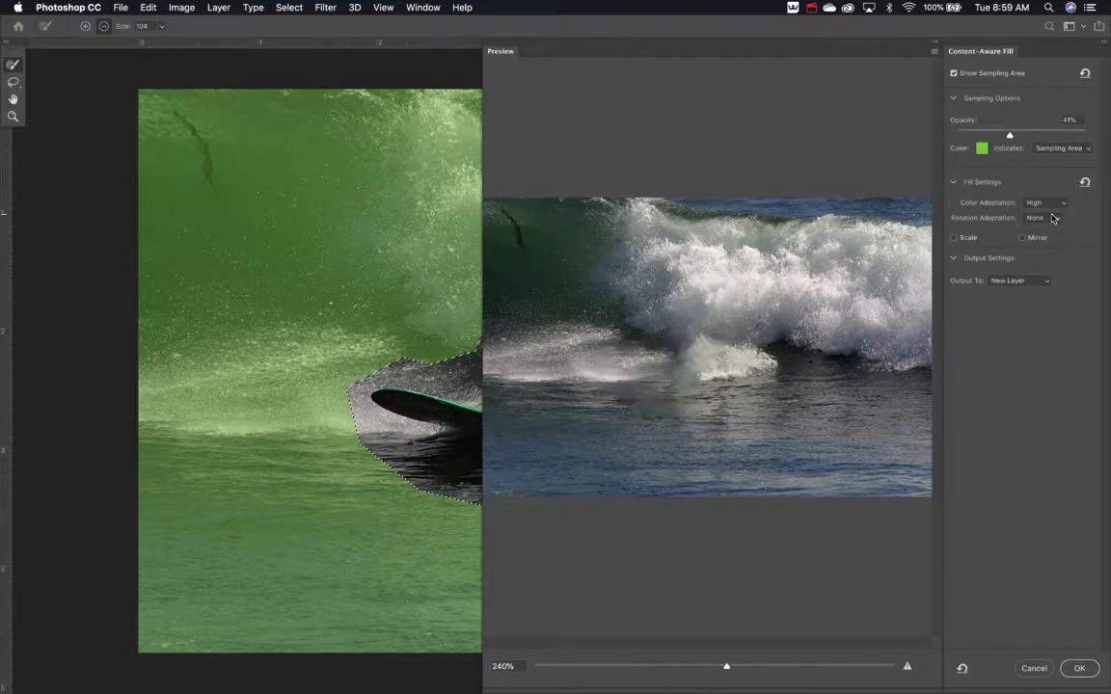
- Try Rotation Adaptation at Low, Medium and Full for the surfer fill, and set it back to Low
{"action": "left_click", "coordinate": [1054, 219]}
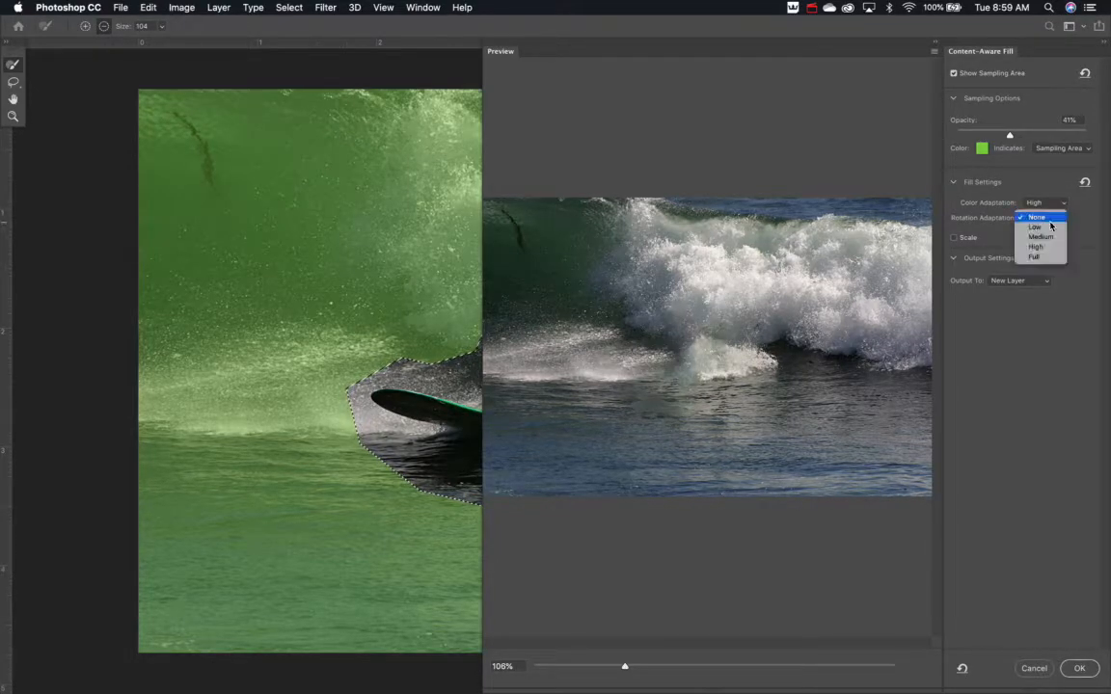
{"action": "left_click", "coordinate": [1050, 227]}
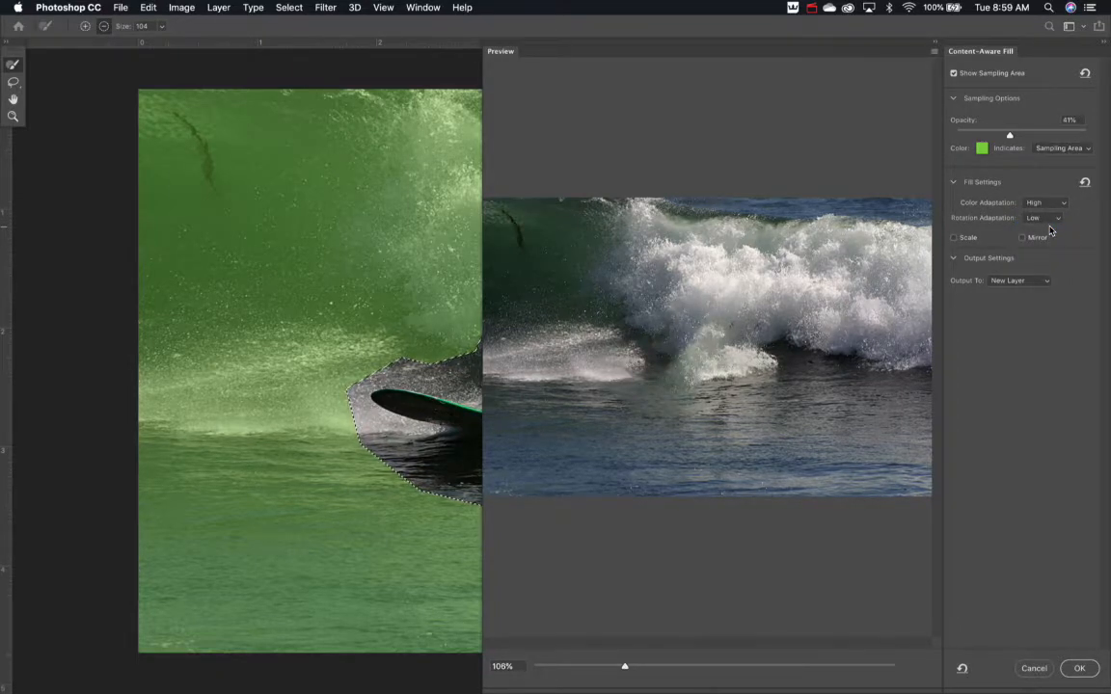
{"action": "left_click", "coordinate": [1049, 218]}
{"action": "left_click", "coordinate": [1050, 231]}
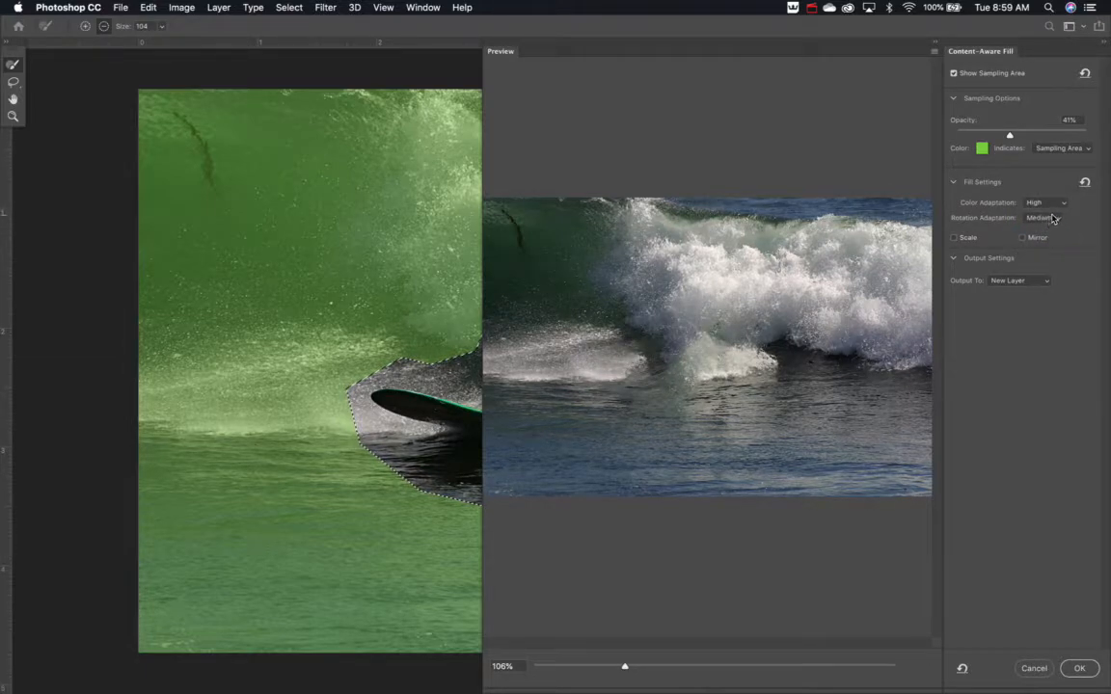
{"action": "left_click", "coordinate": [1052, 219]}
{"action": "left_click", "coordinate": [1051, 237]}
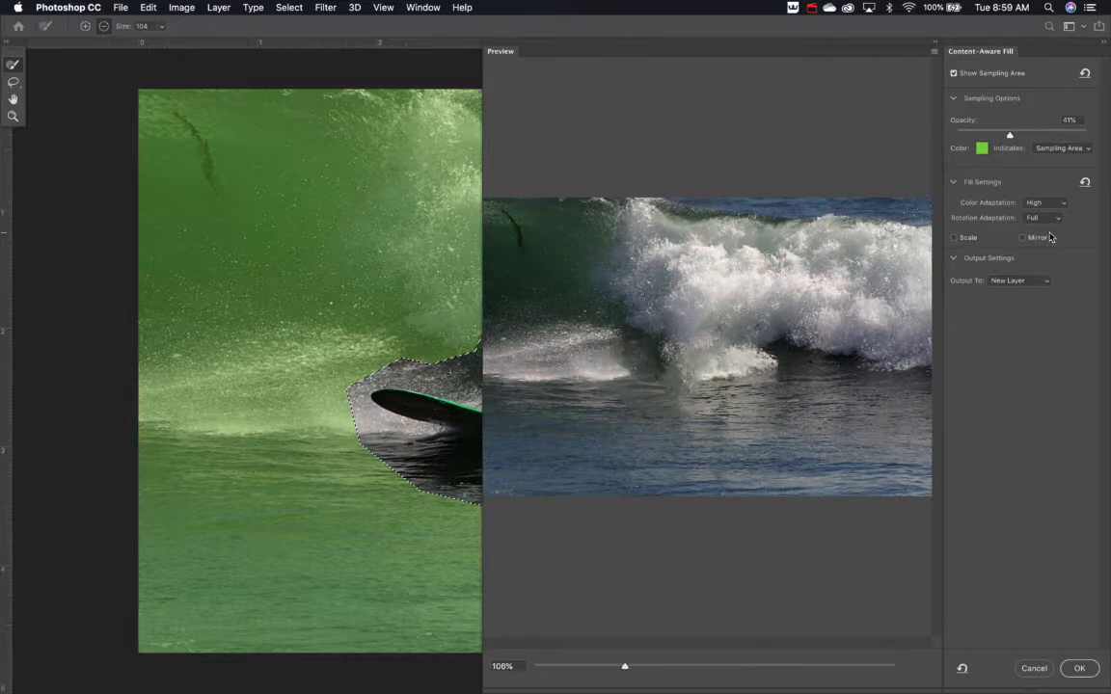
{"action": "left_click", "coordinate": [1043, 218]}
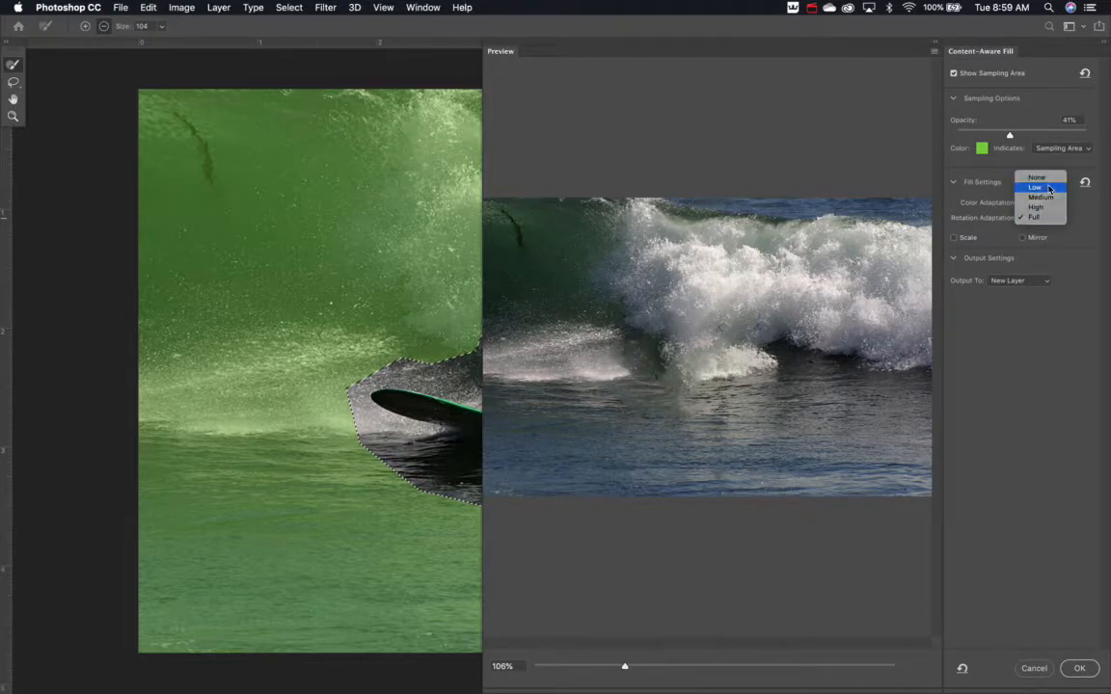
{"action": "left_click", "coordinate": [1050, 189]}
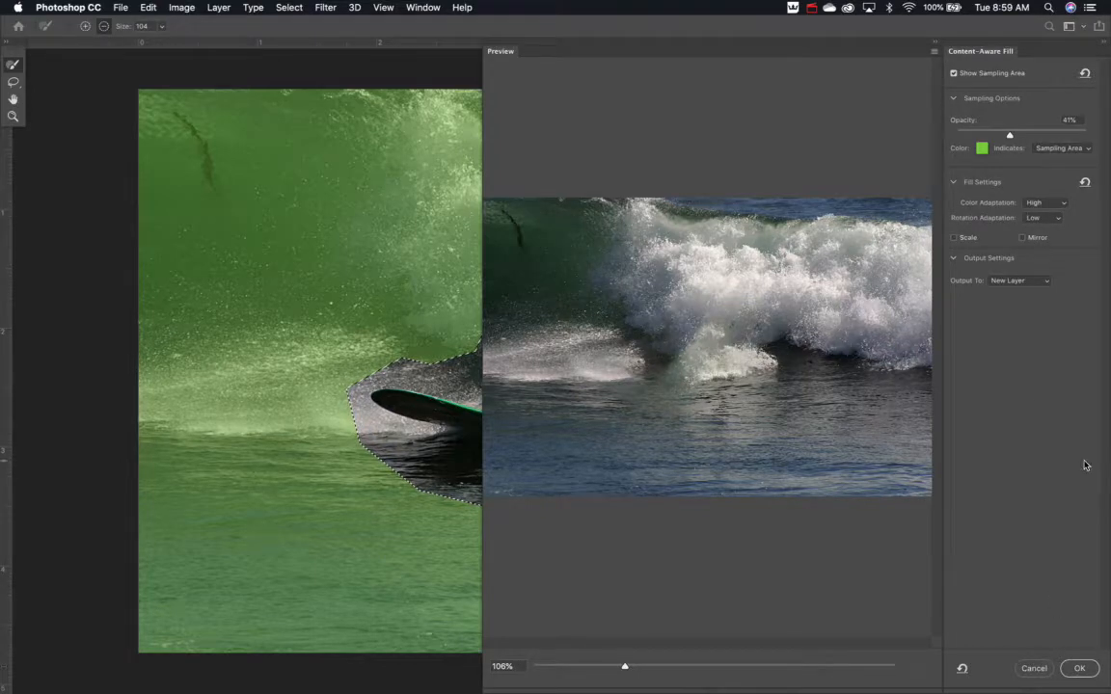
- Try the surfer fill on a new layer with Color Adaptation at Default, and undo it
{"action": "left_click", "coordinate": [1046, 202]}
{"action": "left_click", "coordinate": [1053, 199]}
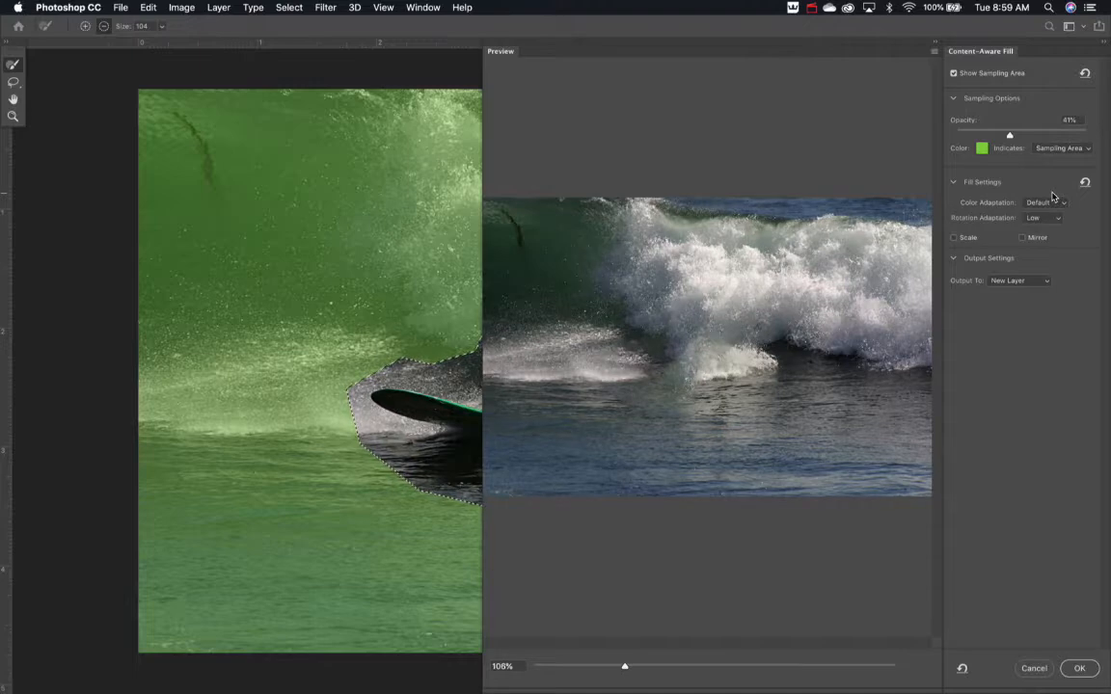
{"action": "left_click", "coordinate": [1079, 668]}
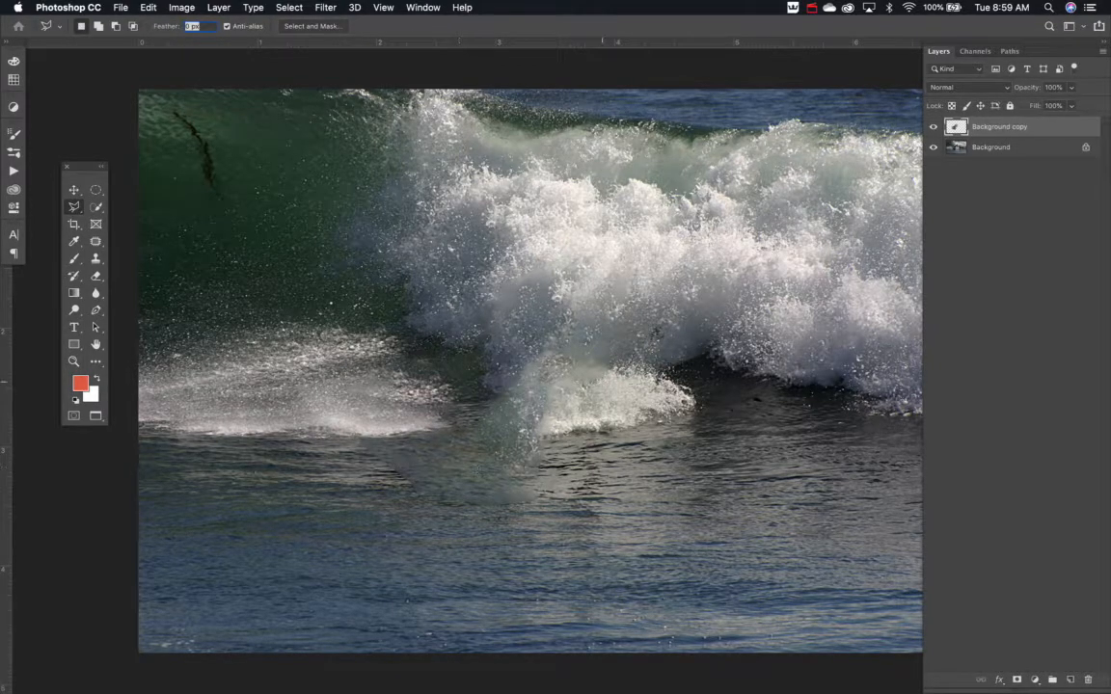
{"action": "key", "text": "super+z"}
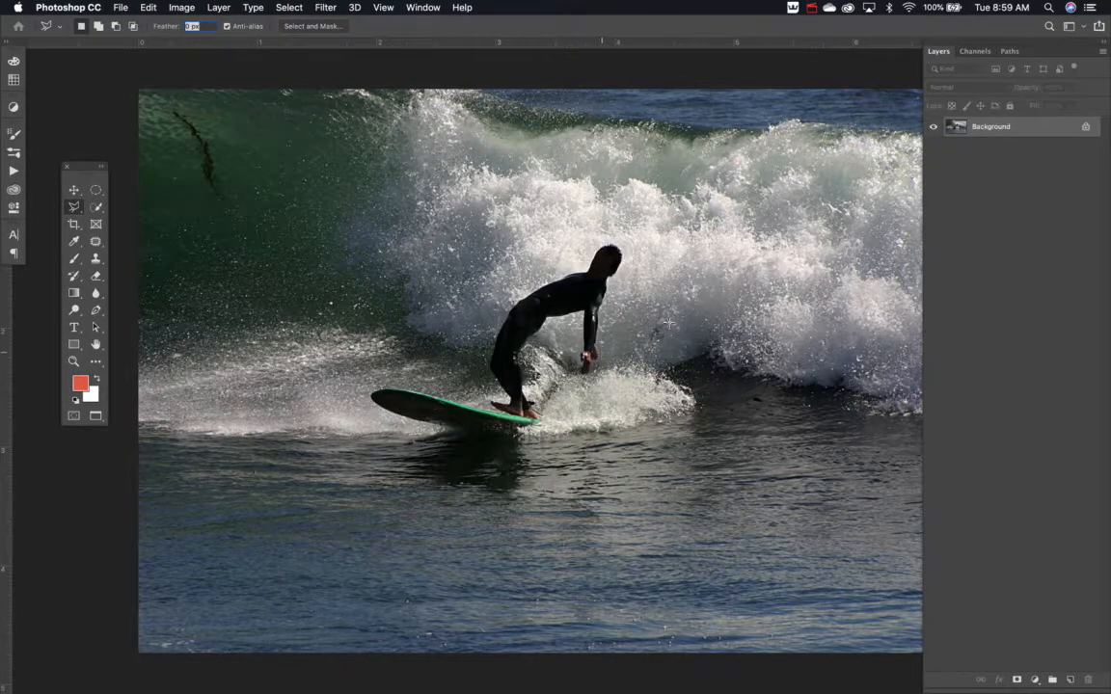
- Draw a wider polygonal lasso selection around the surfer, surfboard and reflection, with a generous margin of wave and water
{"action": "left_click", "coordinate": [660, 274]}
{"action": "left_click", "coordinate": [624, 216]}
{"action": "left_click", "coordinate": [549, 240]}
{"action": "left_click", "coordinate": [385, 330]}
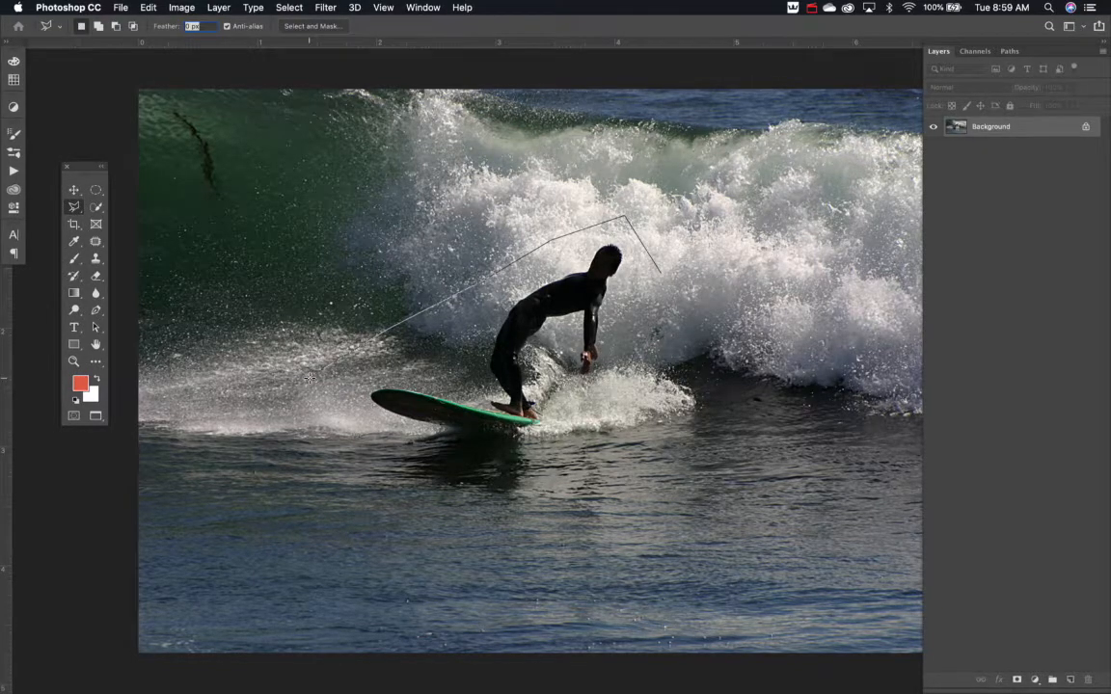
{"action": "left_click", "coordinate": [313, 381]}
{"action": "left_click", "coordinate": [313, 496]}
{"action": "left_click", "coordinate": [392, 548]}
{"action": "left_click", "coordinate": [545, 542]}
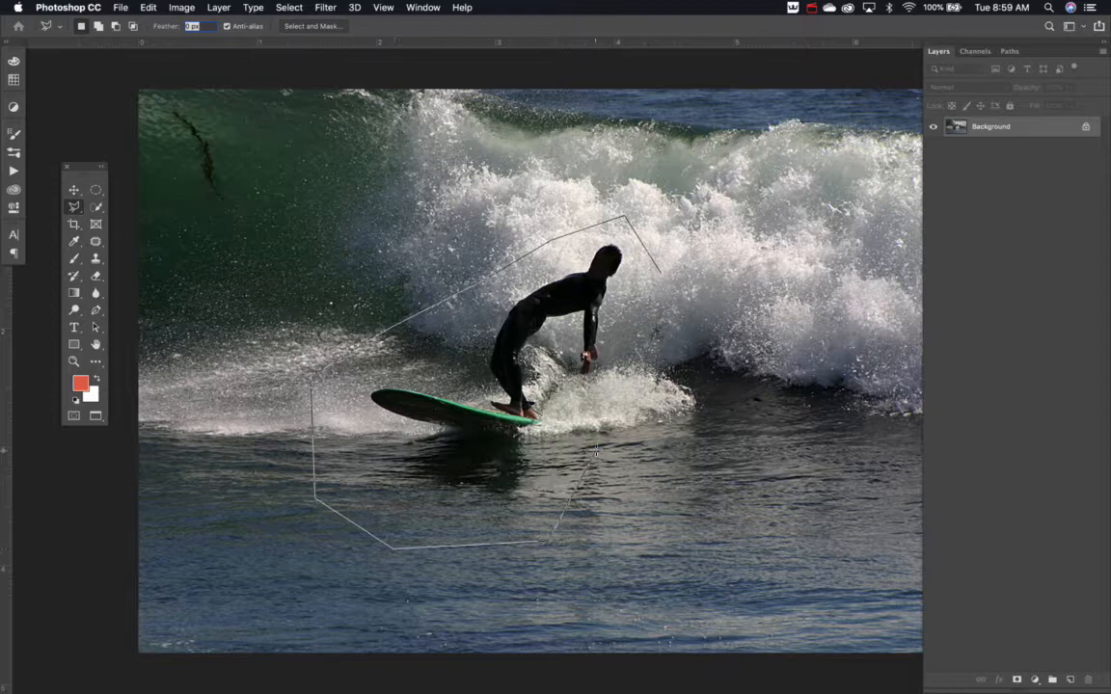
{"action": "left_click", "coordinate": [648, 408]}
{"action": "left_click", "coordinate": [661, 279]}
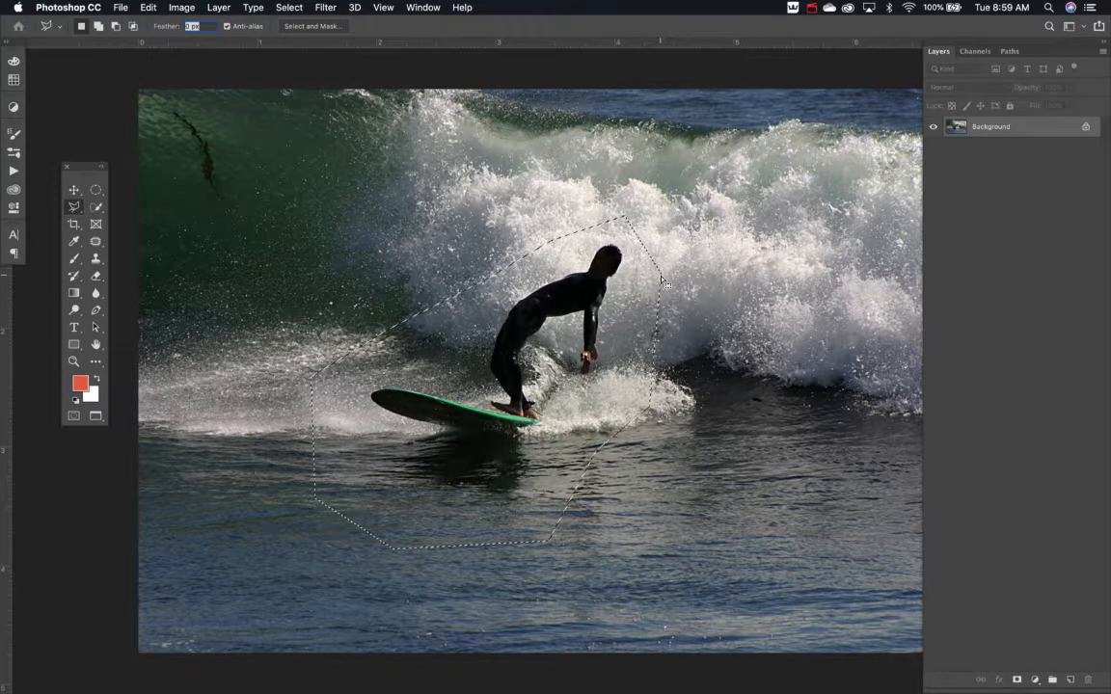
- Restore the wide surfer selection by undoing the deselection, and open Content-Aware Fill for it
{"action": "left_click", "coordinate": [144, 7]}
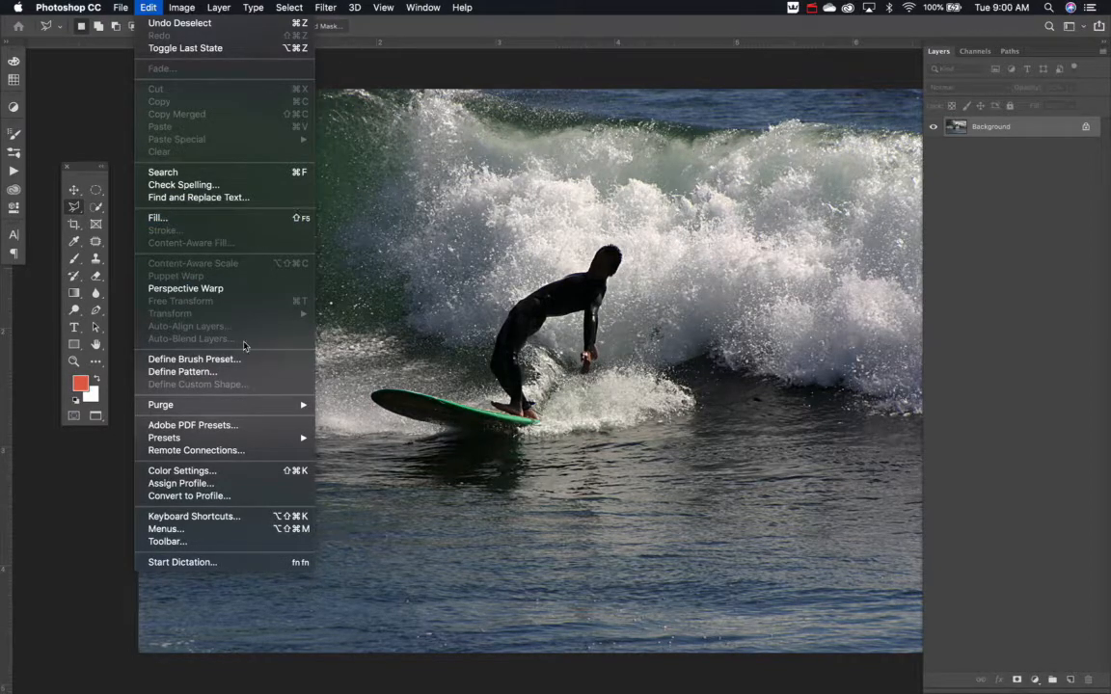
{"action": "left_click", "coordinate": [151, 7]}
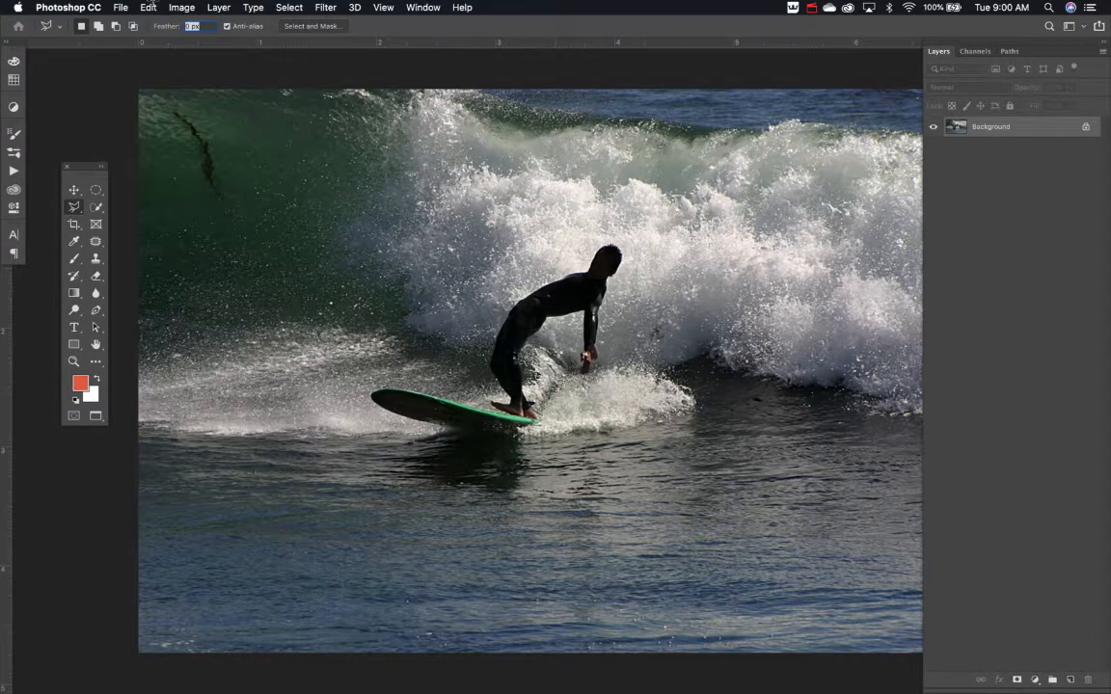
{"action": "left_click", "coordinate": [150, 8]}
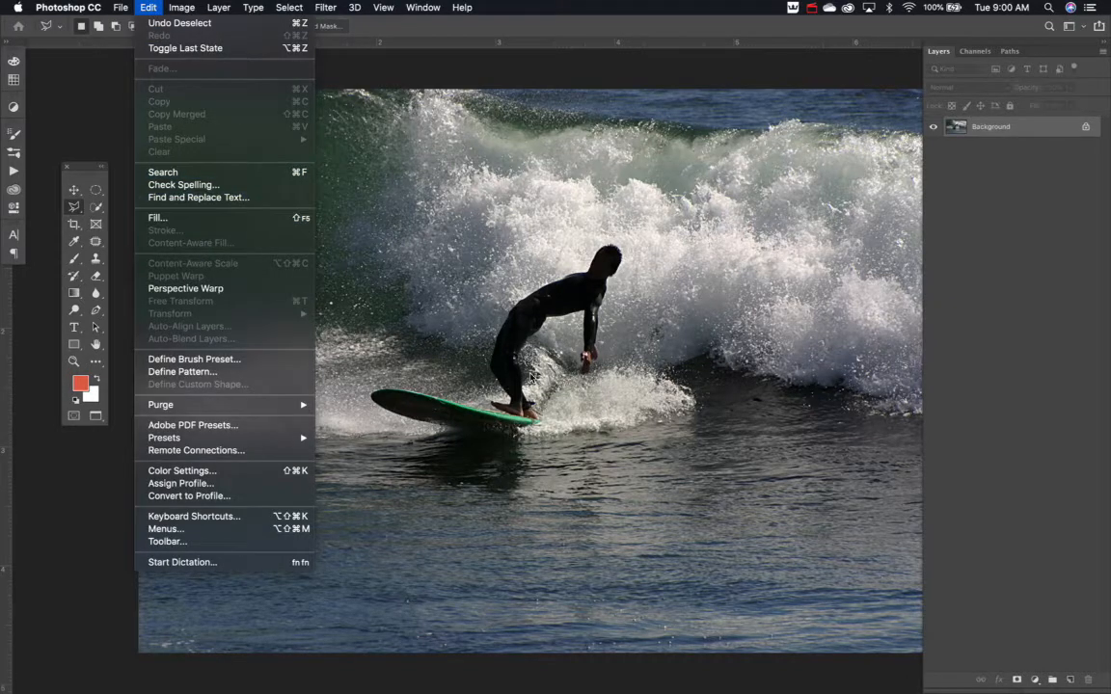
{"action": "key", "text": "Escape"}
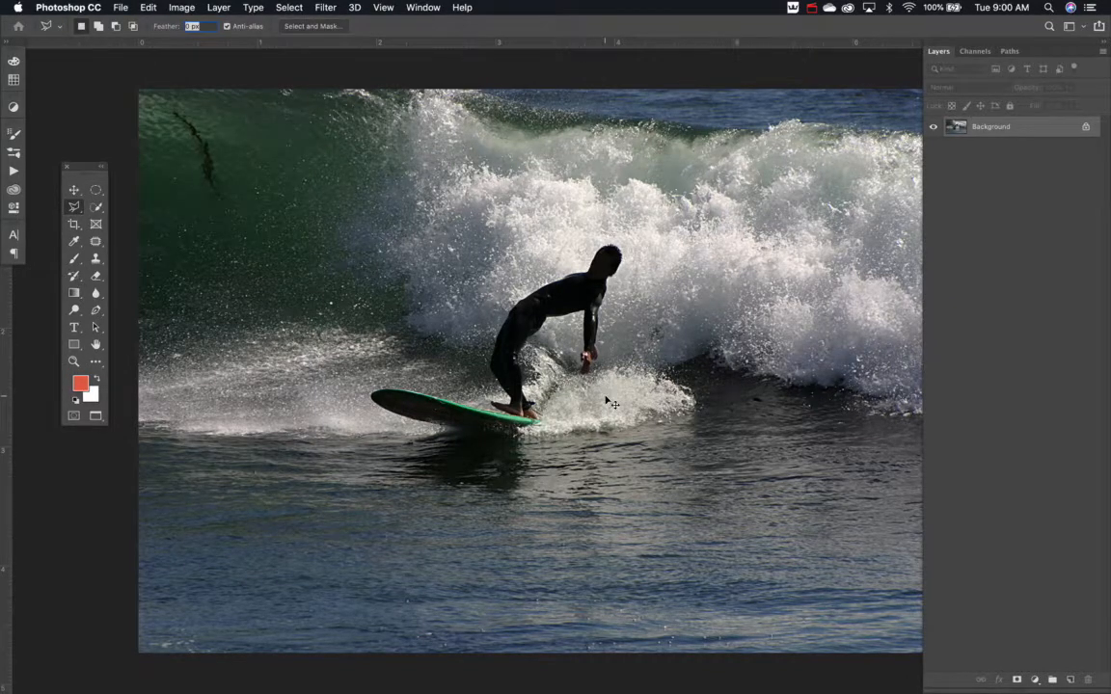
{"action": "key", "text": "super+z"}
{"action": "left_click", "coordinate": [149, 7]}
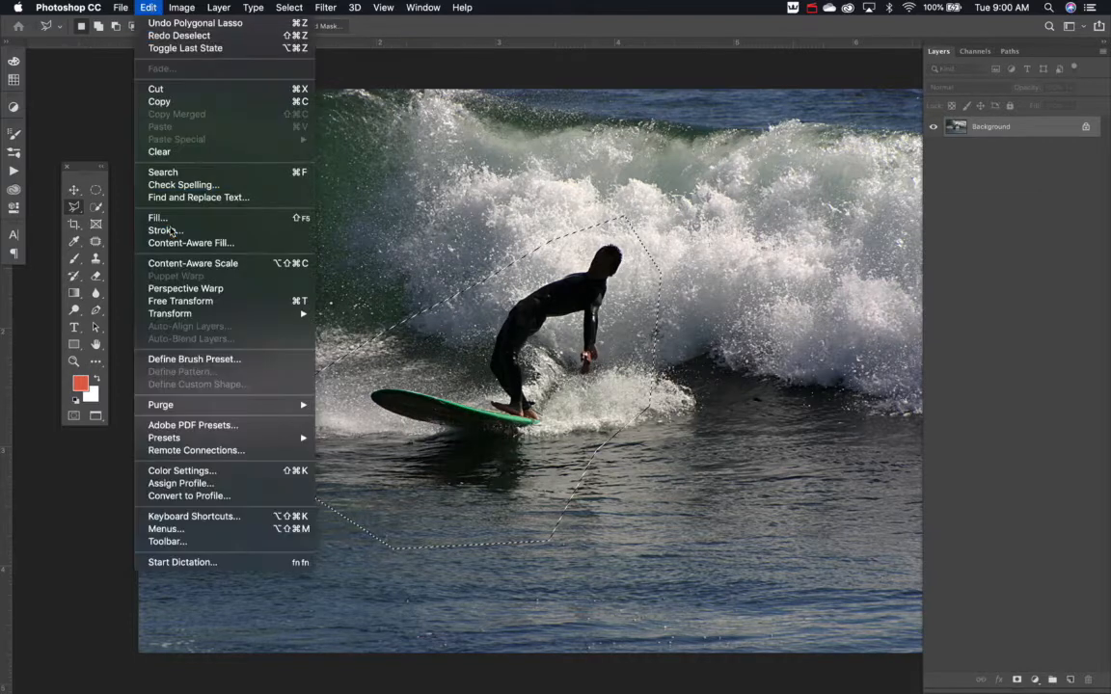
{"action": "left_click", "coordinate": [183, 243]}
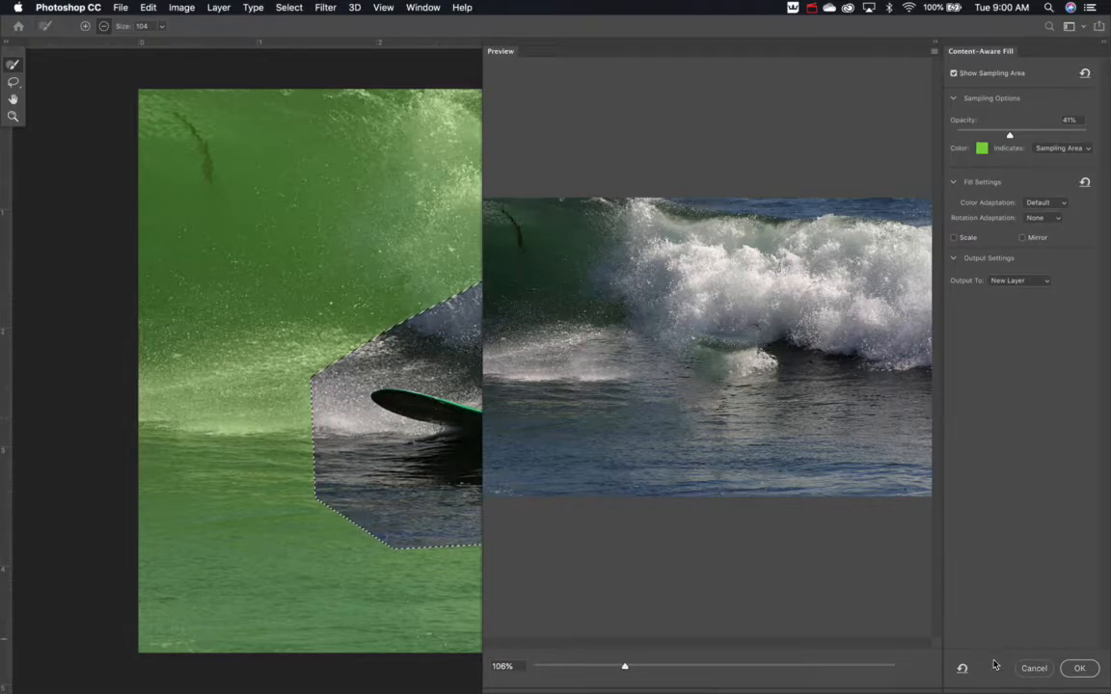
- Exclude the spray behind the surfboard, the dark band under the wave and the photo's left edge from the sampling area
{"action": "left_click", "coordinate": [529, 473], "text": "alt"}
{"action": "left_click", "coordinate": [529, 472], "text": "alt"}
{"action": "left_click", "coordinate": [251, 386]}
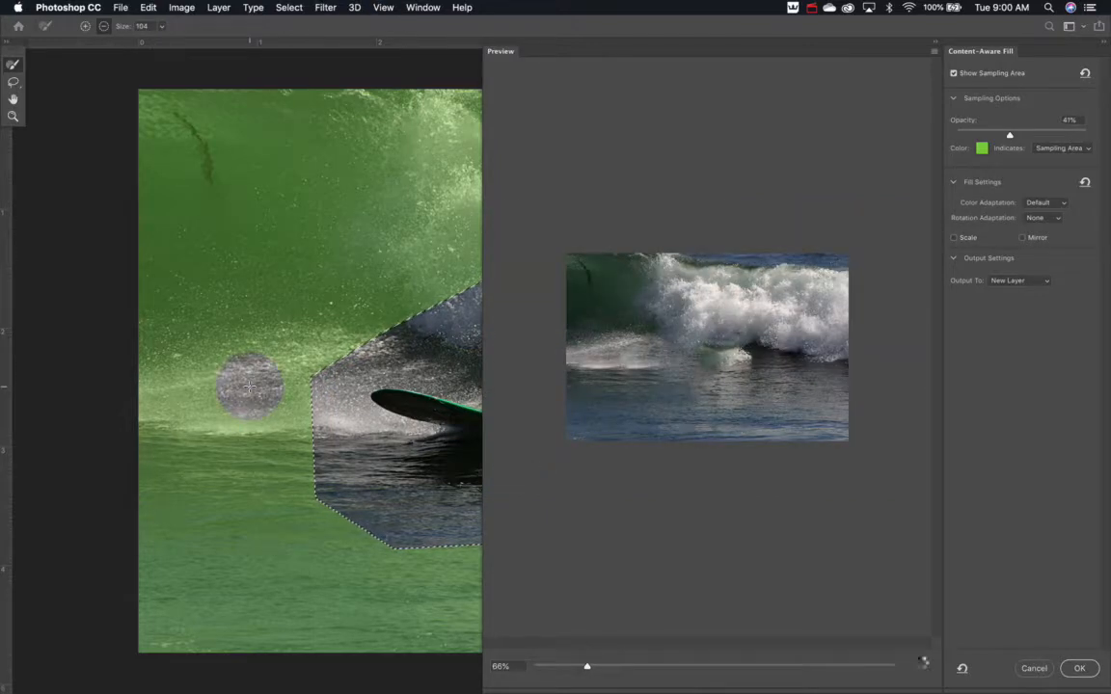
{"action": "key", "text": "super+minus"}
{"action": "key", "text": "super+minus"}
{"action": "left_click_drag", "start_coordinate": [362, 364], "coordinate": [119, 317]}
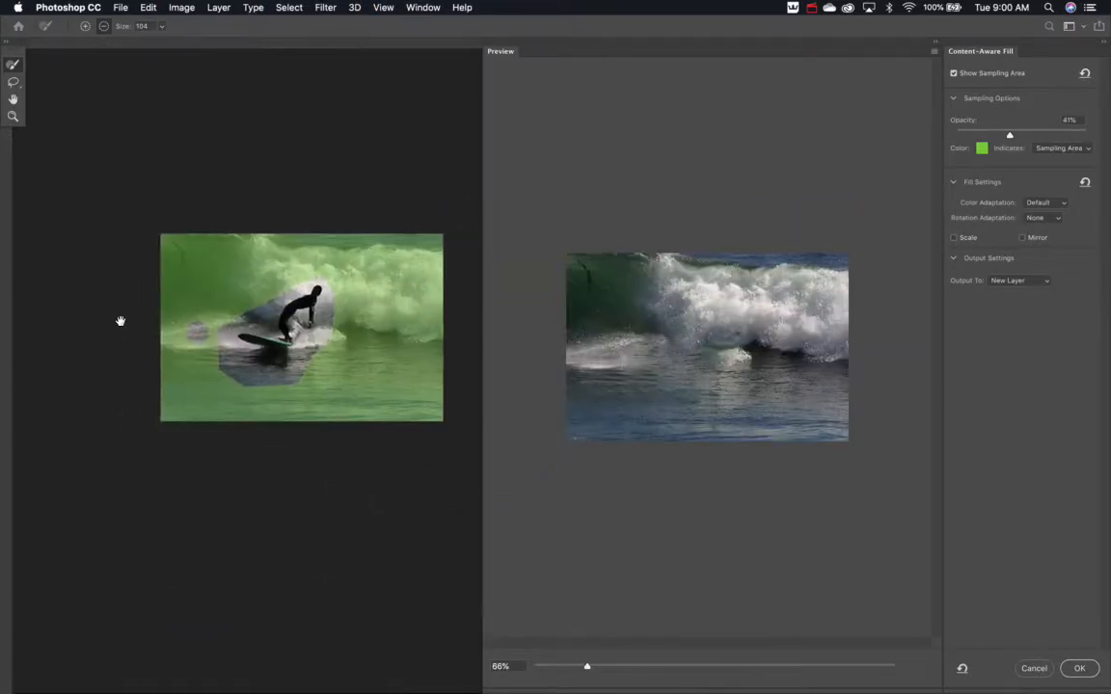
{"action": "mouse_move", "coordinate": [285, 342]}
{"action": "left_mouse_down"}
{"action": "mouse_move", "coordinate": [315, 338]}
{"action": "mouse_move", "coordinate": [313, 374]}
{"action": "mouse_move", "coordinate": [333, 339]}
{"action": "mouse_move", "coordinate": [400, 332]}
{"action": "left_mouse_up"}
{"action": "mouse_move", "coordinate": [138, 227]}
{"action": "left_mouse_down"}
{"action": "mouse_move", "coordinate": [144, 314]}
{"action": "mouse_move", "coordinate": [130, 362]}
{"action": "mouse_move", "coordinate": [166, 456]}
{"action": "left_mouse_up"}
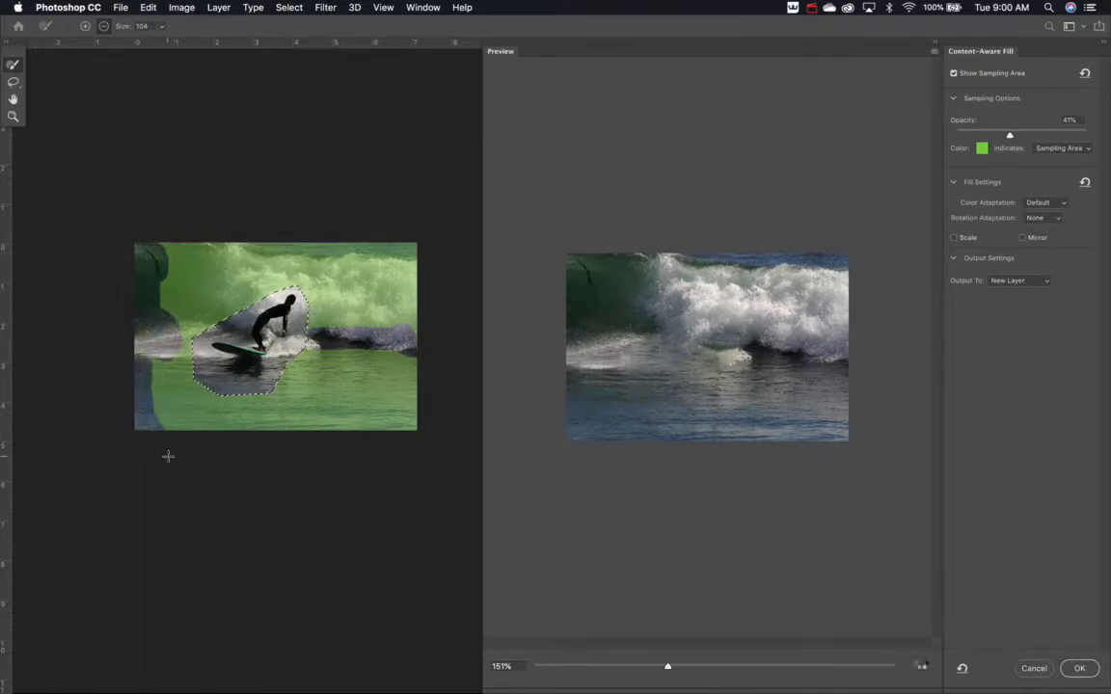
- Exclude the water strip along the photo's lower edge from sampling and add the spray behind the surfboard back
{"action": "left_click_drag", "start_coordinate": [586, 667], "coordinate": [649, 668]}
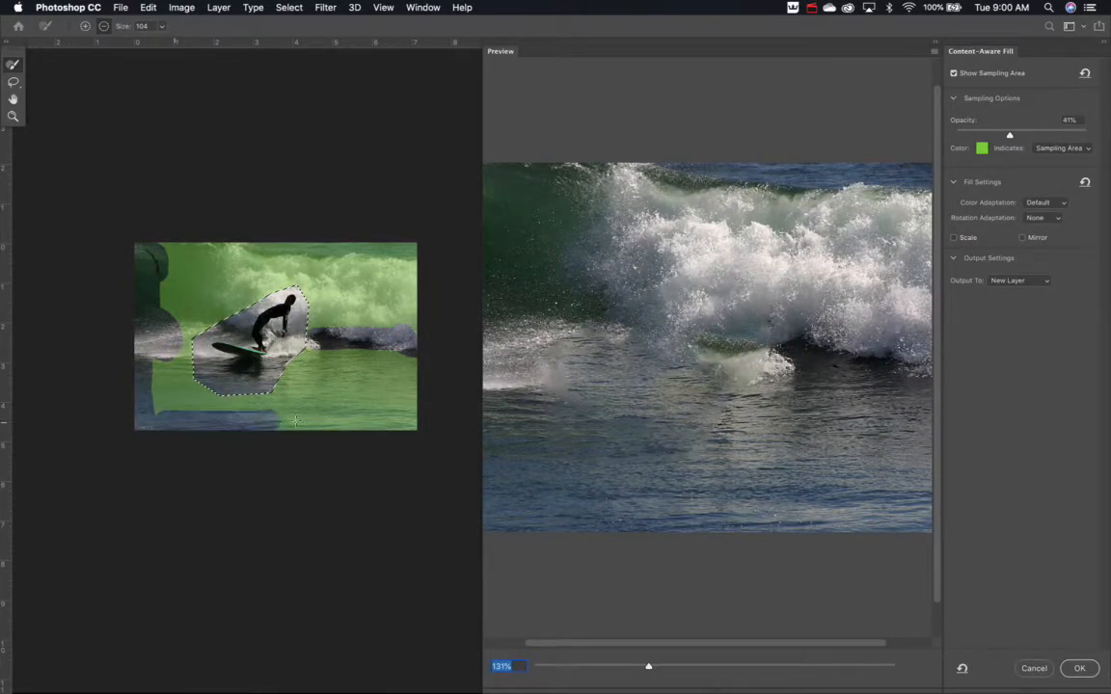
{"action": "mouse_move", "coordinate": [295, 421]}
{"action": "left_mouse_down"}
{"action": "mouse_move", "coordinate": [416, 422]}
{"action": "mouse_move", "coordinate": [289, 422]}
{"action": "left_mouse_up"}
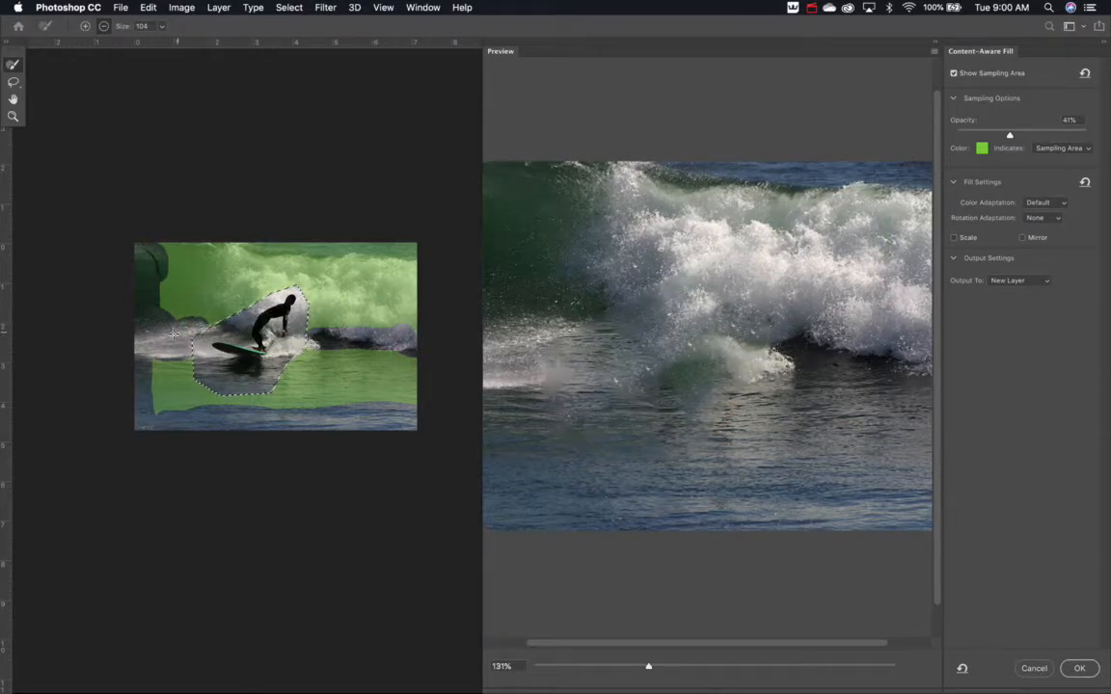
{"action": "key", "text": "alt"}
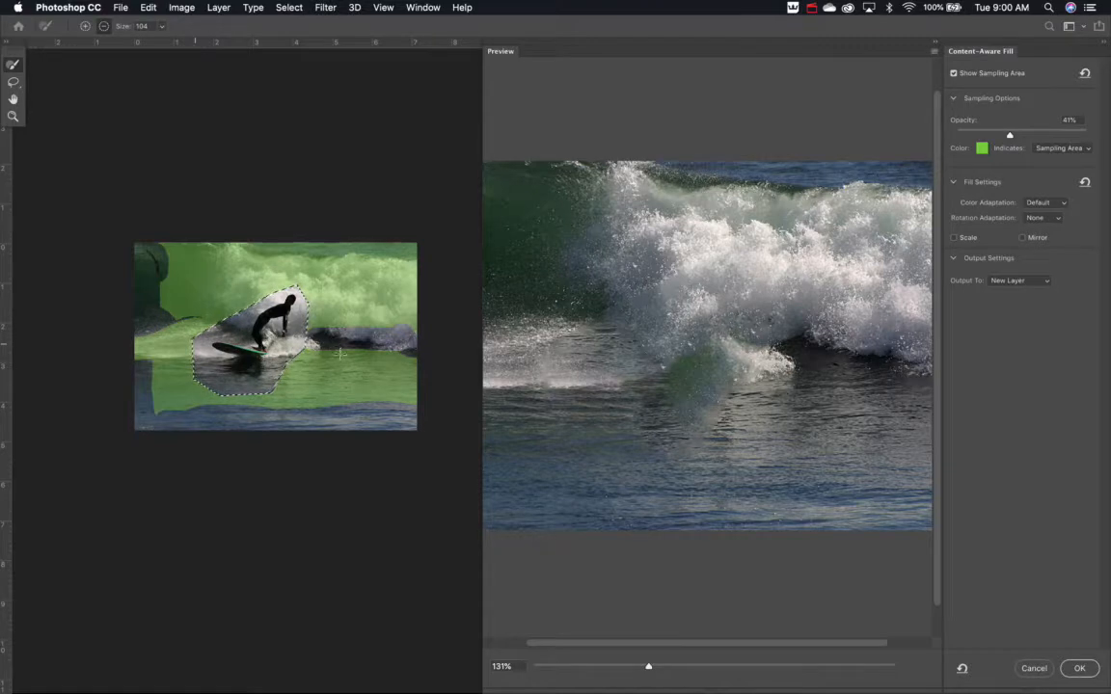
- Cancel the content-aware fill of the wide selection and deselect the surfer area
{"action": "left_click", "coordinate": [1034, 668]}
{"action": "key", "text": "super+d"}
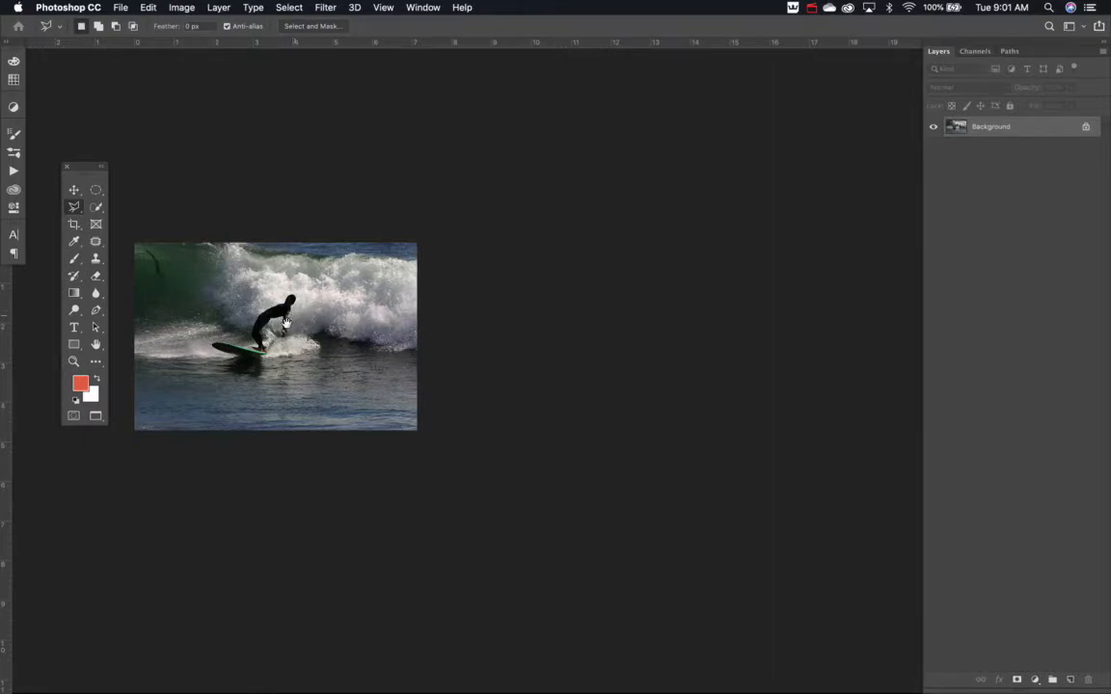
- Draw a tight polygonal selection hugging the surfer, surfboard and reflection, and open Content-Aware Fill for it
{"action": "key", "text": "super+plus"}
{"action": "left_click_drag", "start_coordinate": [421, 350], "coordinate": [489, 376]}
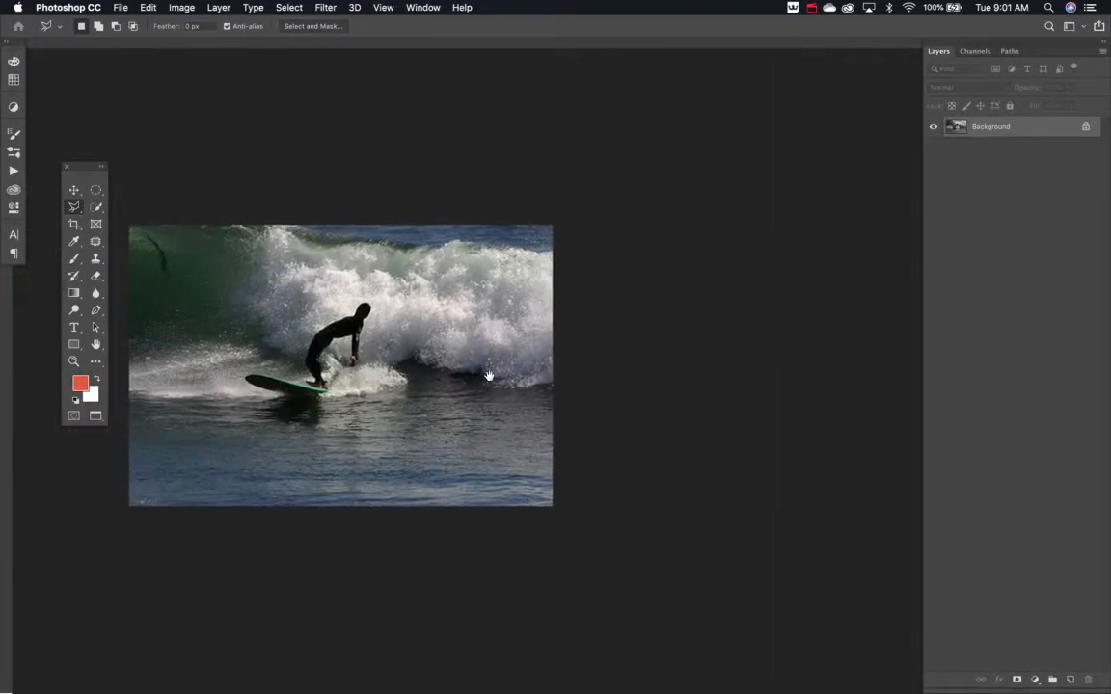
{"action": "key", "text": "super+r"}
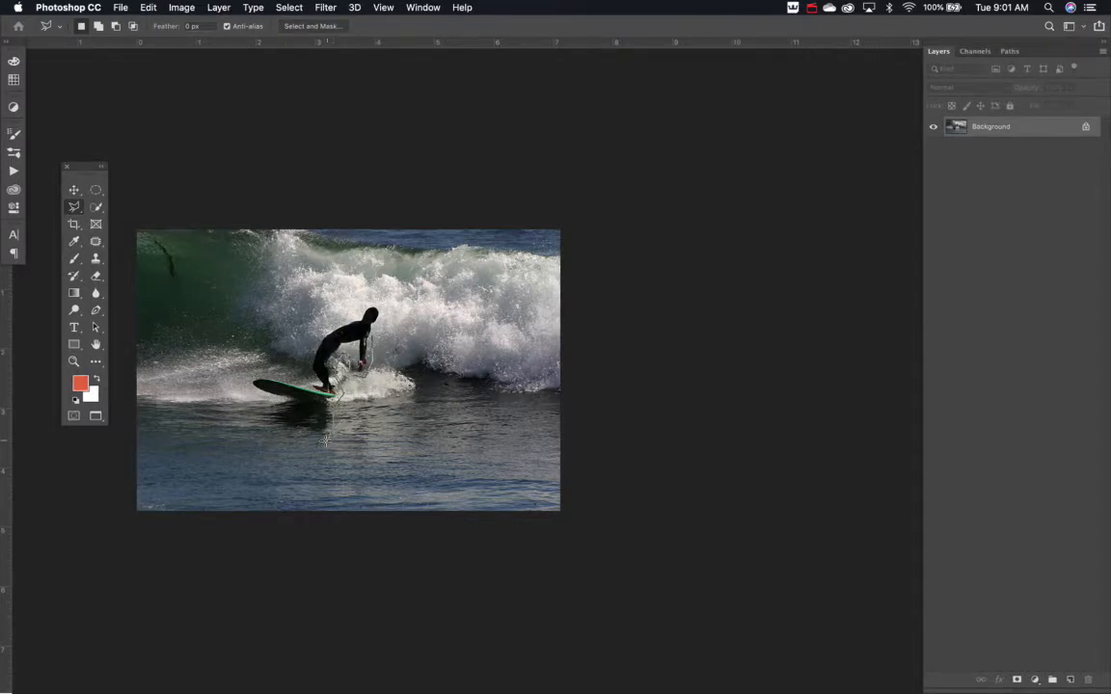
{"action": "mouse_move", "coordinate": [326, 441]}
{"action": "left_mouse_down"}
{"action": "mouse_move", "coordinate": [249, 425]}
{"action": "mouse_move", "coordinate": [329, 322]}
{"action": "mouse_move", "coordinate": [355, 312]}
{"action": "mouse_move", "coordinate": [338, 300]}
{"action": "left_mouse_up"}
{"action": "left_click", "coordinate": [148, 7]}
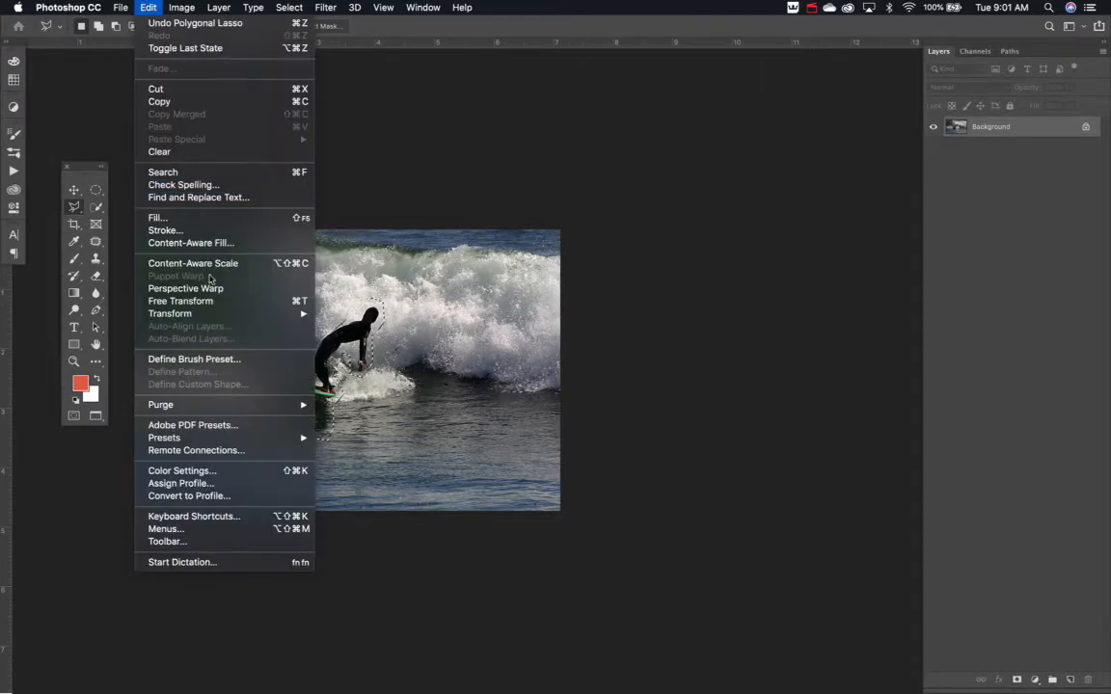
{"action": "left_click", "coordinate": [193, 242]}
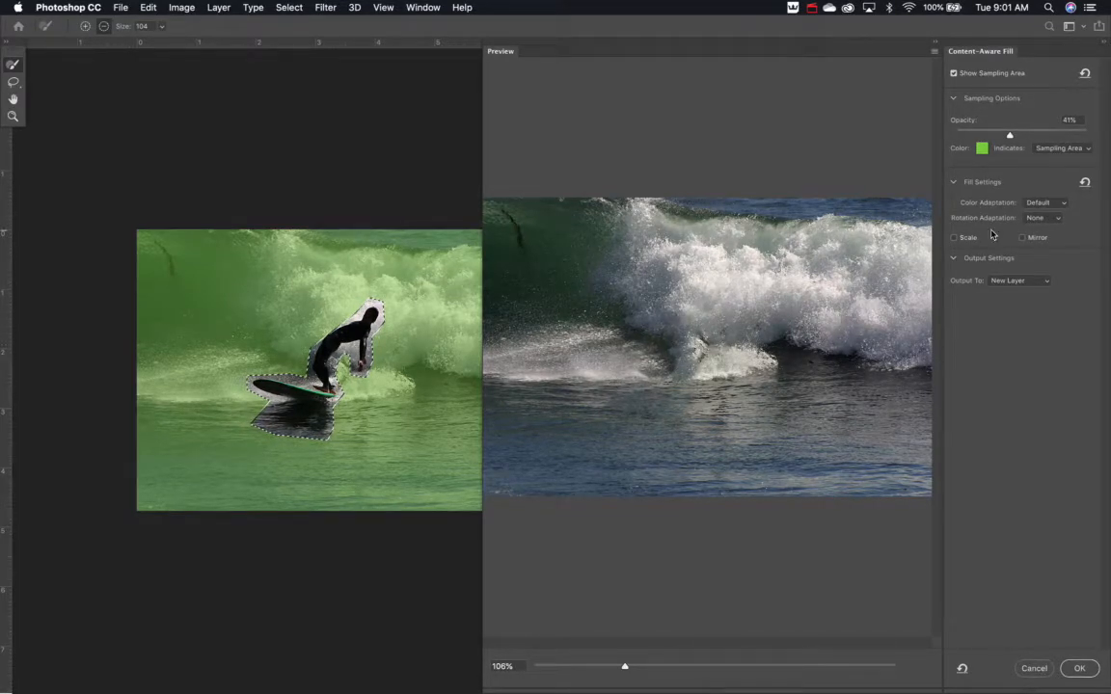
- Try Rotation Adaptation at Low for the tight surfer selection, and set it to Medium
{"action": "left_click", "coordinate": [1047, 220]}
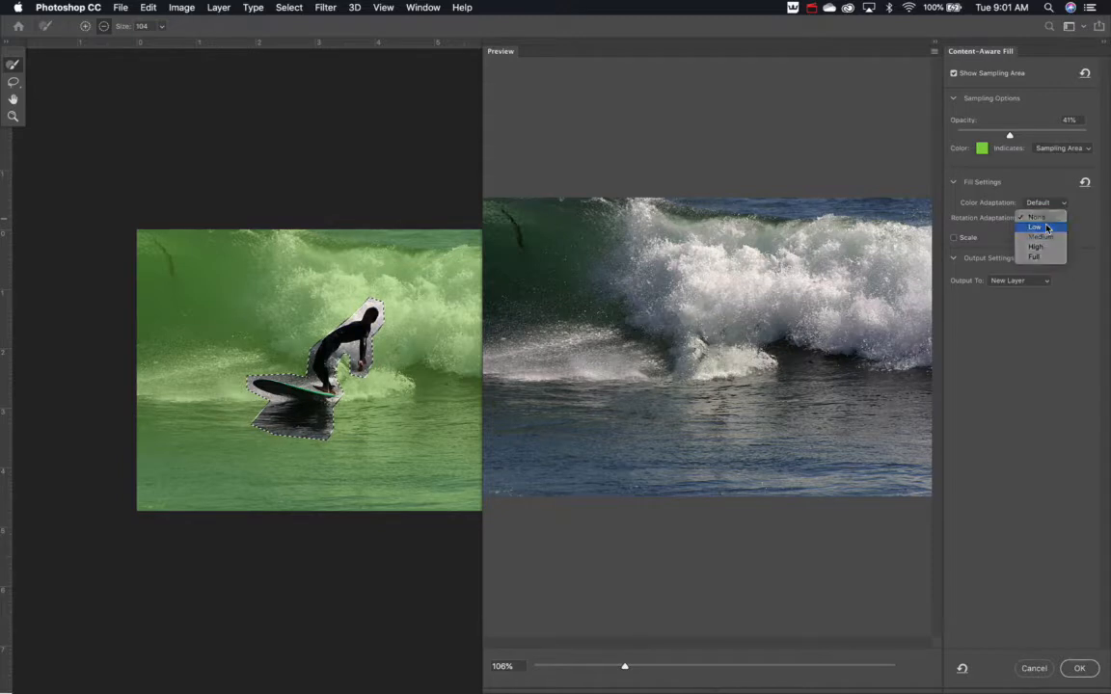
{"action": "left_click", "coordinate": [1047, 227]}
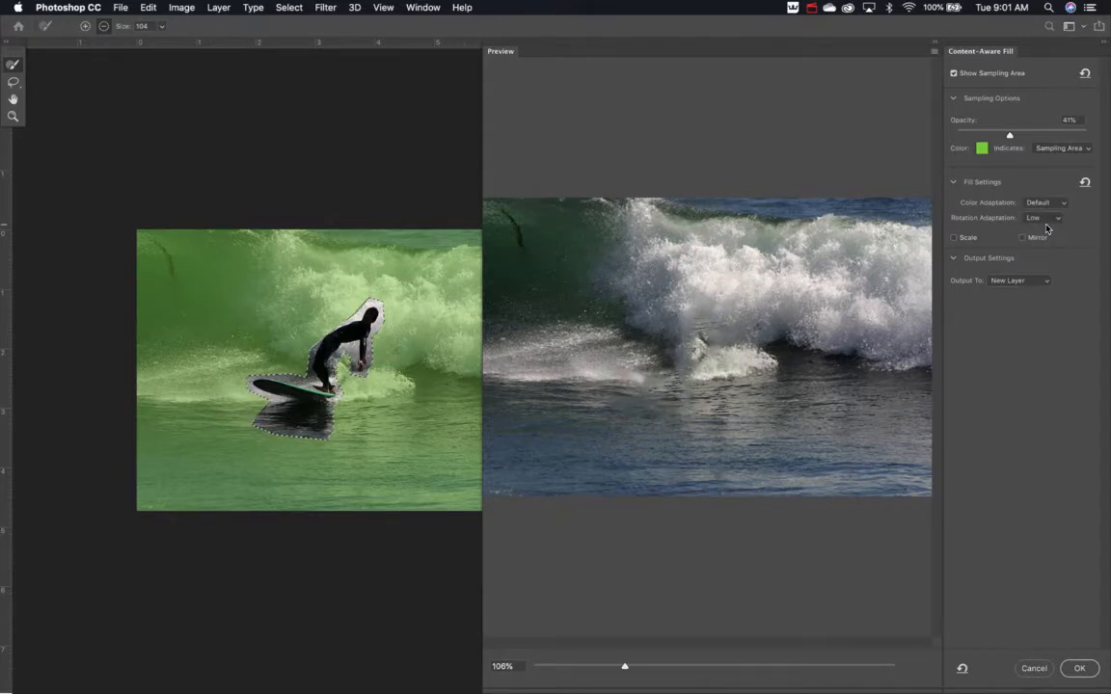
{"action": "left_click", "coordinate": [1047, 220]}
{"action": "left_click", "coordinate": [1047, 233]}
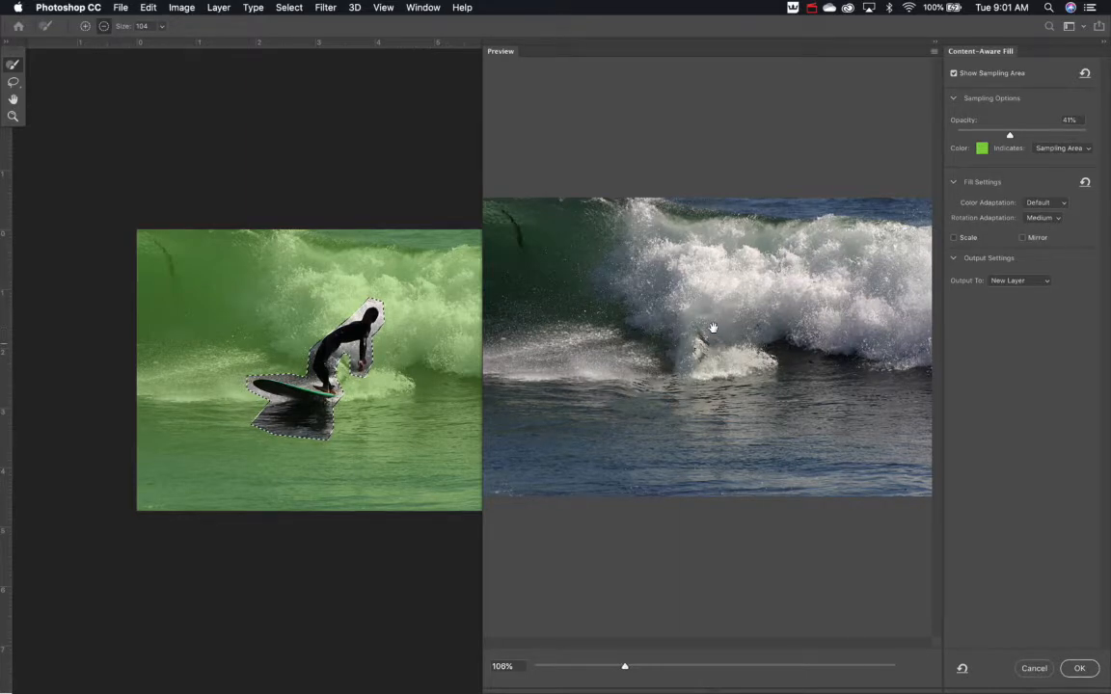
- Try Rotation Adaptation at High, return it to None, and set Color Adaptation to High for the surfer fill
{"action": "left_click", "coordinate": [1043, 218]}
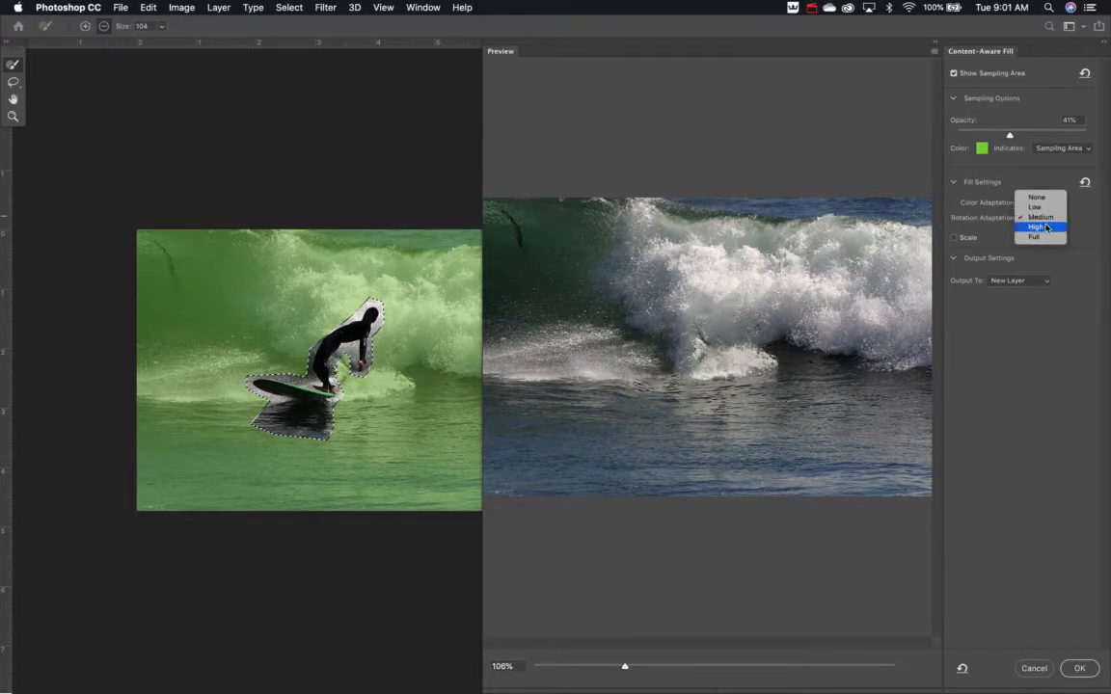
{"action": "left_click", "coordinate": [1047, 228]}
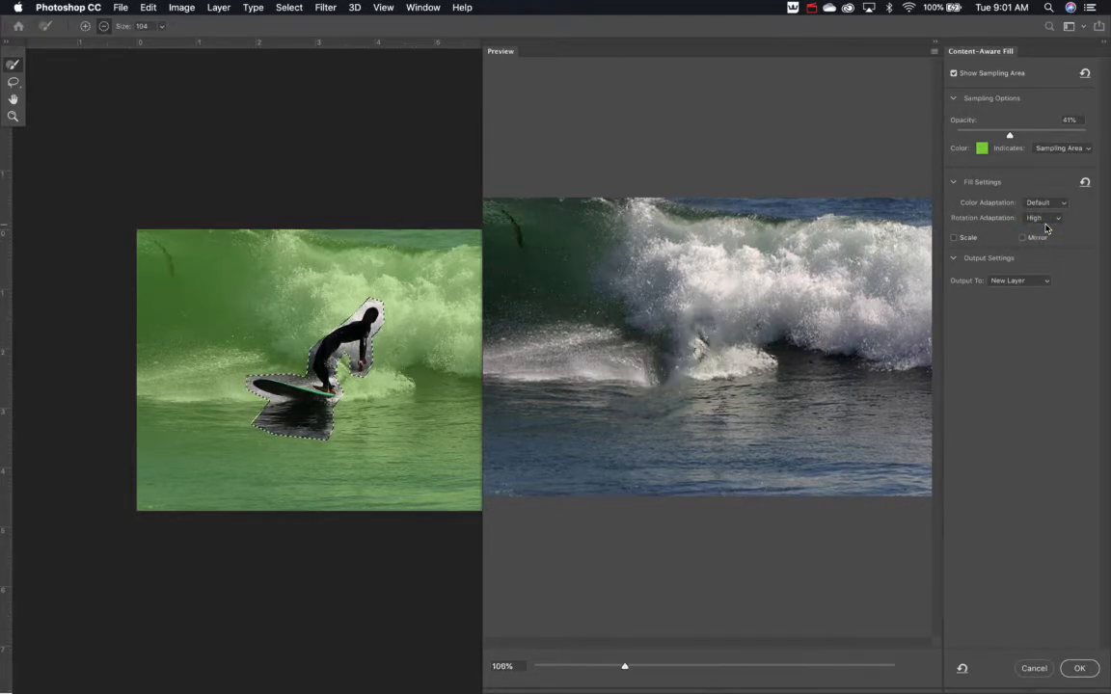
{"action": "left_click", "coordinate": [1046, 219]}
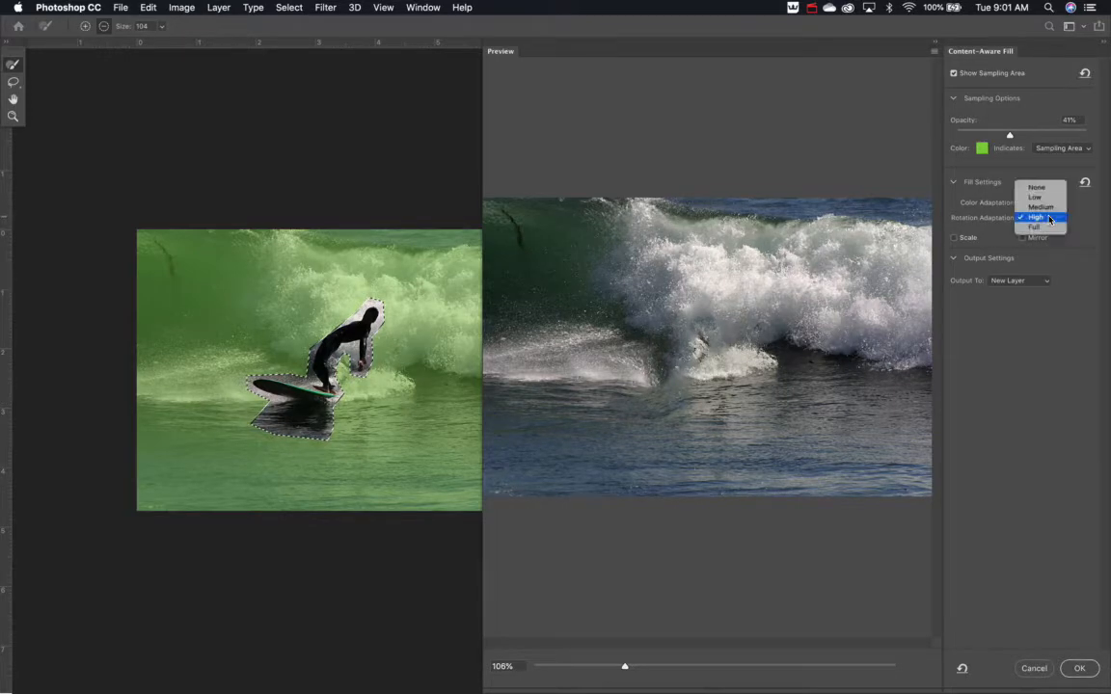
{"action": "left_click", "coordinate": [1049, 194]}
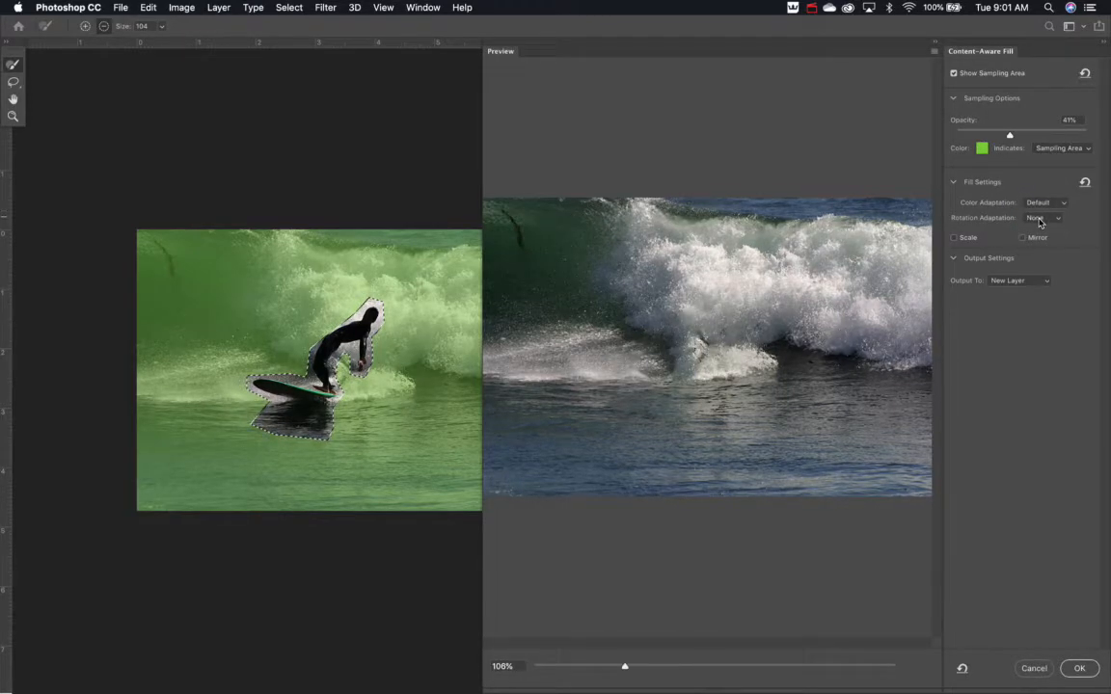
{"action": "left_click", "coordinate": [1047, 203]}
{"action": "left_click", "coordinate": [1047, 211]}
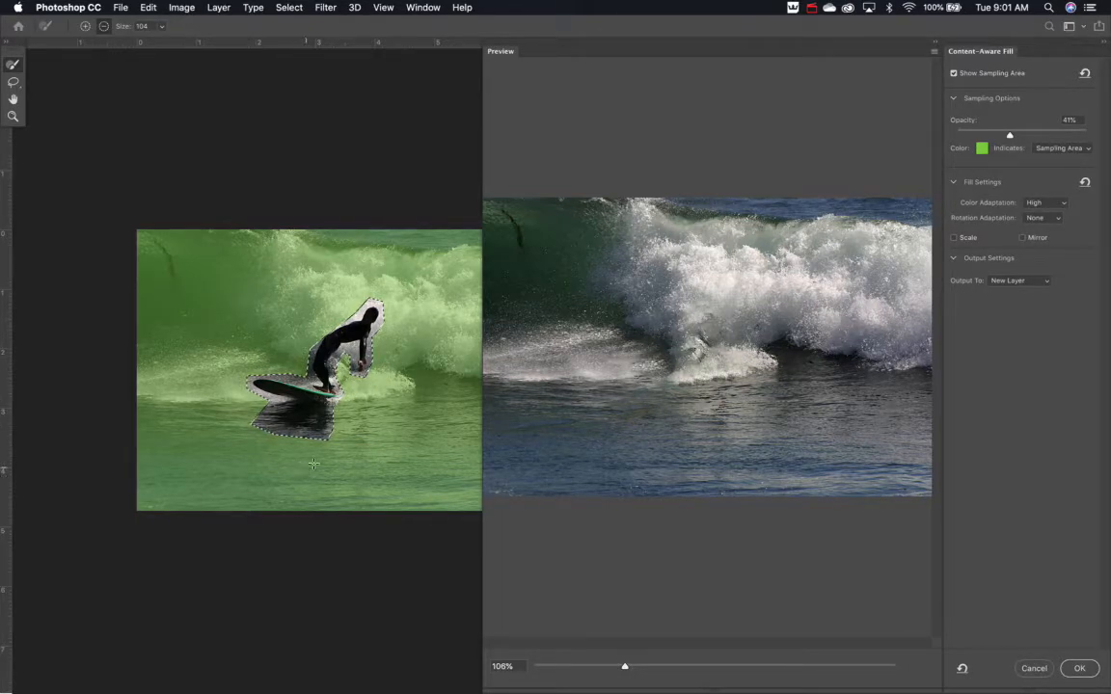
- Try excluding the water below and around the surfer's reflection from the sampling area, and undo both brush strokes
{"action": "mouse_move", "coordinate": [308, 446]}
{"action": "left_mouse_down"}
{"action": "mouse_move", "coordinate": [261, 439]}
{"action": "mouse_move", "coordinate": [283, 445]}
{"action": "mouse_move", "coordinate": [278, 478]}
{"action": "left_mouse_up"}
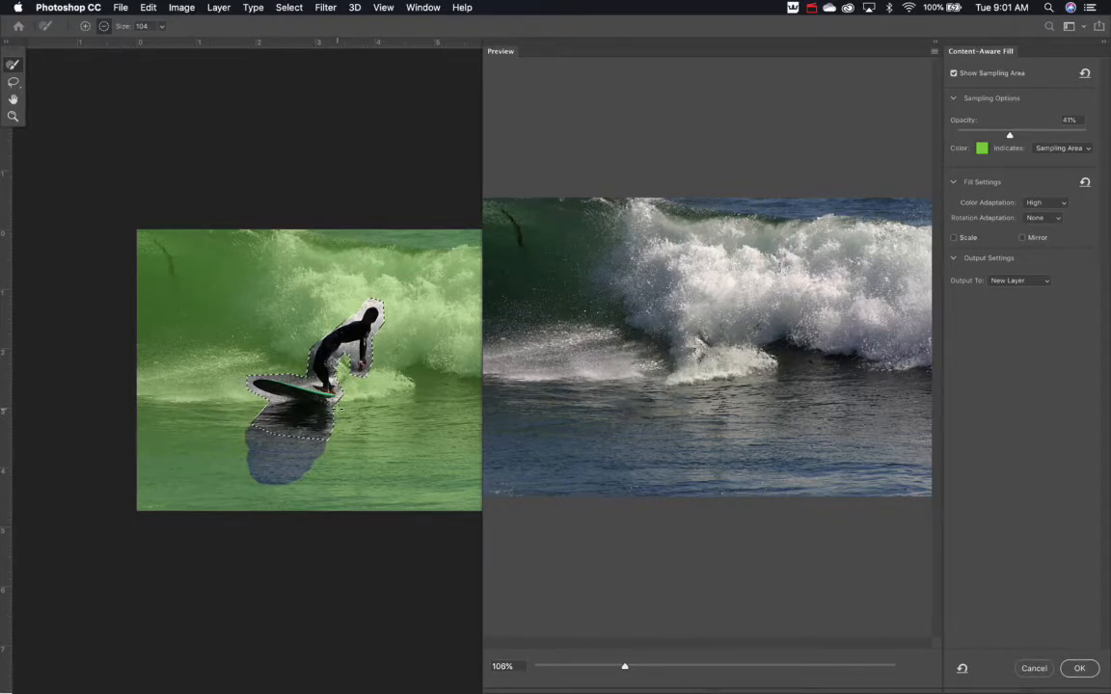
{"action": "mouse_move", "coordinate": [336, 409]}
{"action": "left_mouse_down"}
{"action": "mouse_move", "coordinate": [353, 428]}
{"action": "mouse_move", "coordinate": [326, 436]}
{"action": "mouse_move", "coordinate": [216, 391]}
{"action": "mouse_move", "coordinate": [236, 441]}
{"action": "left_mouse_up"}
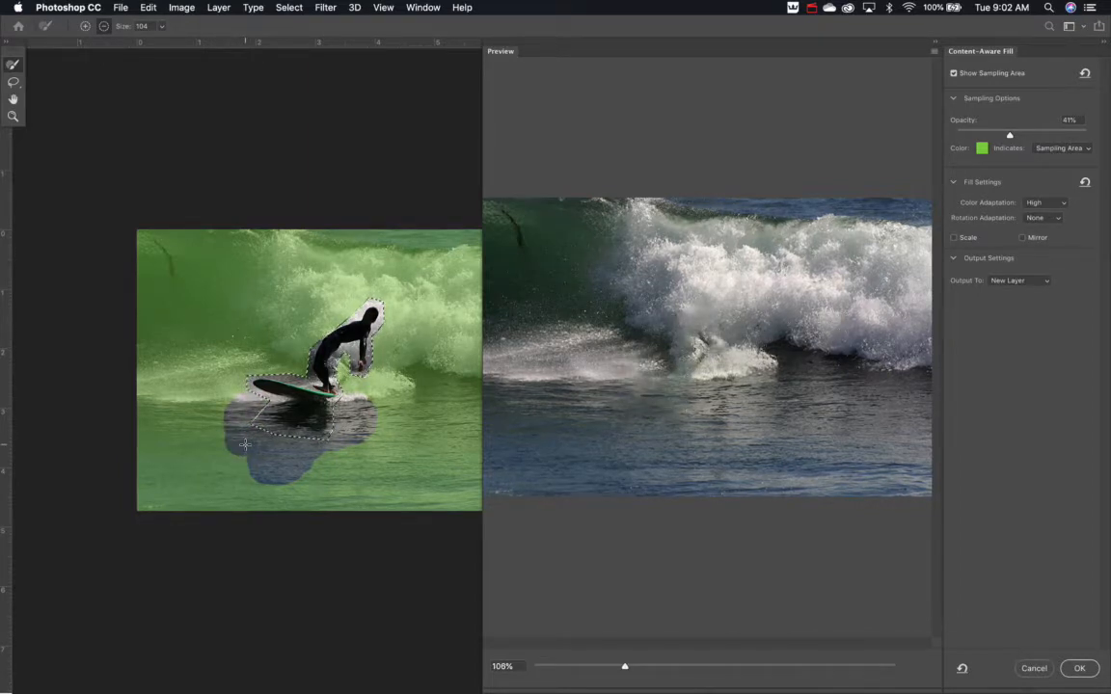
{"action": "key", "text": "super+z"}
{"action": "key", "text": "super+z"}
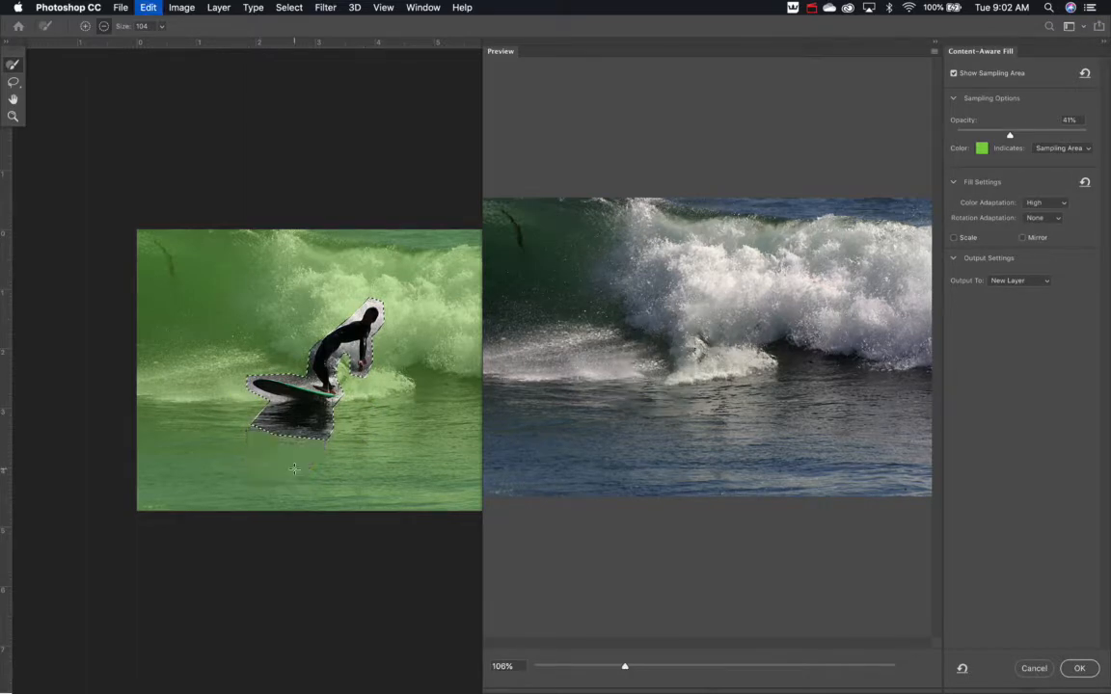
- Exclude the dark water ahead of the surfer, down to the photo's lower edge, from sampling and apply the fill to a new layer
{"action": "mouse_move", "coordinate": [414, 393]}
{"action": "left_mouse_down"}
{"action": "mouse_move", "coordinate": [408, 497]}
{"action": "mouse_move", "coordinate": [436, 480]}
{"action": "mouse_move", "coordinate": [431, 418]}
{"action": "mouse_move", "coordinate": [426, 467]}
{"action": "left_mouse_up"}
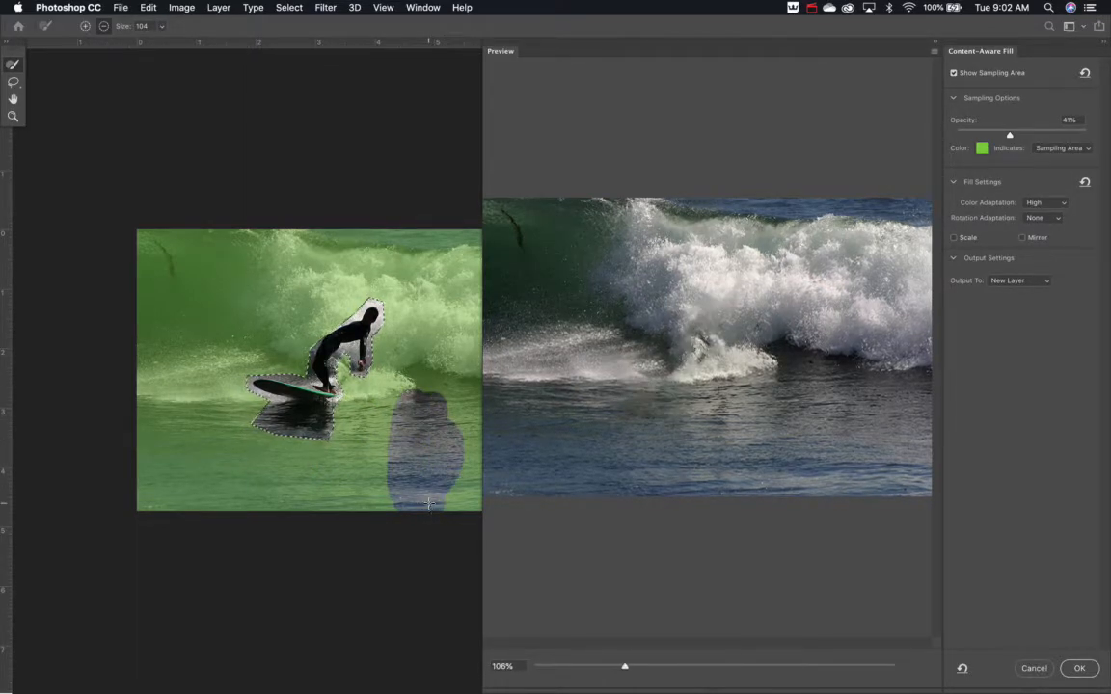
{"action": "left_click", "coordinate": [1081, 668]}
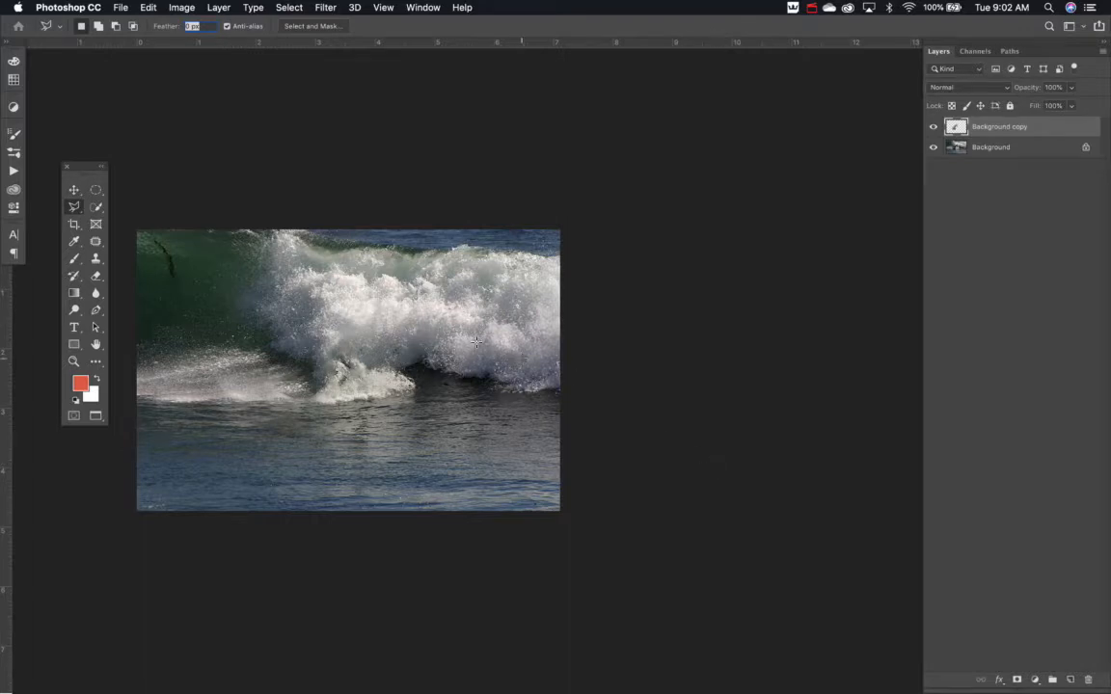
- Look at the fountain photo T5.psd and switch to T6.psd, the photo of a man lifting a child
{"action": "left_click", "coordinate": [423, 7]}
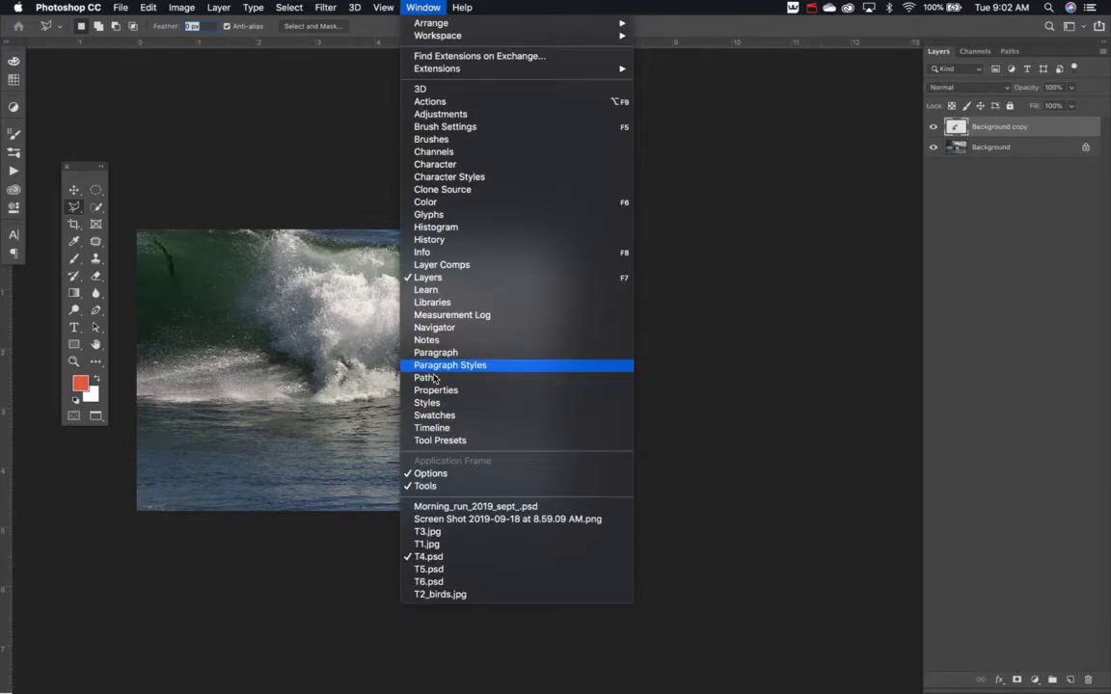
{"action": "left_click", "coordinate": [441, 570]}
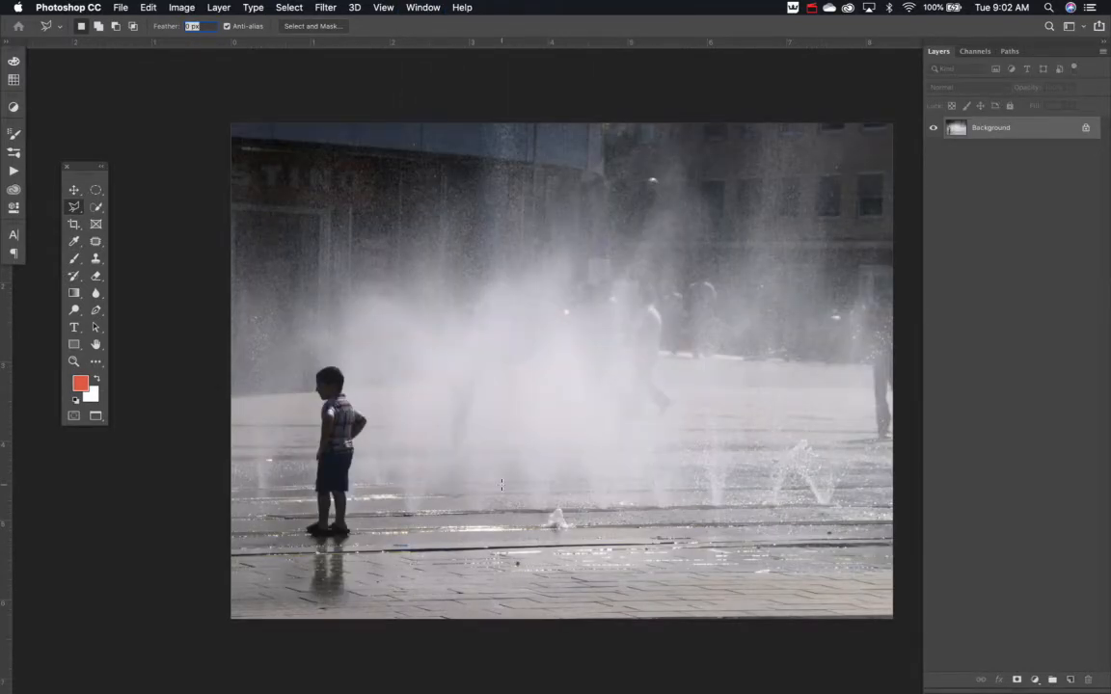
{"action": "left_click", "coordinate": [422, 7]}
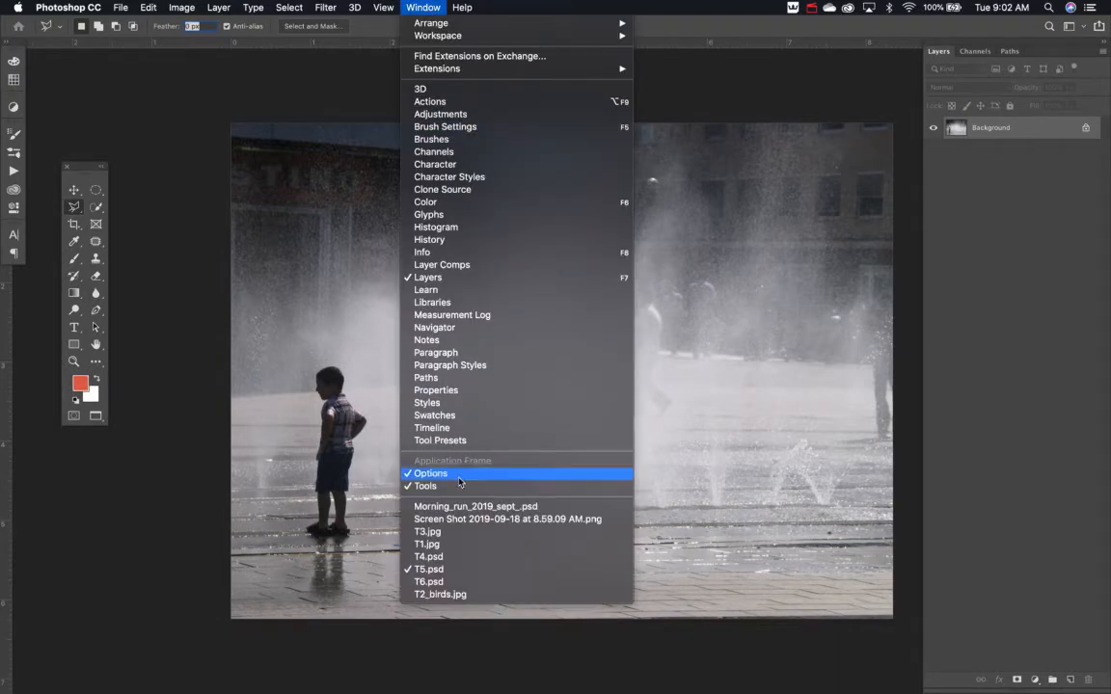
{"action": "left_click", "coordinate": [429, 584]}
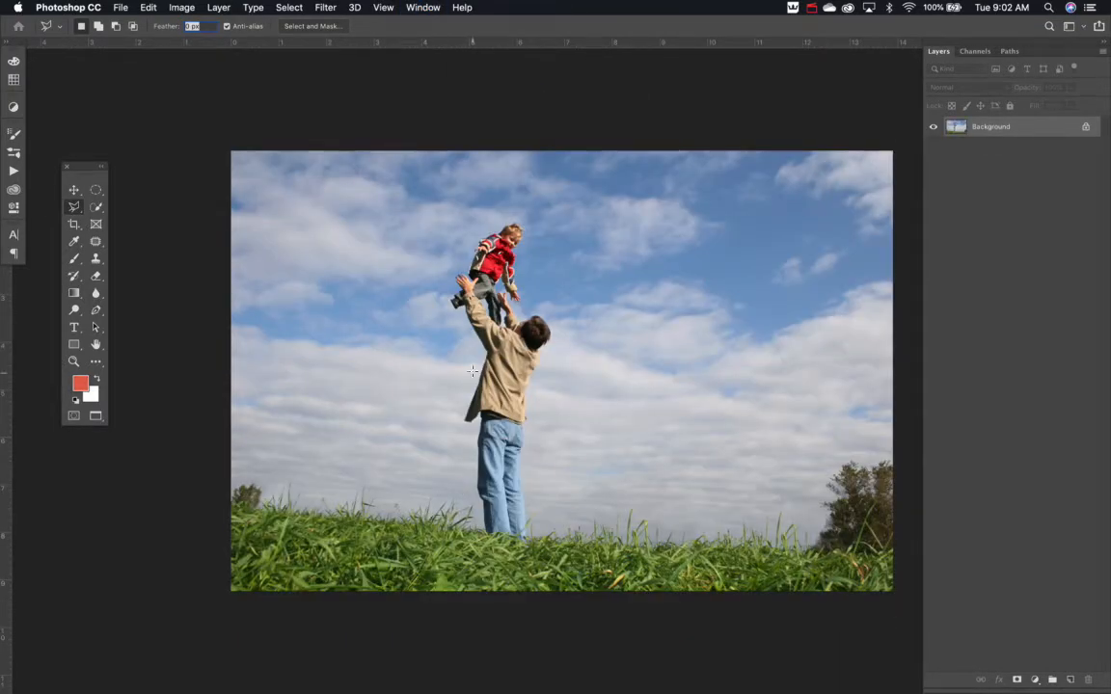
- Draw a loose polygonal selection around the man and child and remove them with a default Content-Aware Fill on a new layer
{"action": "mouse_move", "coordinate": [464, 244]}
{"action": "left_mouse_down"}
{"action": "mouse_move", "coordinate": [445, 287]}
{"action": "mouse_move", "coordinate": [469, 346]}
{"action": "mouse_move", "coordinate": [455, 424]}
{"action": "mouse_move", "coordinate": [473, 526]}
{"action": "mouse_move", "coordinate": [534, 545]}
{"action": "mouse_move", "coordinate": [536, 422]}
{"action": "mouse_move", "coordinate": [554, 355]}
{"action": "mouse_move", "coordinate": [529, 227]}
{"action": "mouse_move", "coordinate": [479, 228]}
{"action": "left_mouse_up"}
{"action": "left_click", "coordinate": [148, 7]}
{"action": "left_click", "coordinate": [178, 241]}
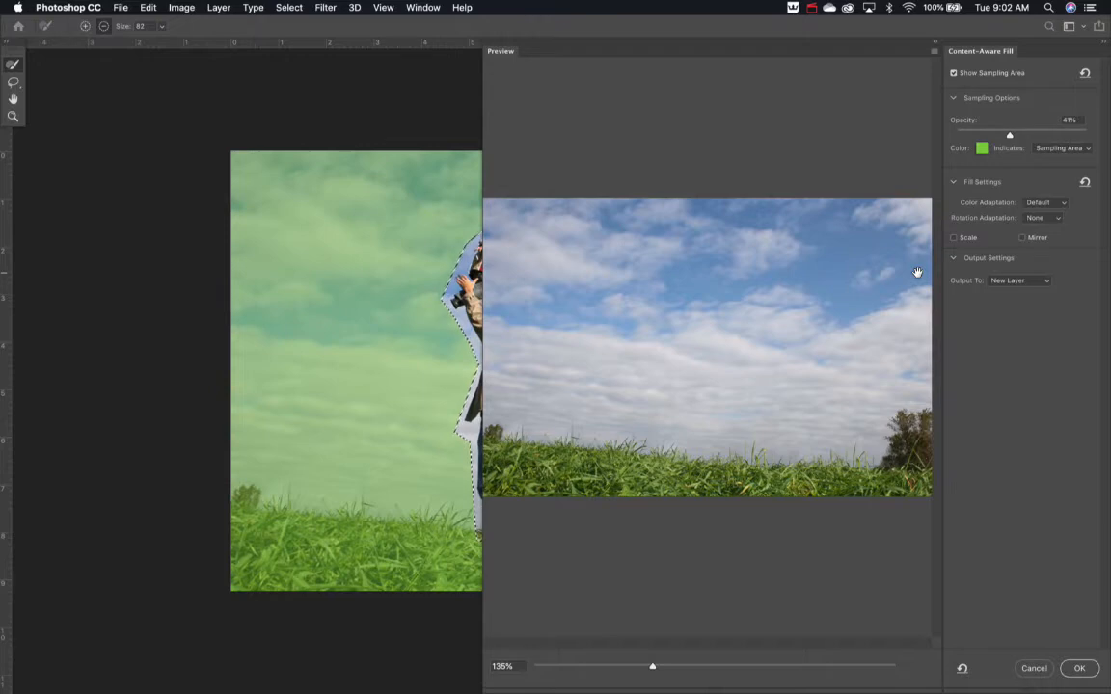
{"action": "left_click", "coordinate": [1078, 669]}
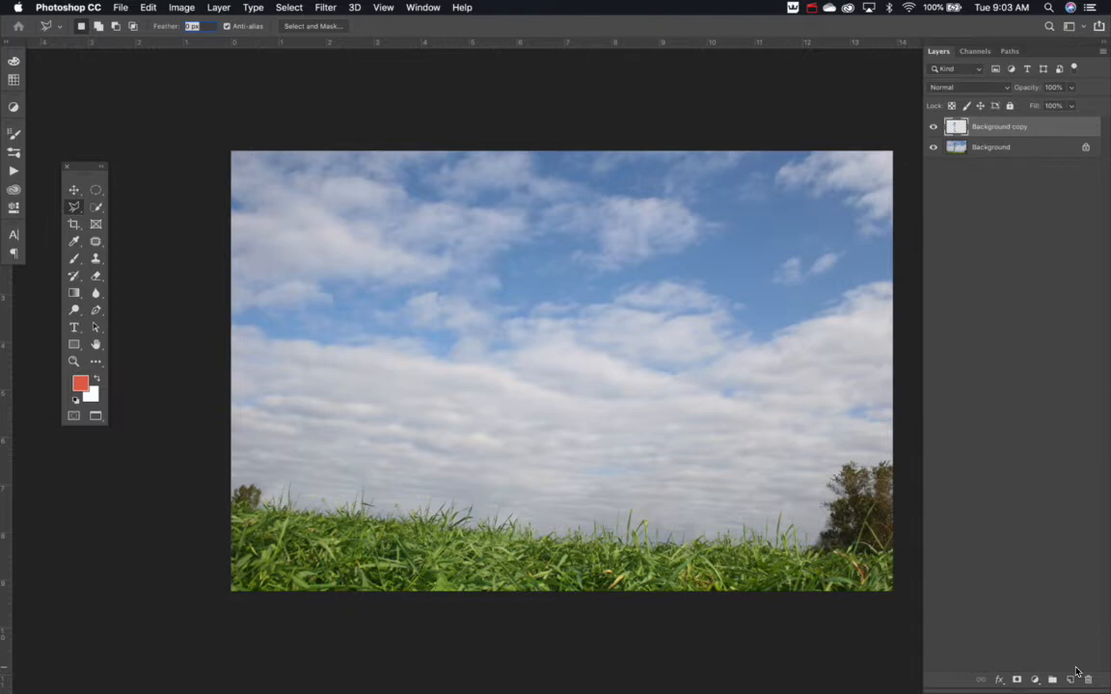
- Switch to T5.psd and draw a polygonal selection around the boy and his reflection on the wet pavement
{"action": "left_click", "coordinate": [420, 7]}
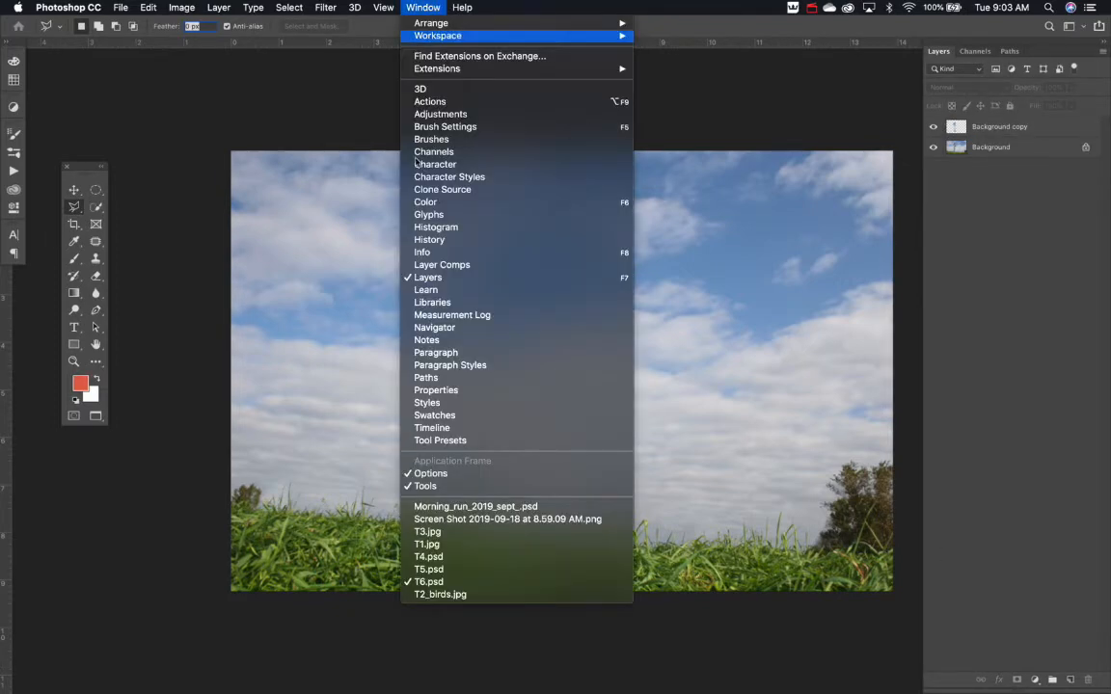
{"action": "left_click", "coordinate": [497, 569]}
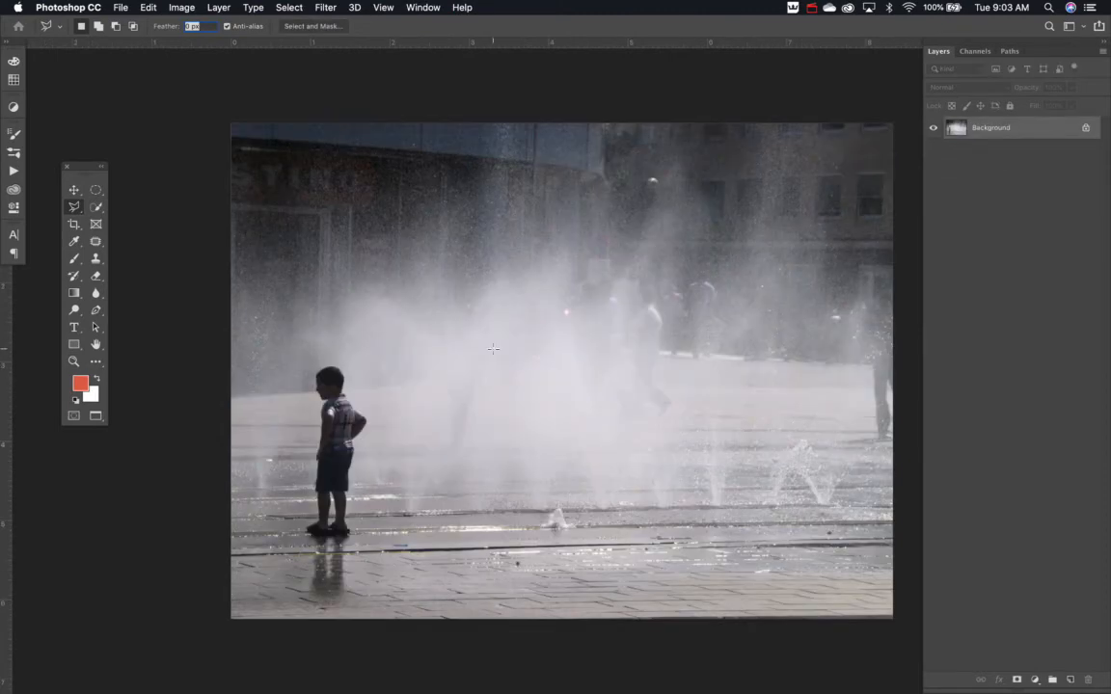
{"action": "left_click", "coordinate": [360, 452]}
{"action": "left_click", "coordinate": [356, 546]}
{"action": "left_click", "coordinate": [348, 596]}
{"action": "left_click", "coordinate": [301, 599]}
{"action": "left_click", "coordinate": [303, 536]}
{"action": "left_click", "coordinate": [314, 433]}
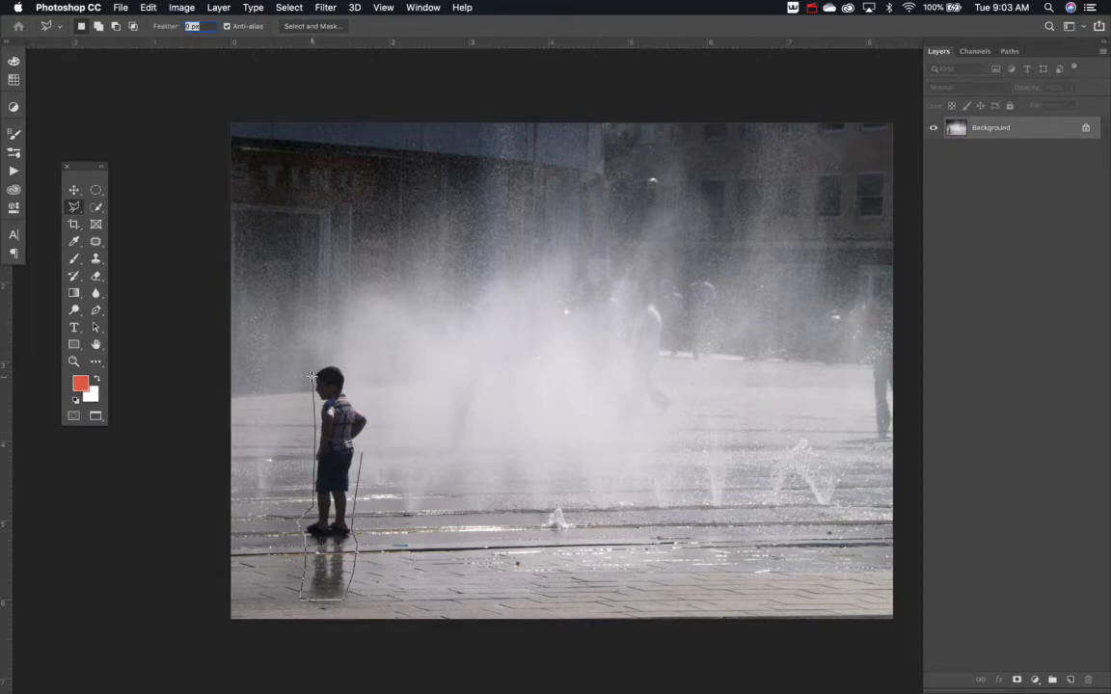
{"action": "left_click", "coordinate": [312, 370]}
{"action": "left_click", "coordinate": [318, 361]}
{"action": "left_click", "coordinate": [344, 361]}
{"action": "left_click", "coordinate": [354, 379]}
{"action": "double_click", "coordinate": [360, 443]}
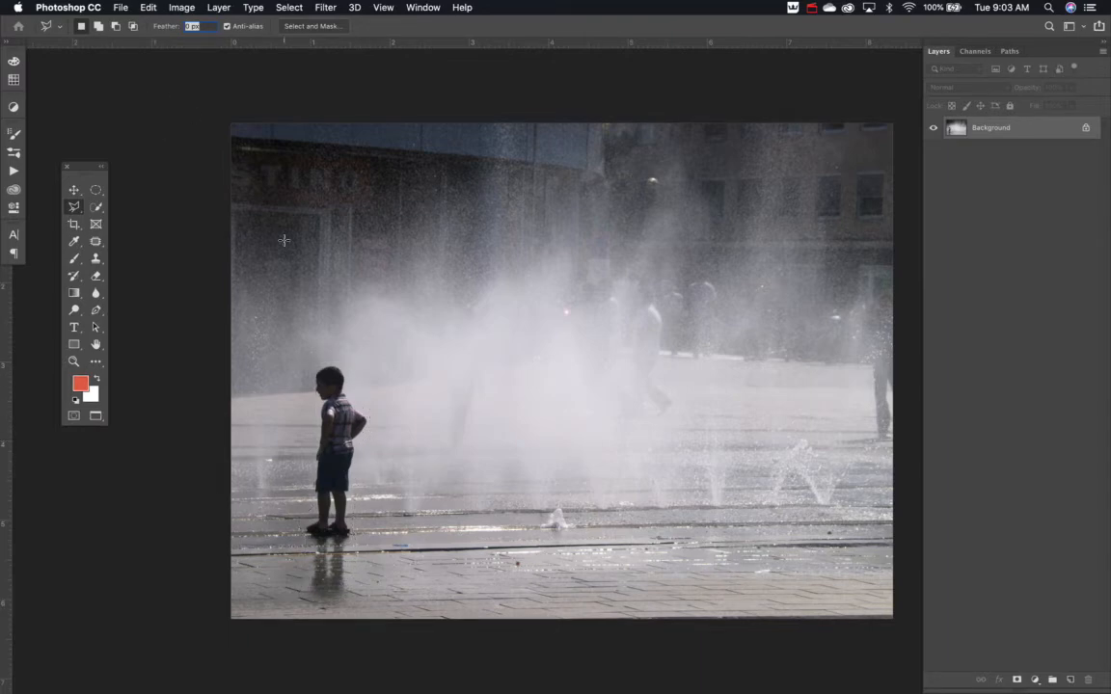
- Preview a Content-Aware Fill of the boy selection with default fill settings, and cancel it
{"action": "left_click", "coordinate": [148, 7]}
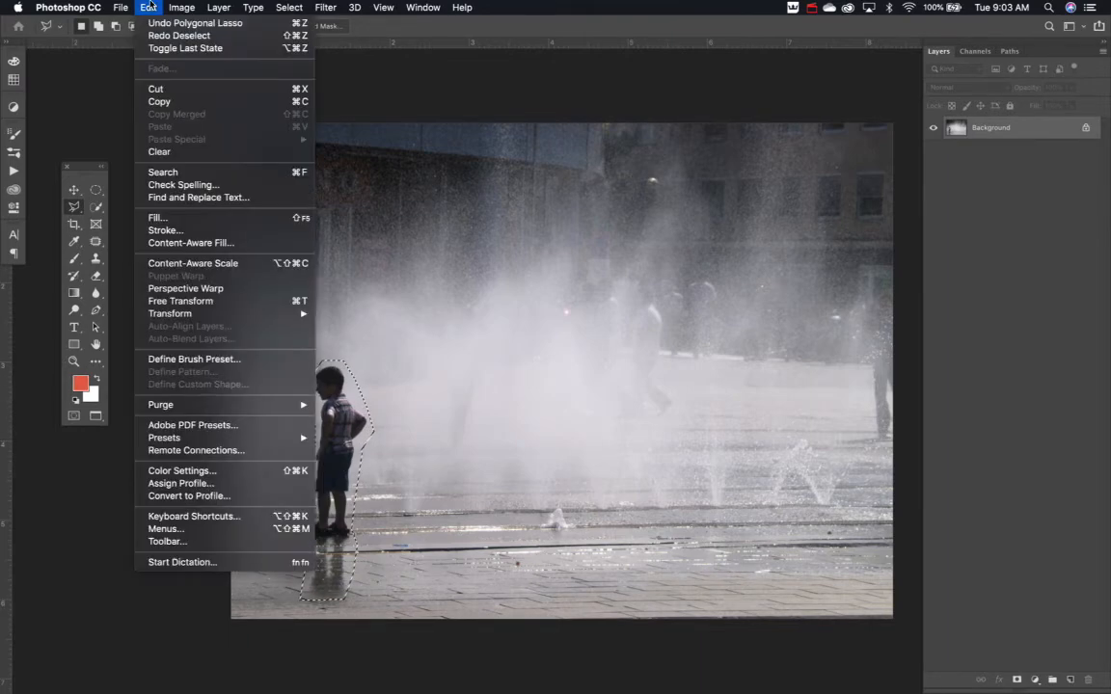
{"action": "left_click", "coordinate": [191, 242]}
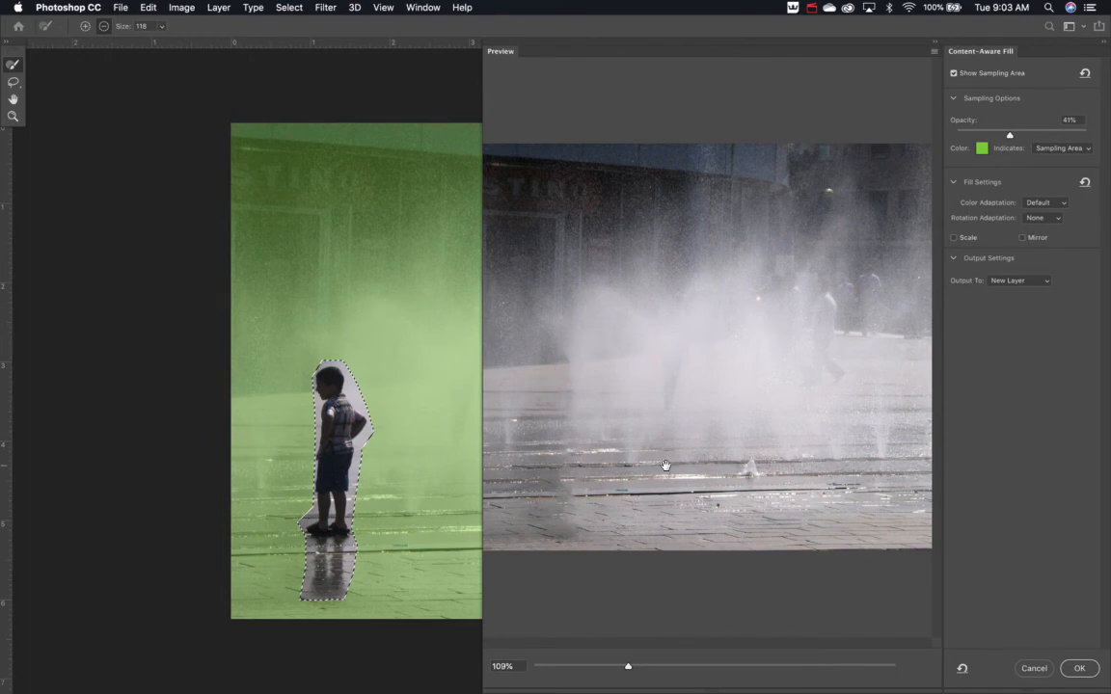
{"action": "left_click", "coordinate": [1034, 669]}
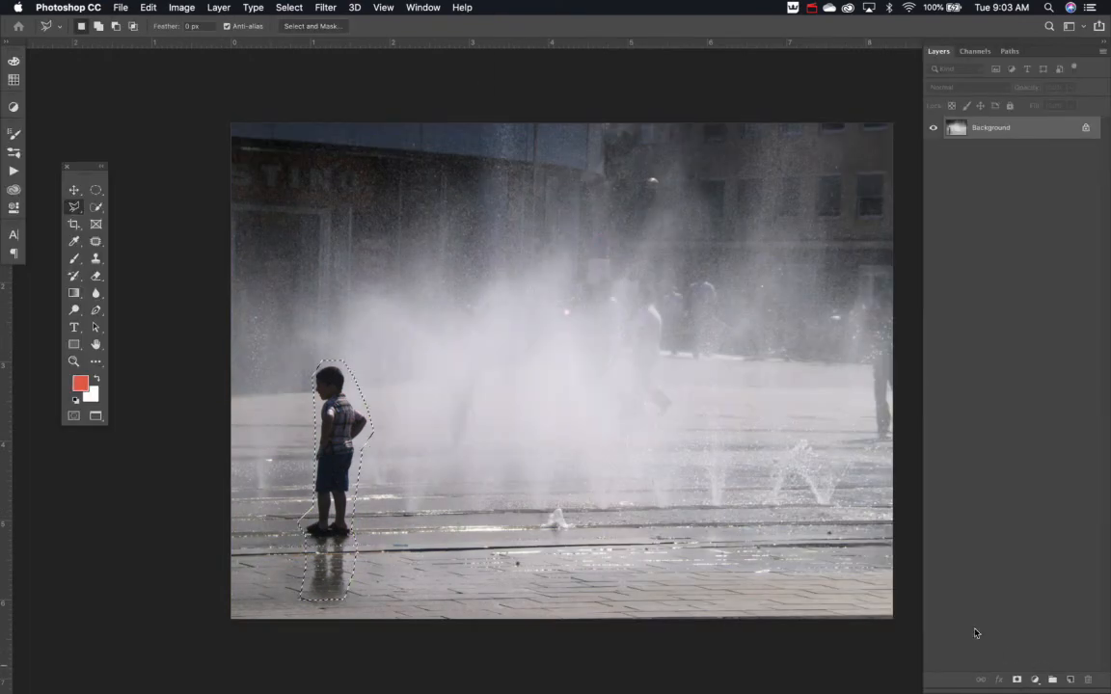